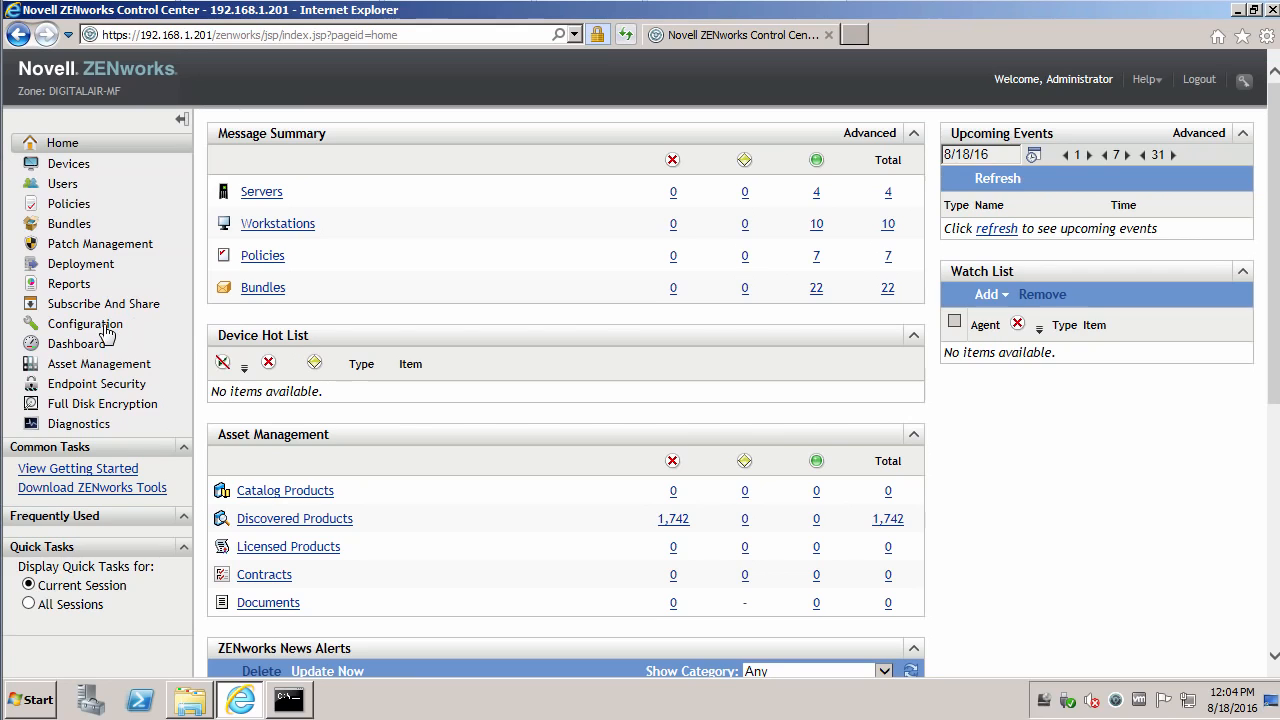
- Open the zone configuration and check the primary server's ZENworks version in the Server Hierarchy
click(106, 331)
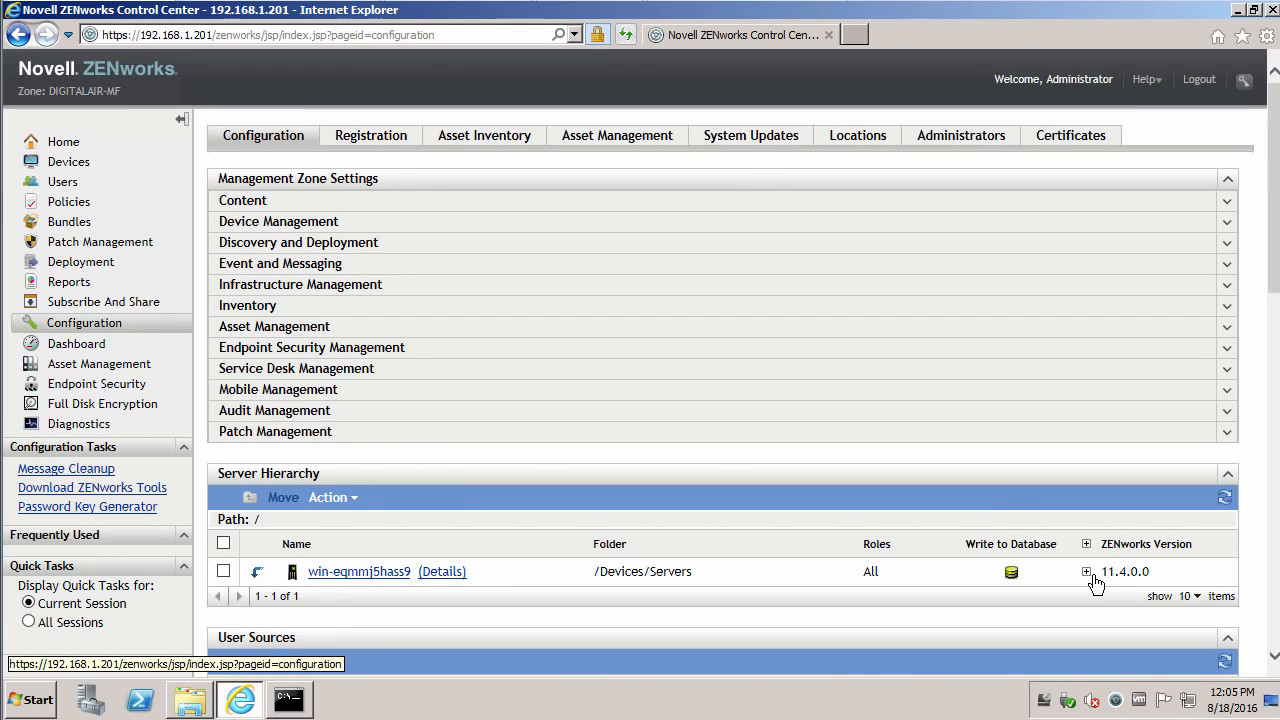
drag(1152, 572, 1106, 582)
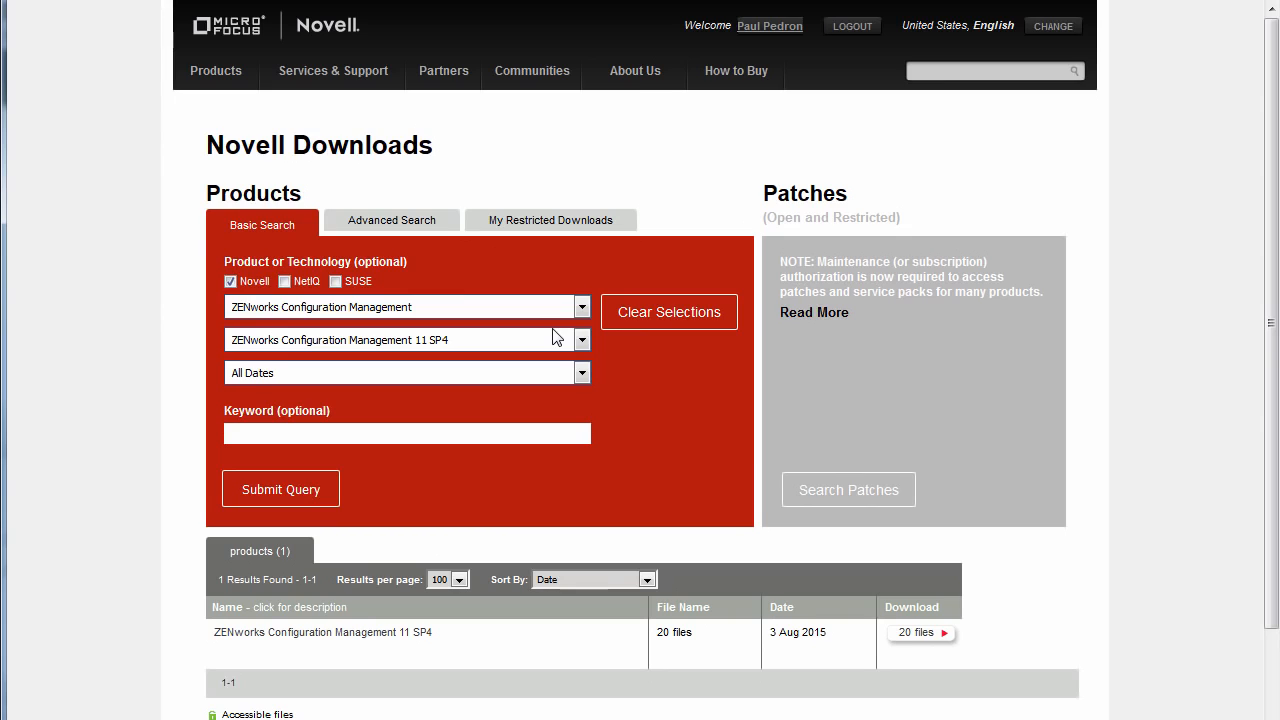
- Open the ZENworks Configuration Management 11 SP4 product downloads and examine the files' MD5 verification checksums
click(583, 342)
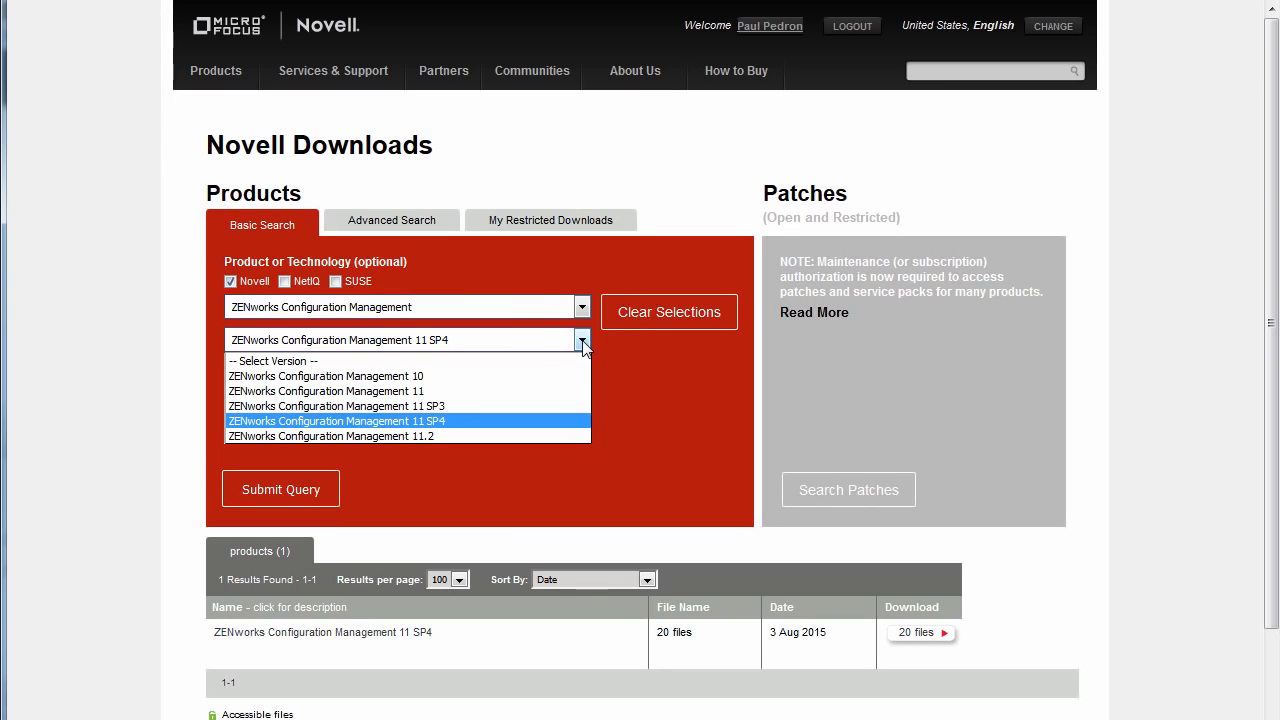
click(543, 424)
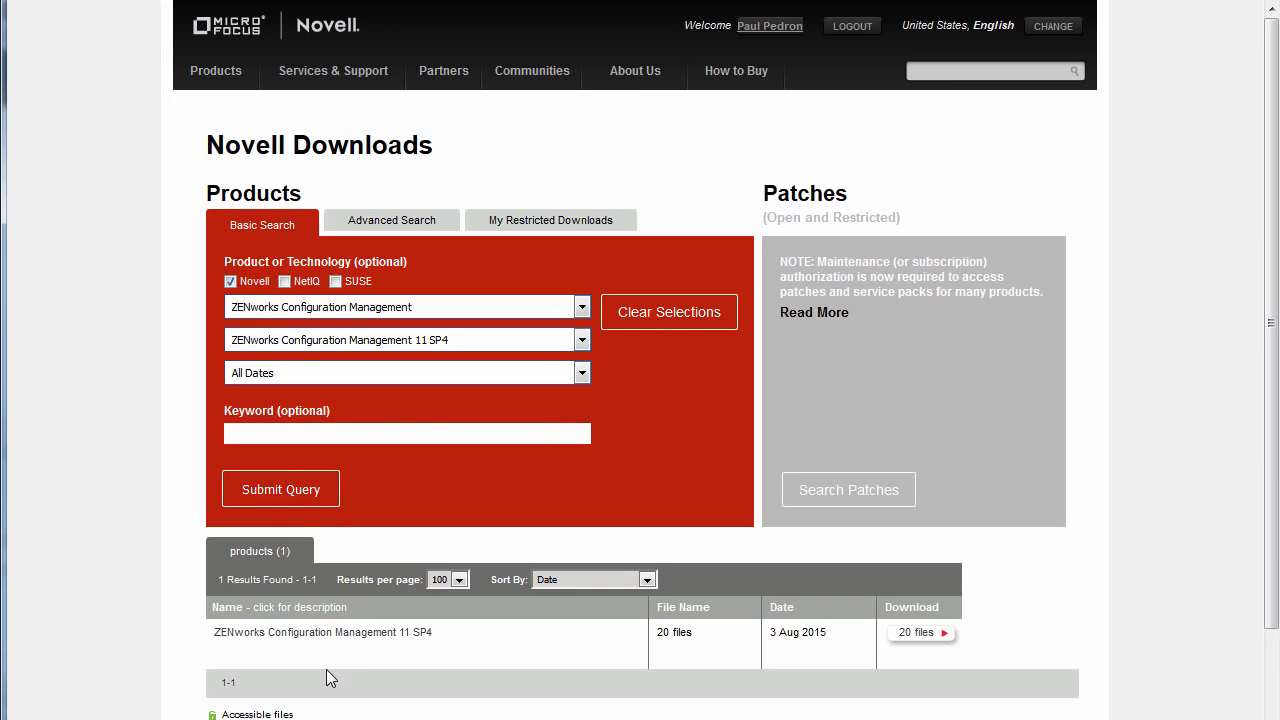
click(920, 636)
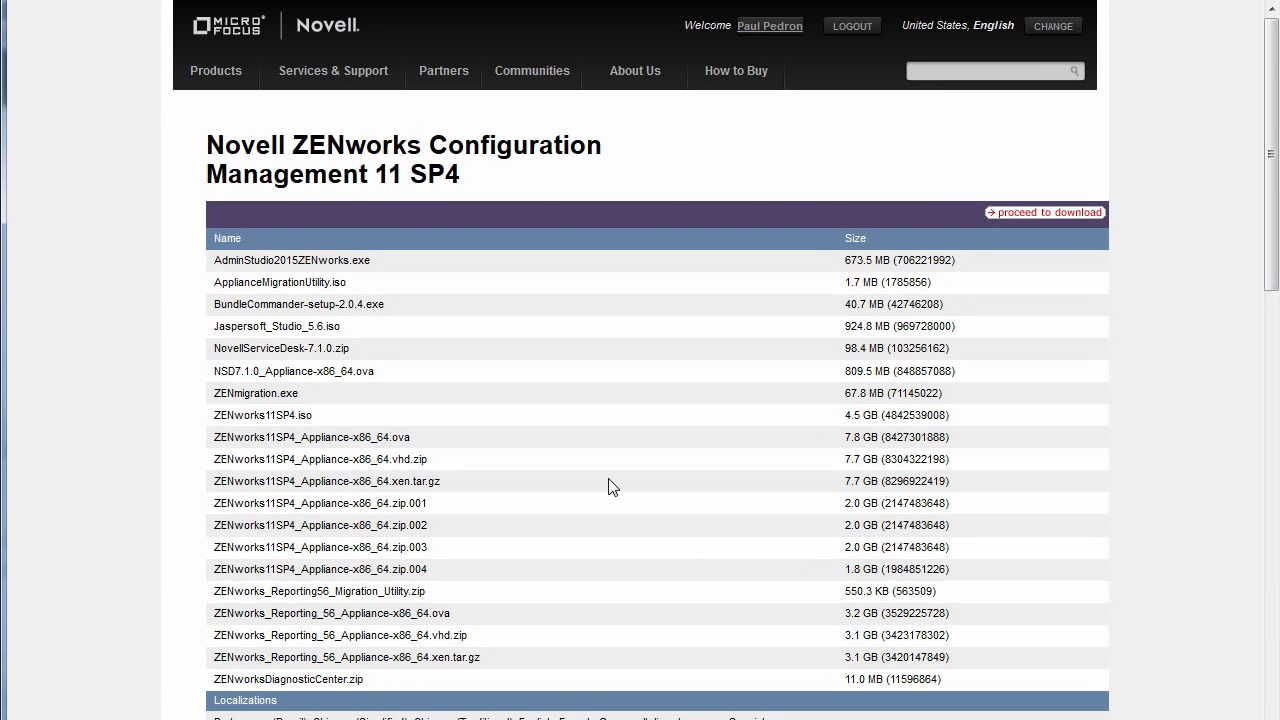
click(1032, 218)
scroll(657, 434, down, 3)
scroll(657, 434, down, 3)
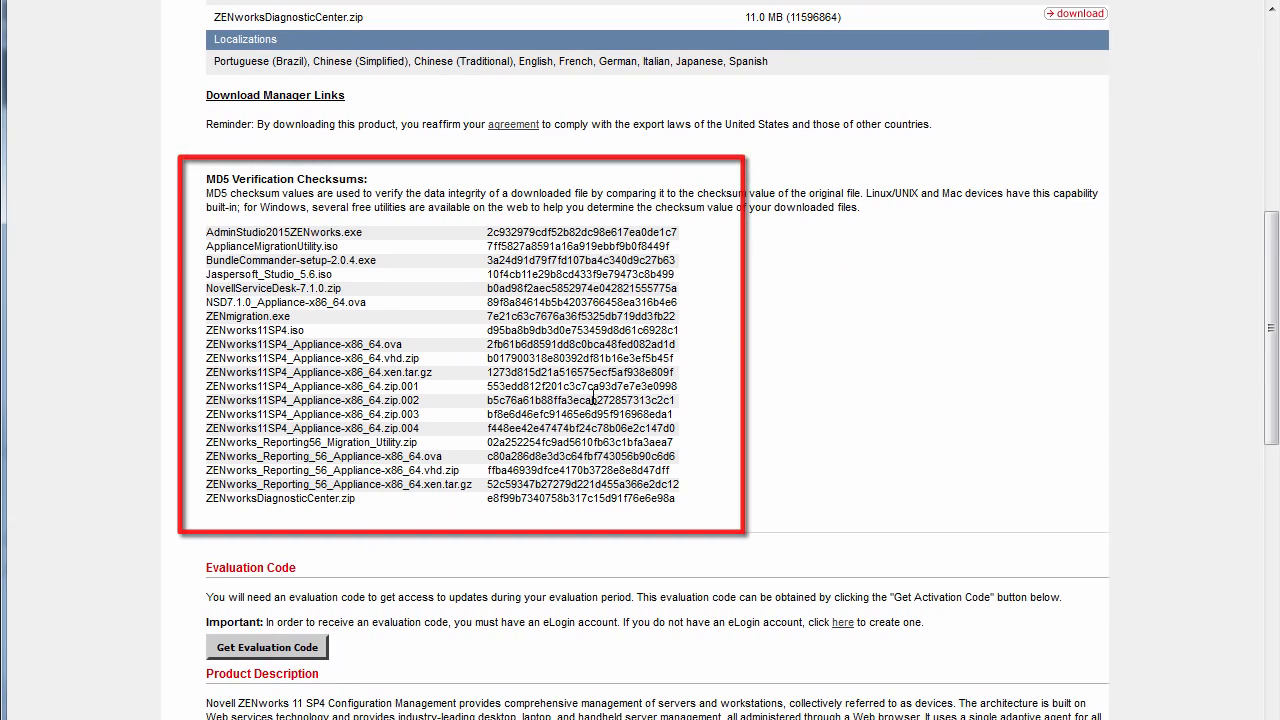
scroll(591, 398, up, 5)
scroll(591, 398, up, 1)
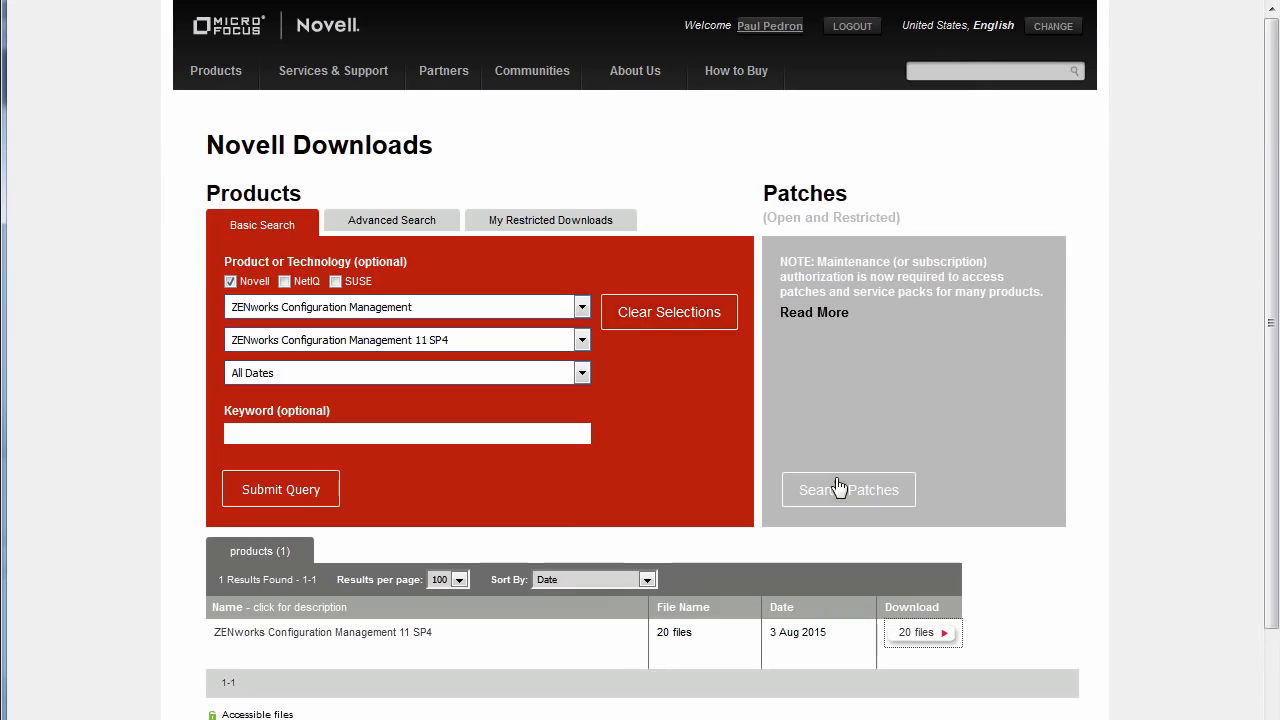
- Open the Patch Finder and filter the patches to ZENworks Configuration Management, version ZENworks Configuration Management 11 SP4
click(834, 493)
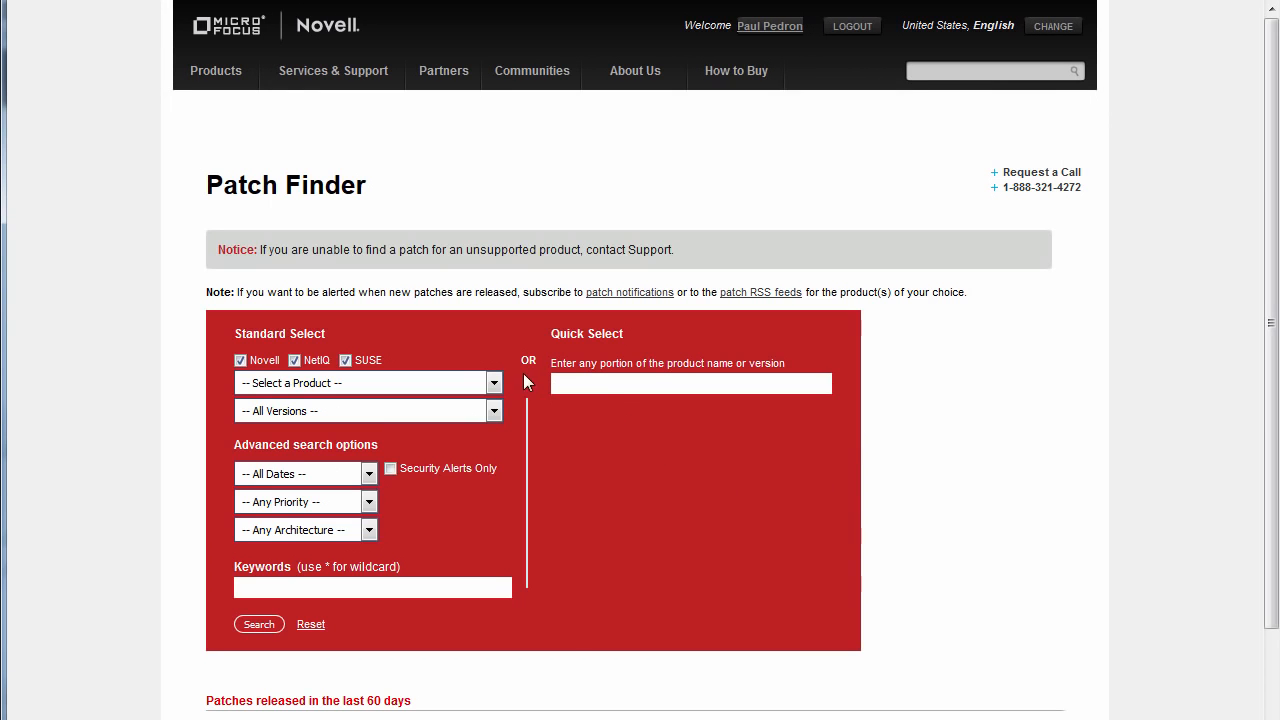
click(494, 383)
scroll(560, 609, down, 20)
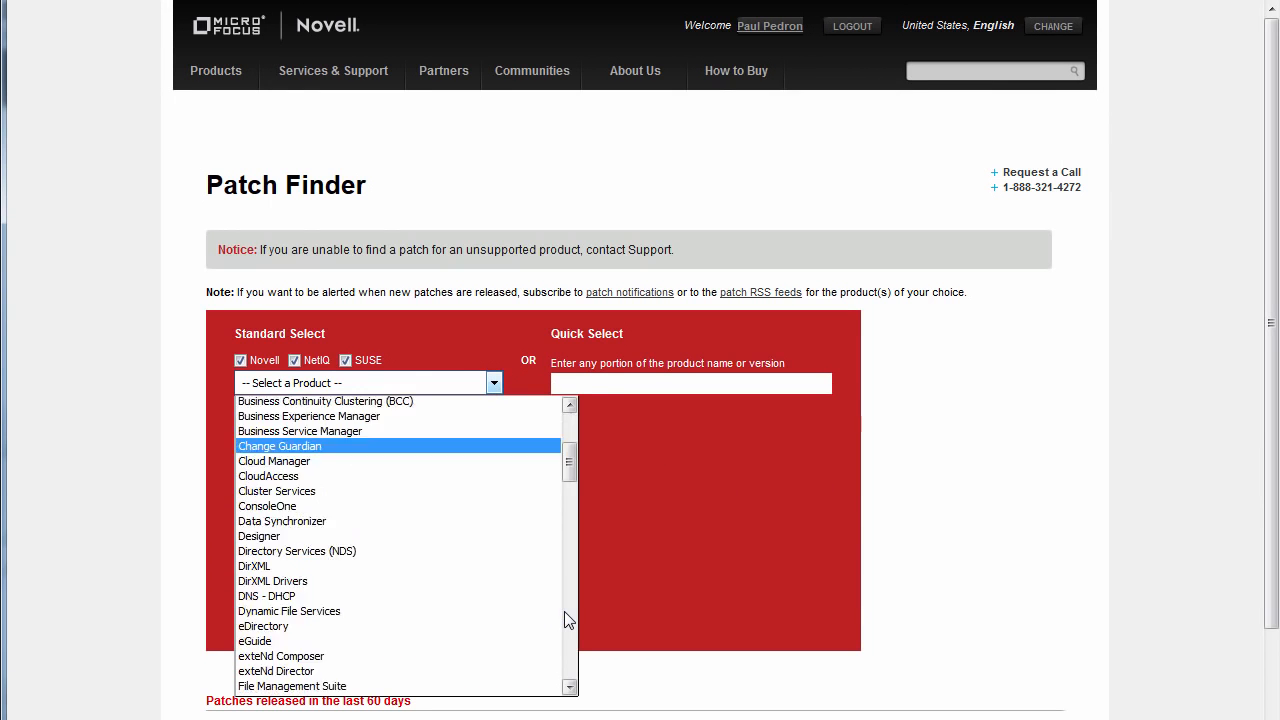
click(451, 659)
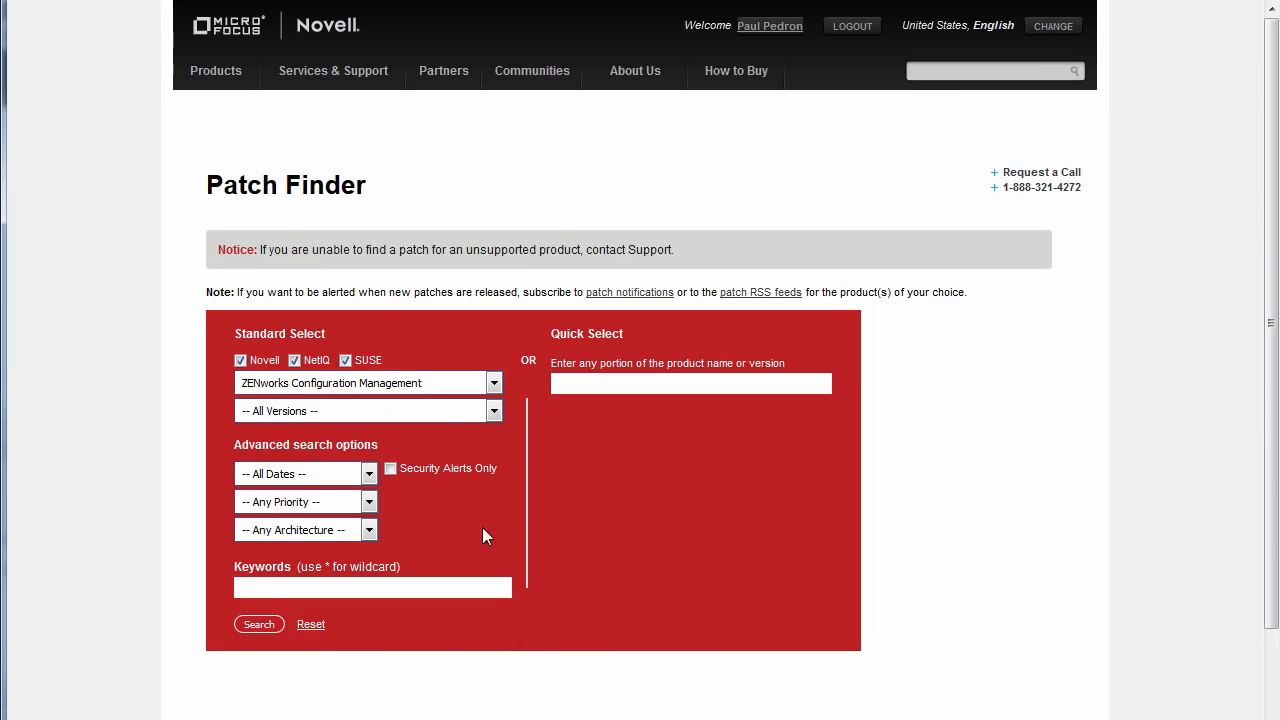
click(493, 412)
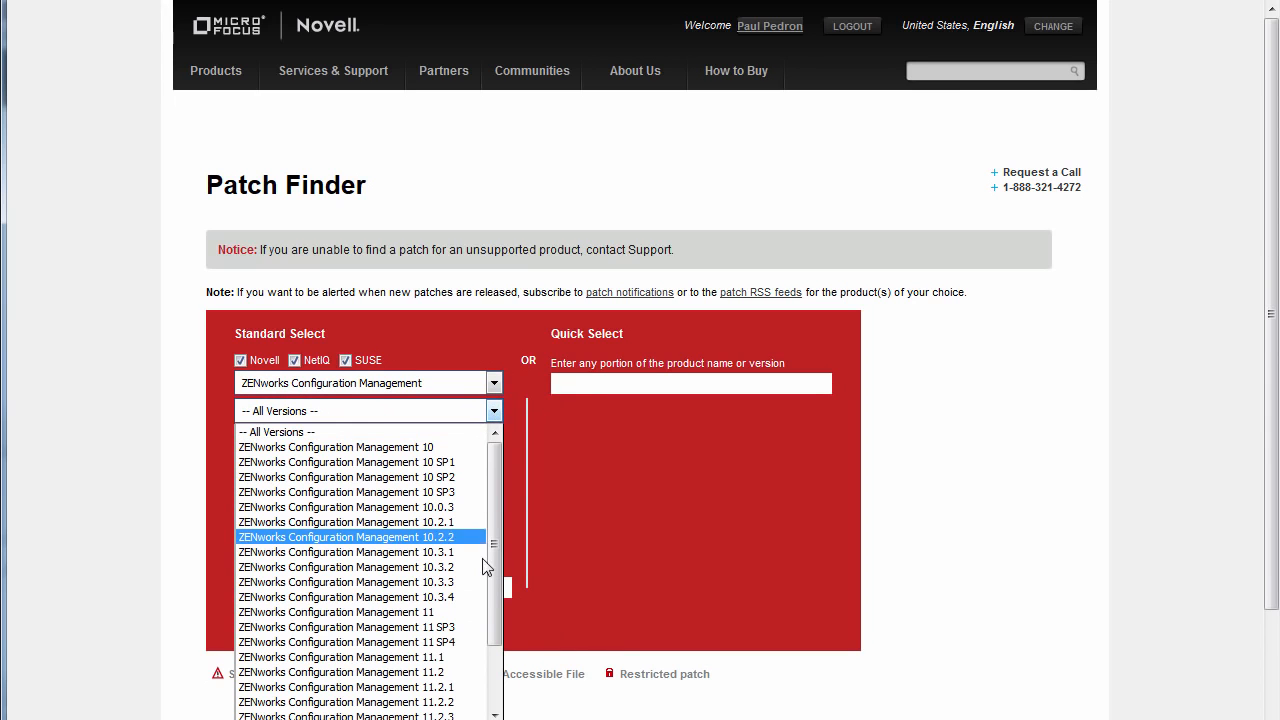
click(482, 642)
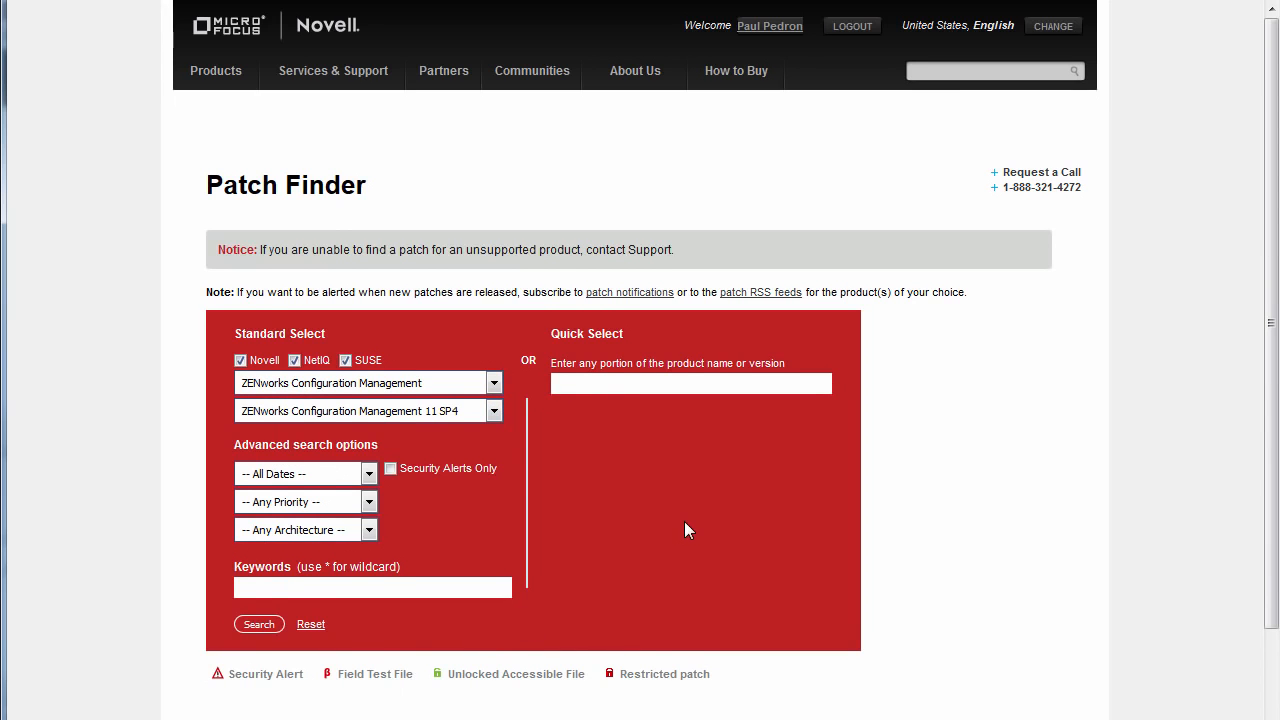
- Open the Post 11 SP4 Update Prereq patch from the current patches and proceed to its file downloads
scroll(684, 521, down, 3)
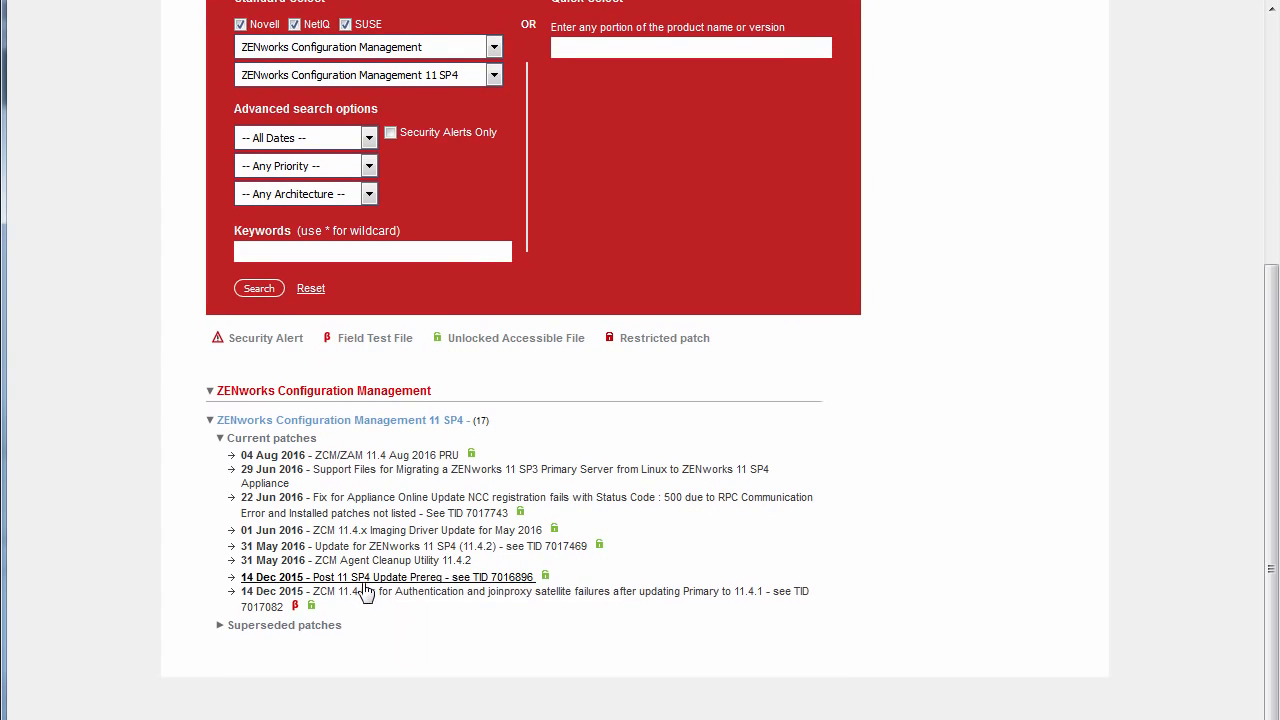
mouse_move(364, 588)
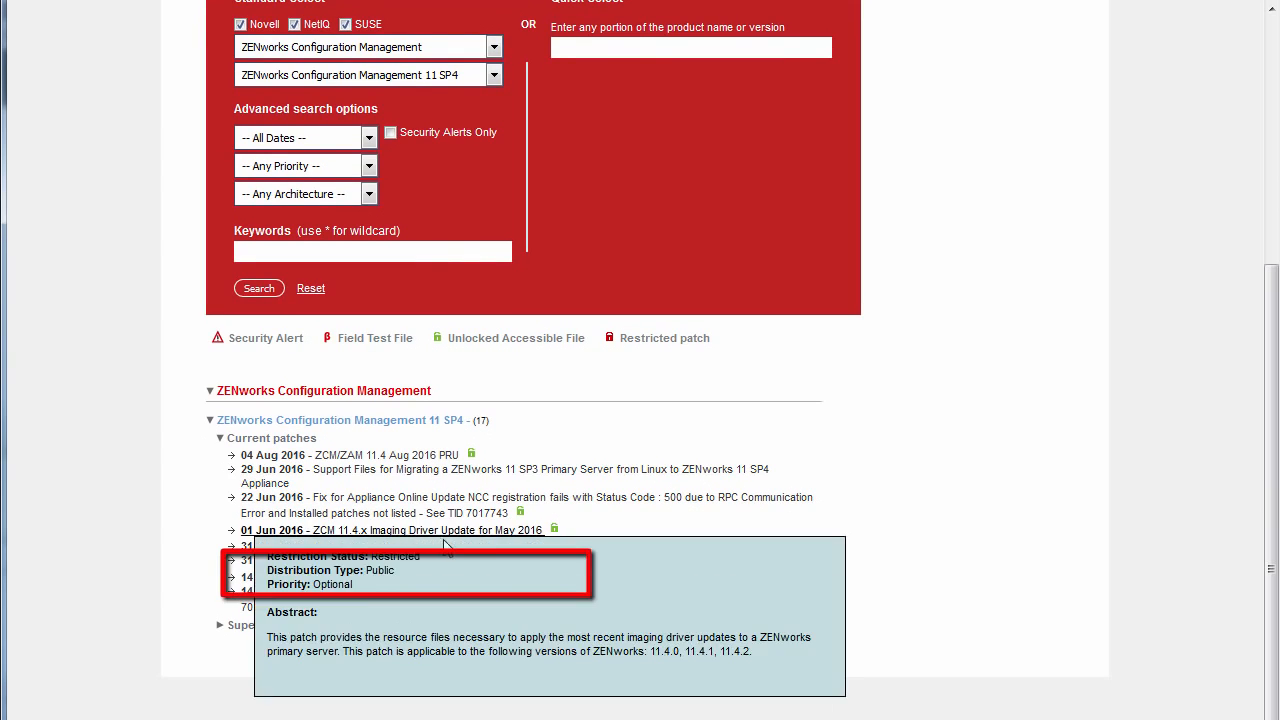
mouse_move(403, 588)
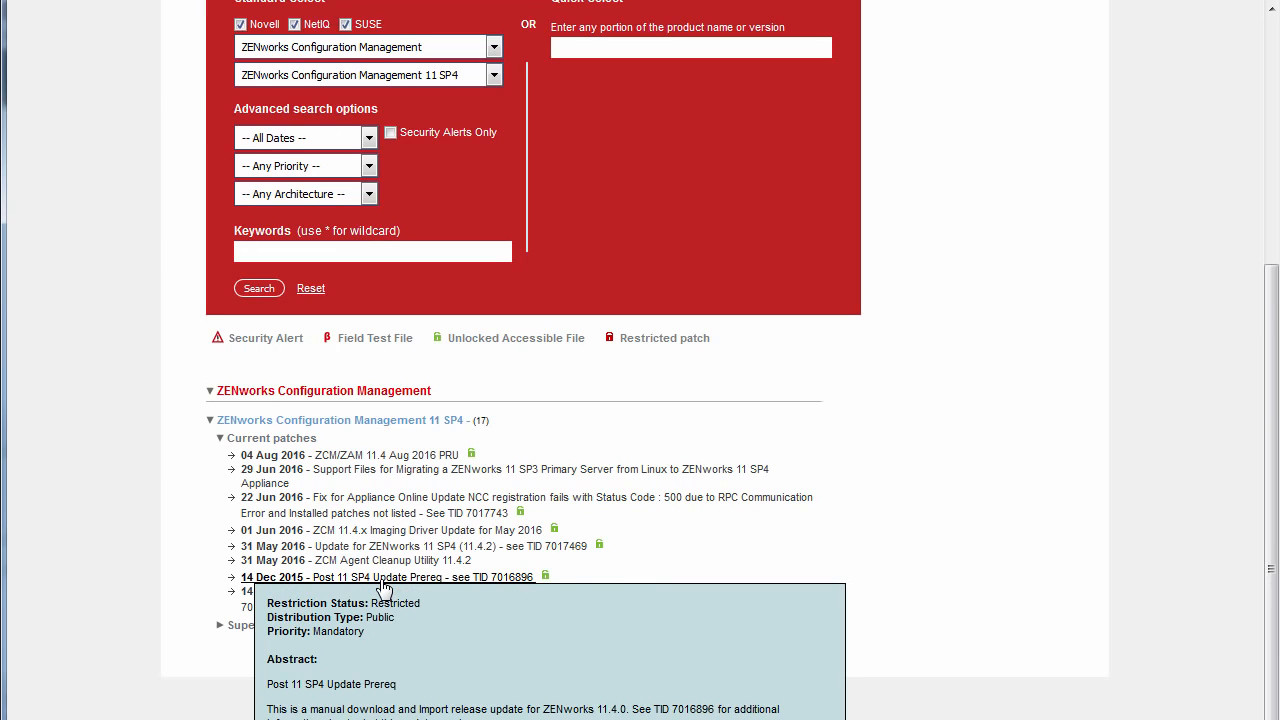
click(385, 588)
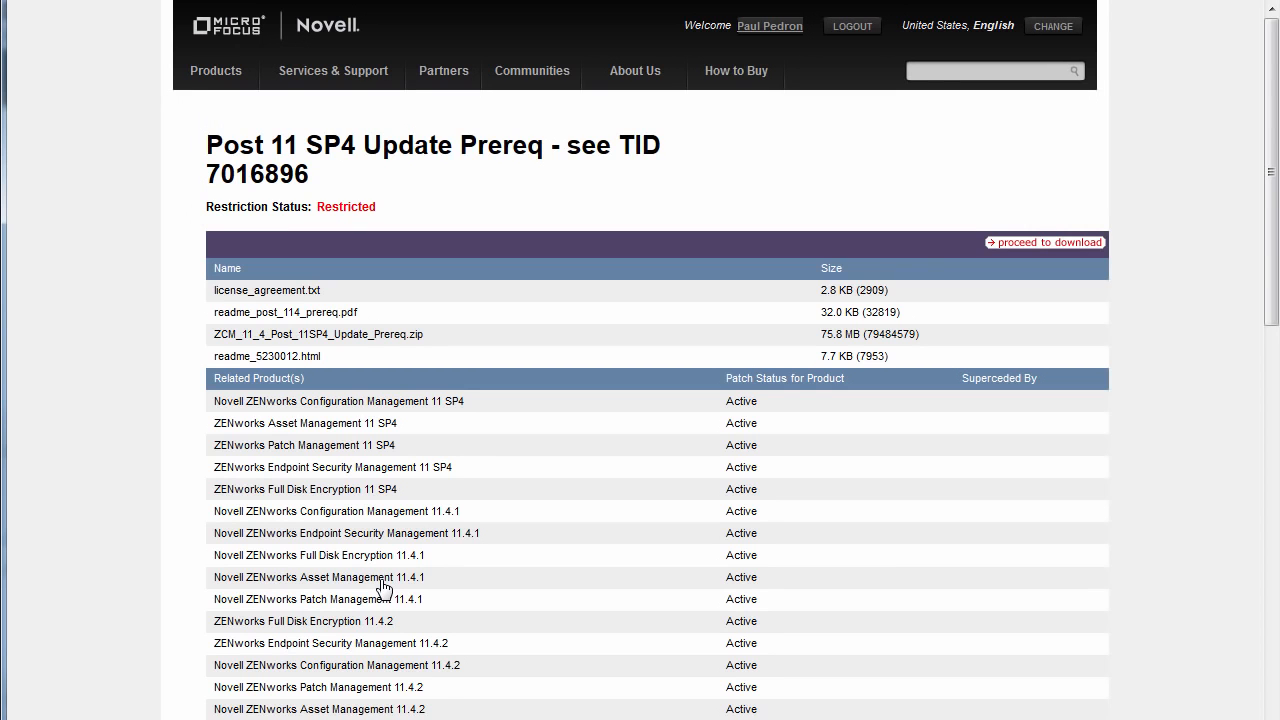
click(1028, 245)
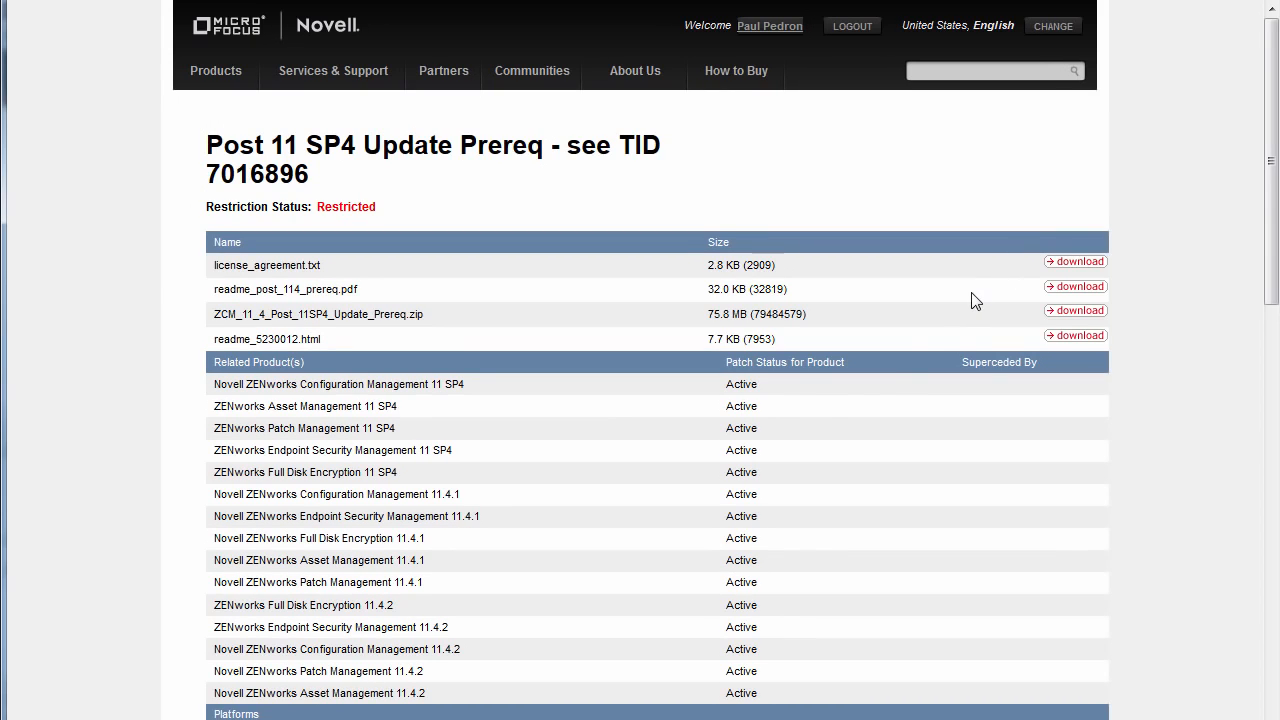
- Copy the published MD5 checksum of ZCM_11_4_Post_11SP4_Update_Prereq.zip
scroll(480, 323, down, 4)
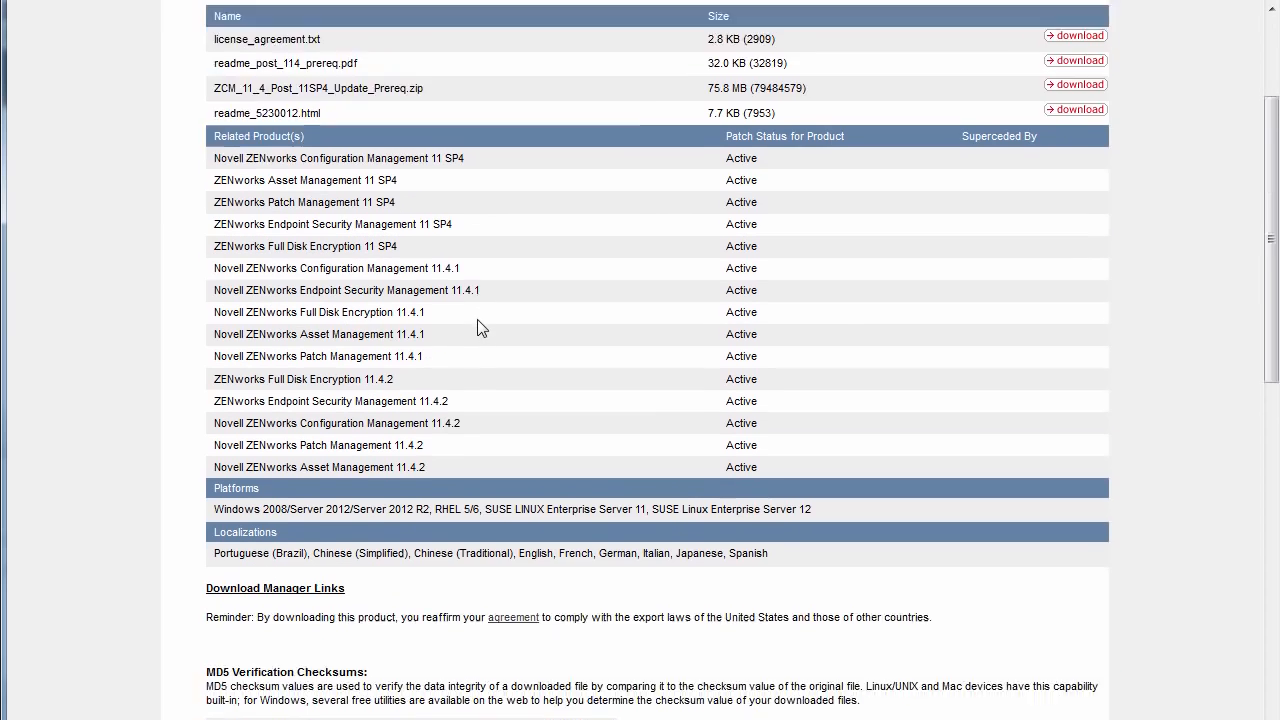
scroll(478, 320, down, 1)
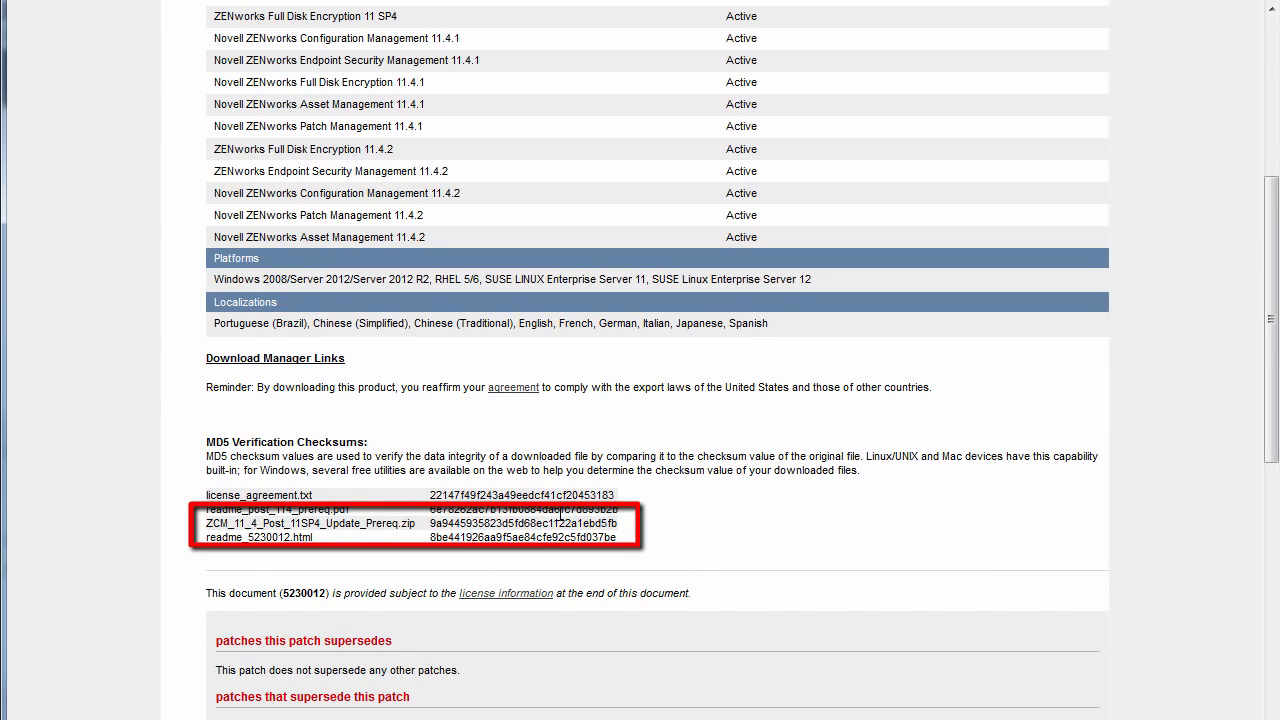
drag(619, 523, 450, 527)
right_click(451, 529)
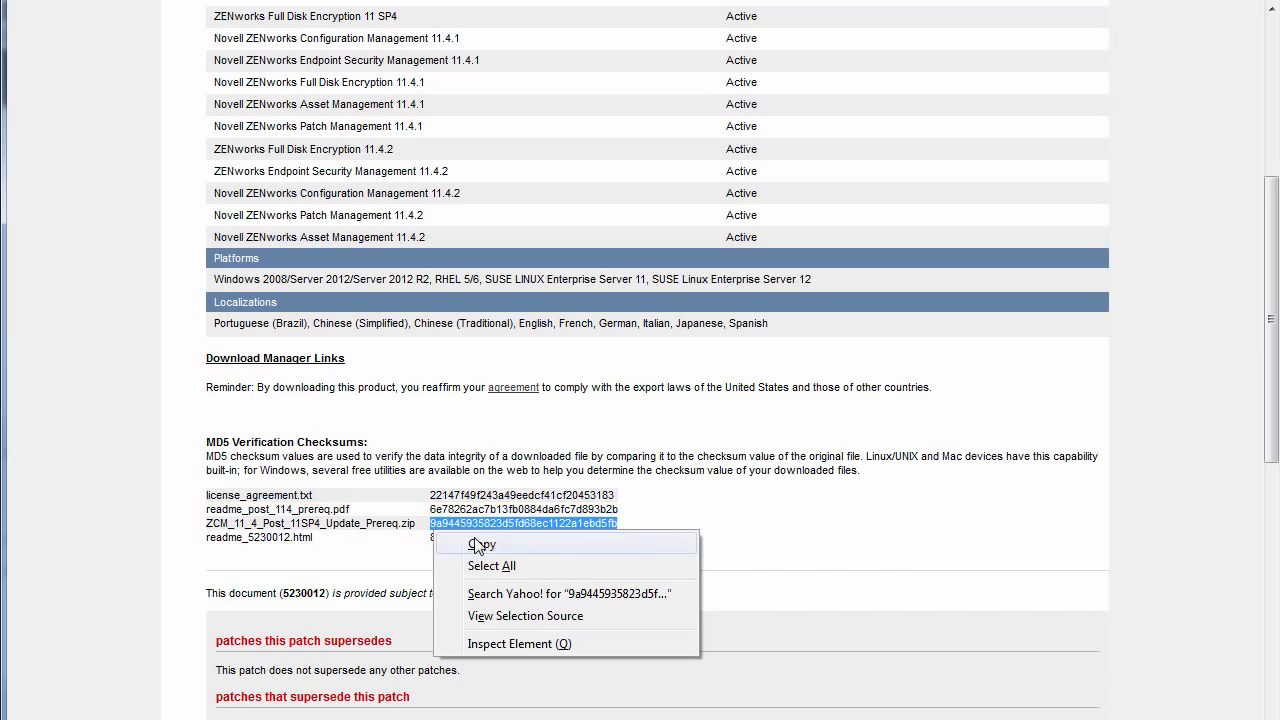
click(480, 544)
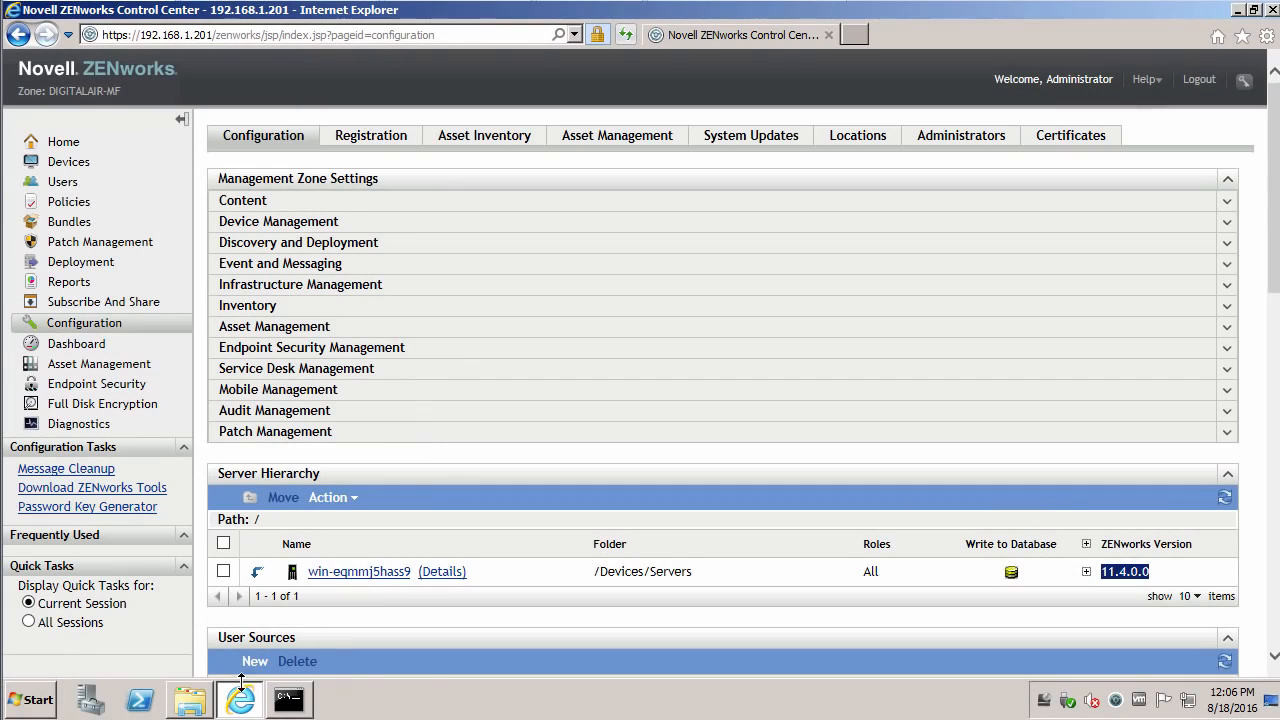
- Switch to the server's Command Prompt and run MD5hashtool.exe from C:\ZENworks
click(288, 700)
text(md)
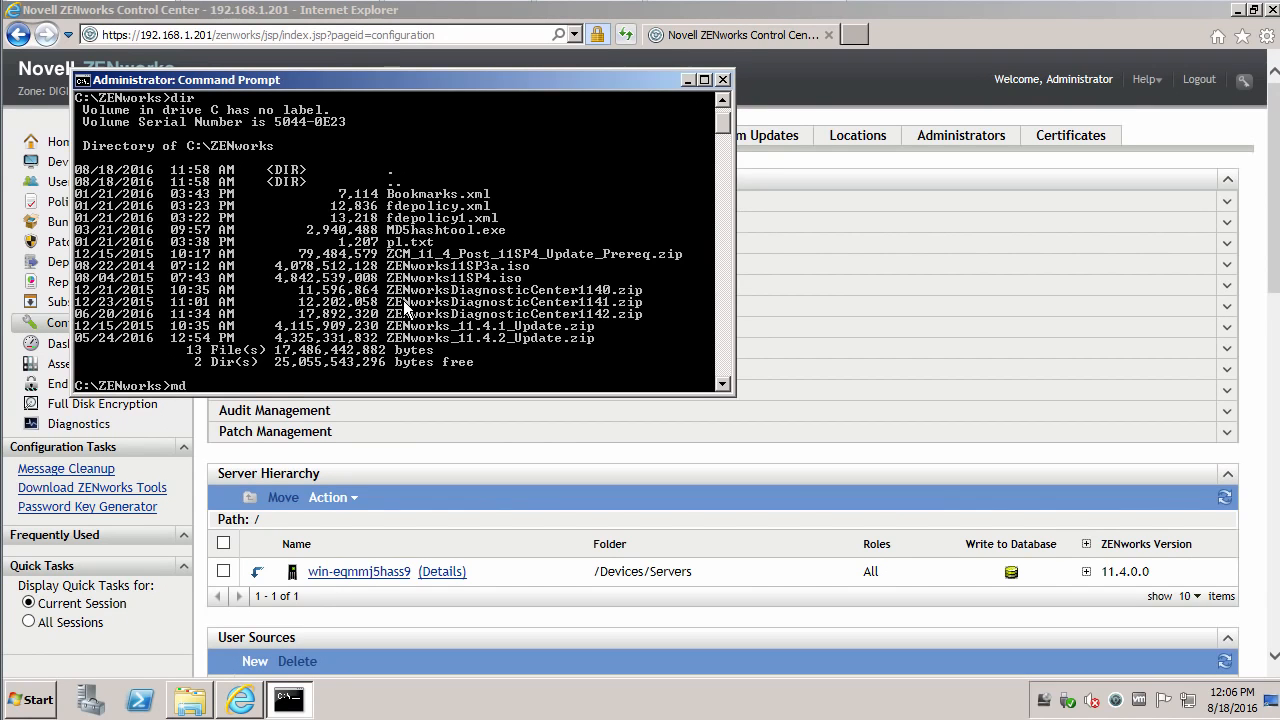
key(Tab)
key(Return)
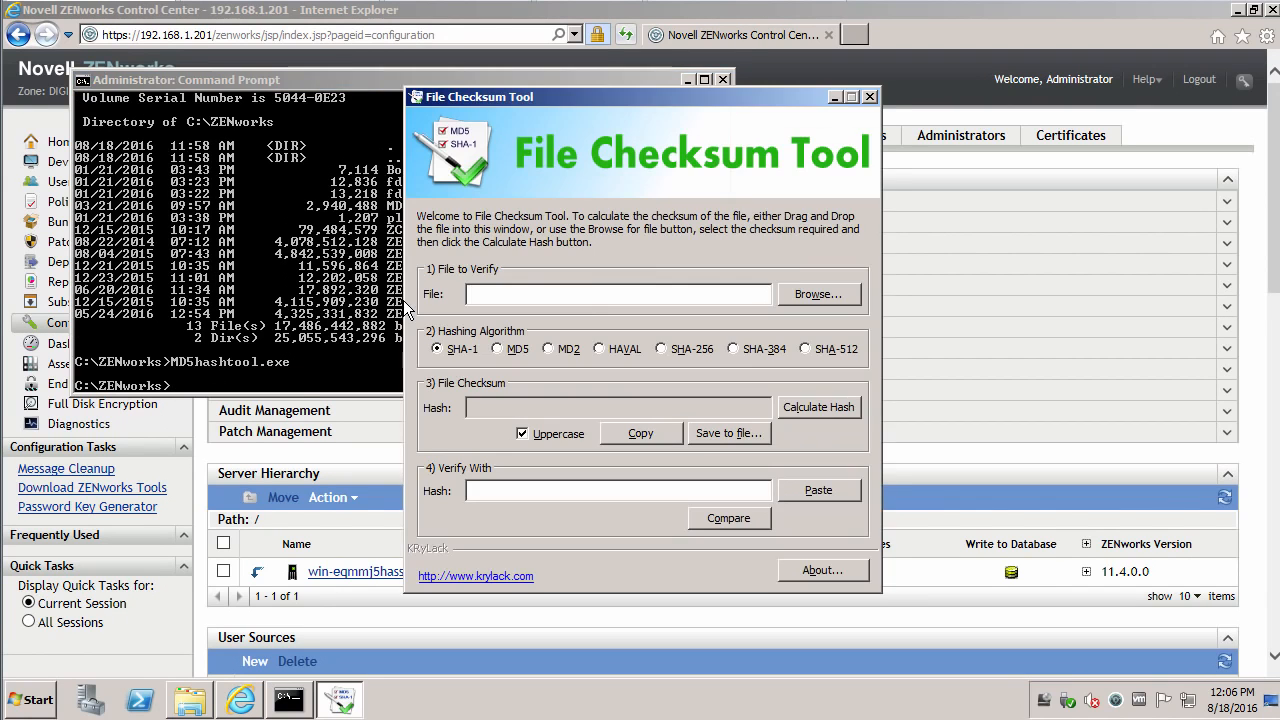
- Calculate the MD5 hash of C:\ZENworks\ZCM_11_4_Post_11SP4_Update_Prereq.zip in the File Checksum Tool
click(797, 294)
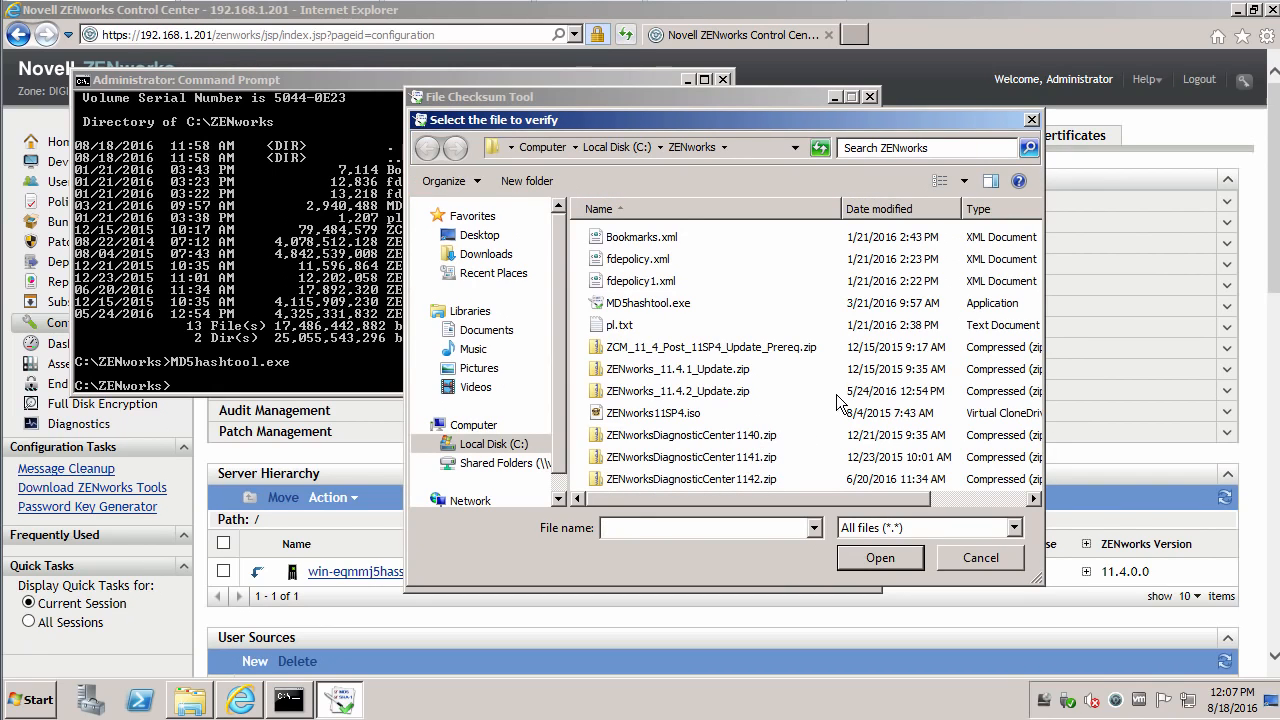
click(778, 350)
click(880, 558)
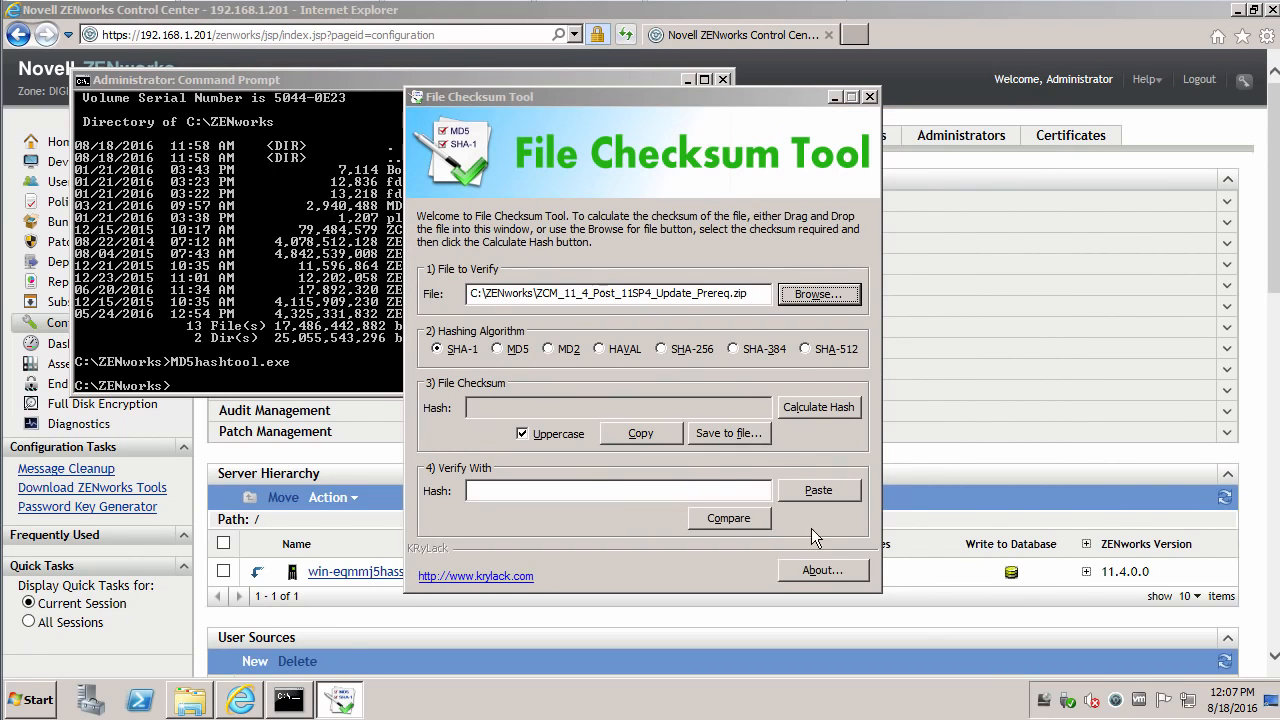
click(497, 347)
click(817, 408)
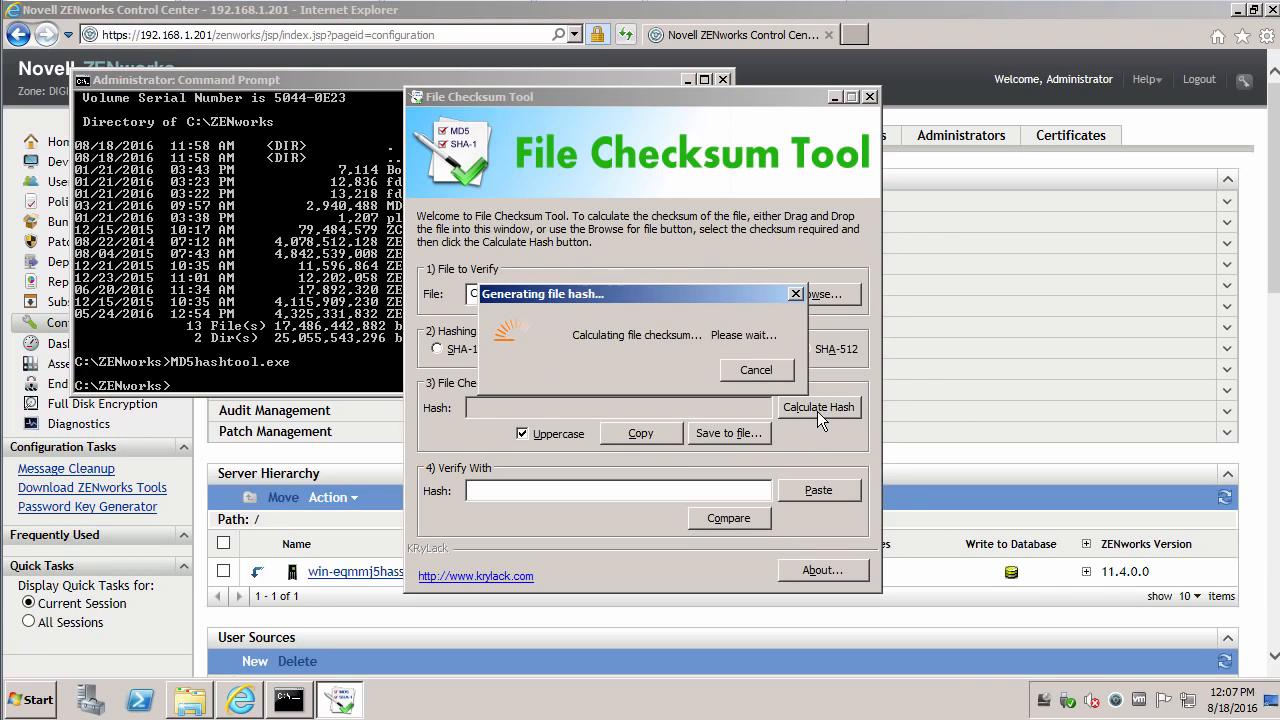
- Paste the copied checksum as the verification hash, compare it visually with the calculated one, and close the File Checksum Tool
click(659, 489)
key(ctrl+v)
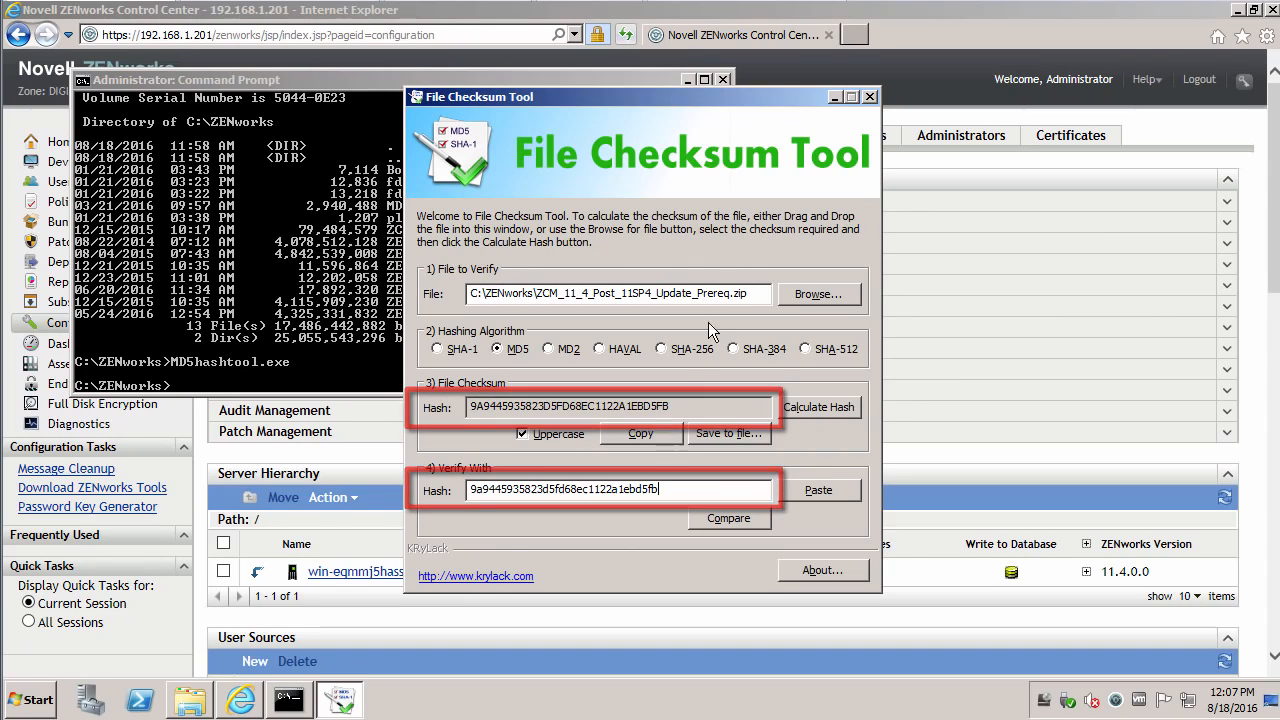
click(870, 97)
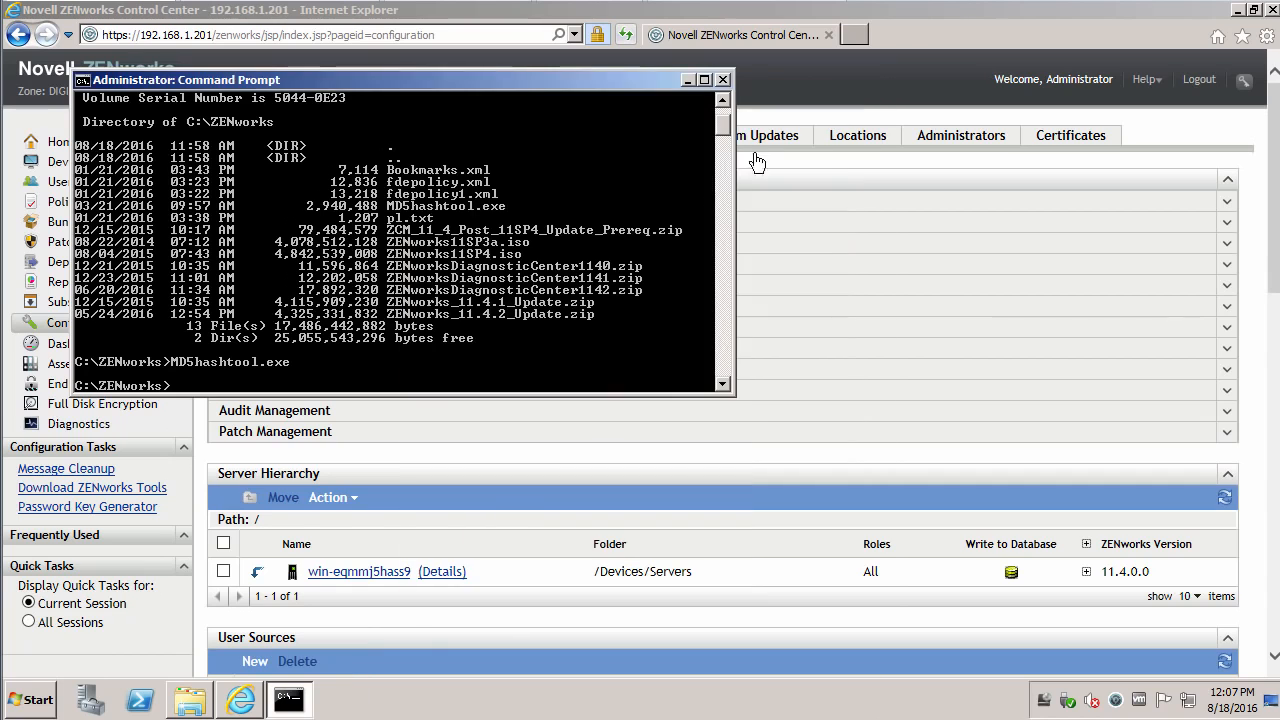
- Review the Novell Customer Center settings under Infrastructure Management in ZENworks Control Center, and return to the configuration overview
click(838, 249)
click(300, 284)
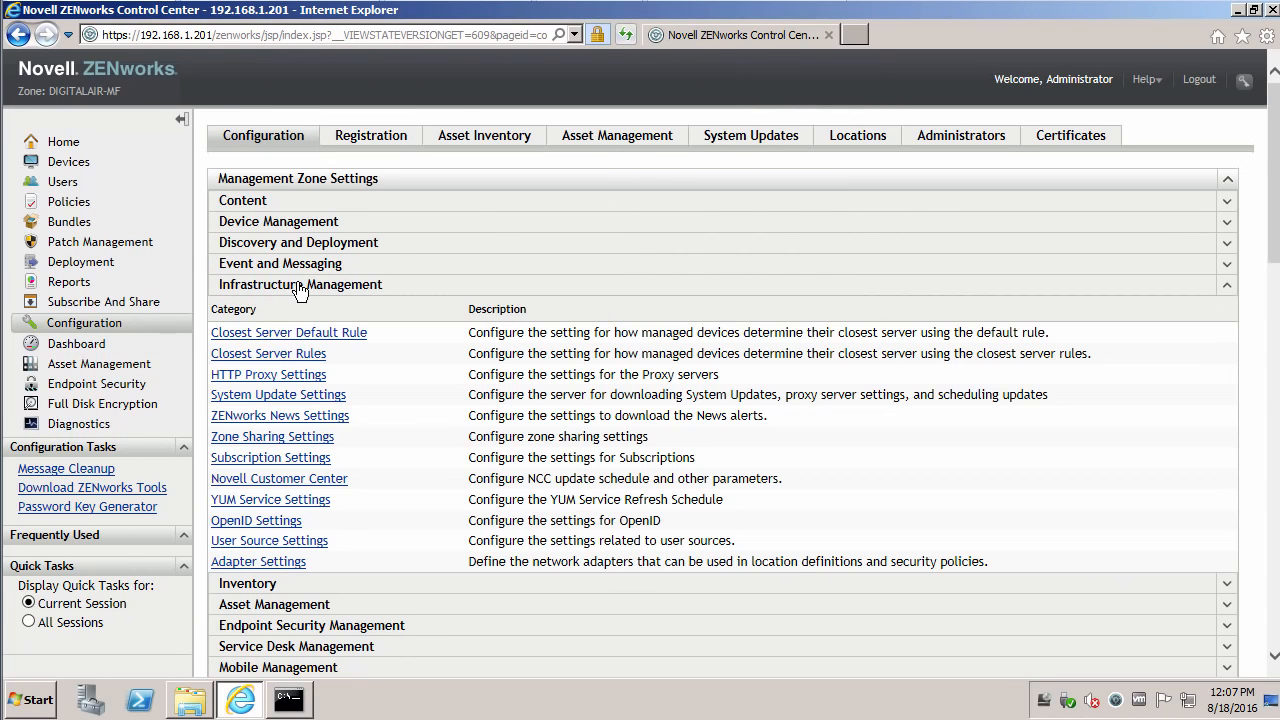
click(316, 480)
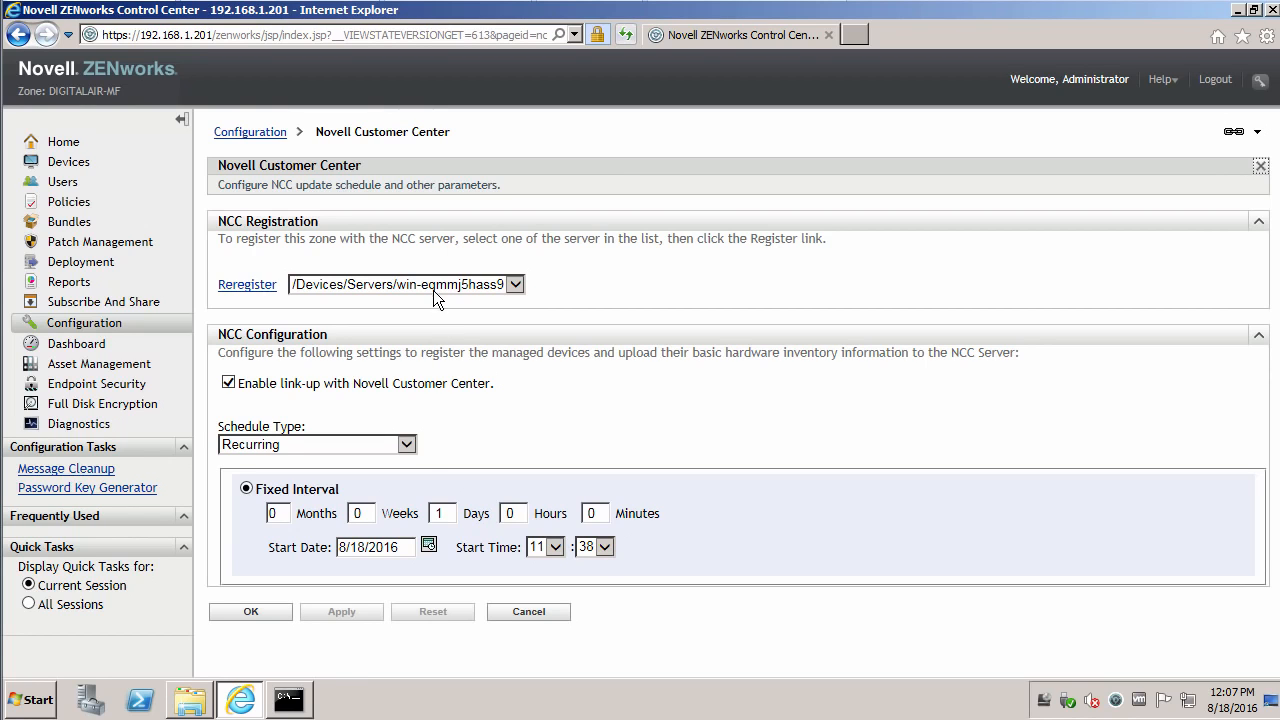
click(240, 134)
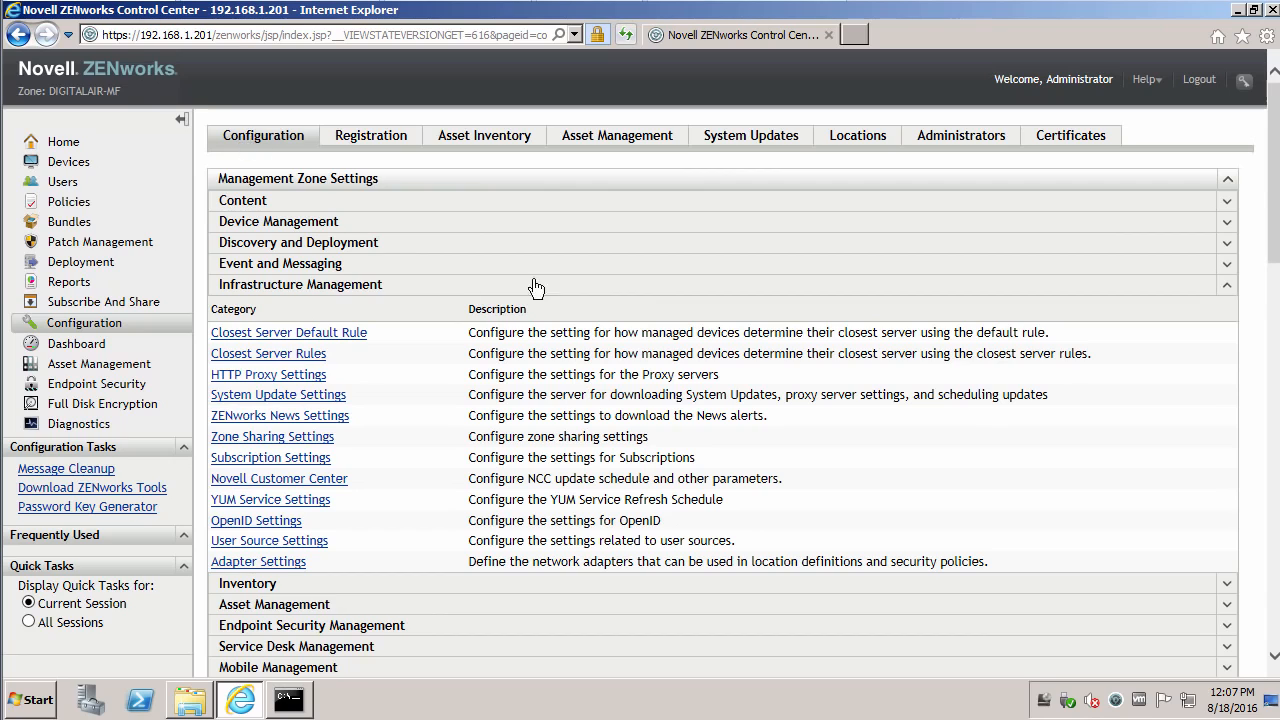
- View the available system updates and look at the actions offered for them, without running any
click(729, 143)
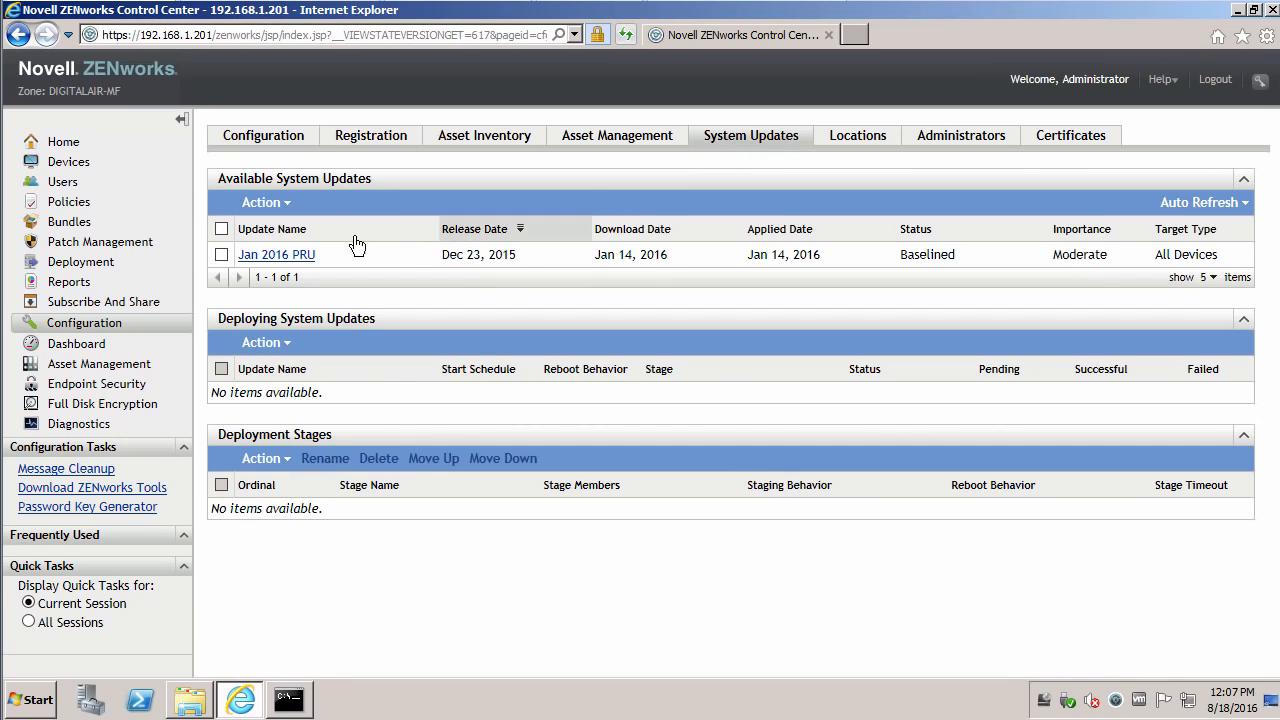
click(285, 206)
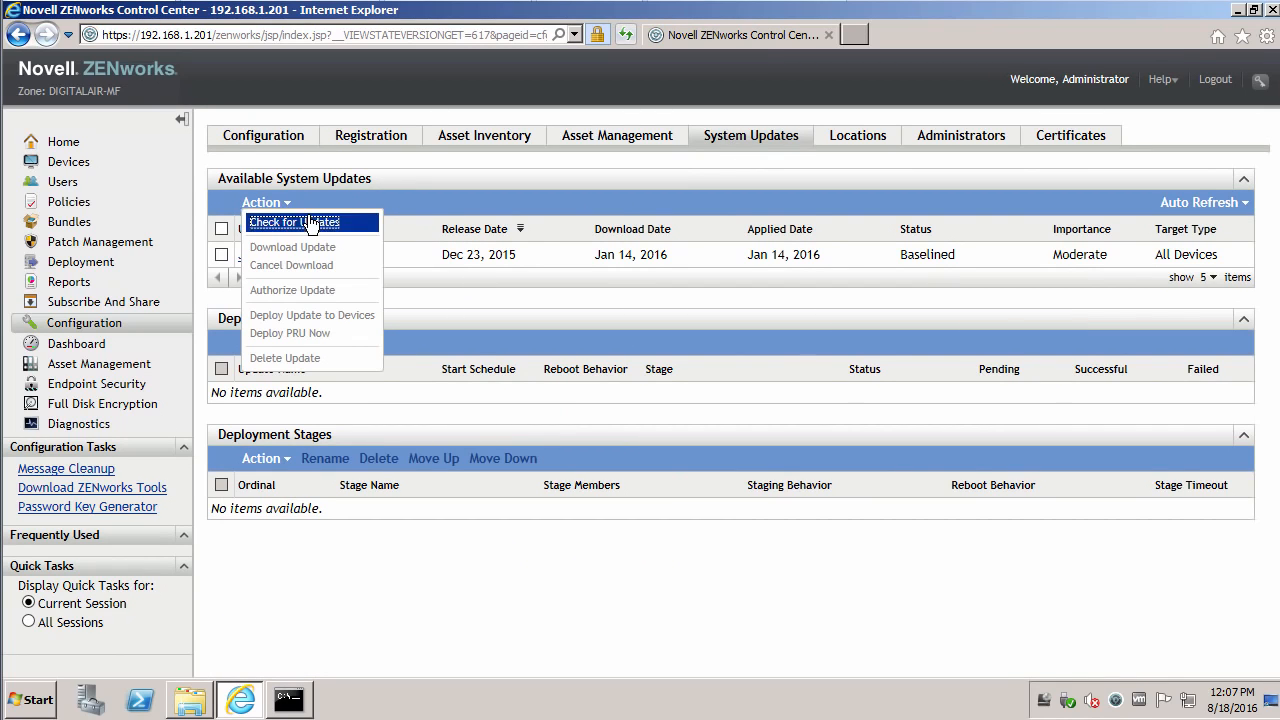
click(450, 201)
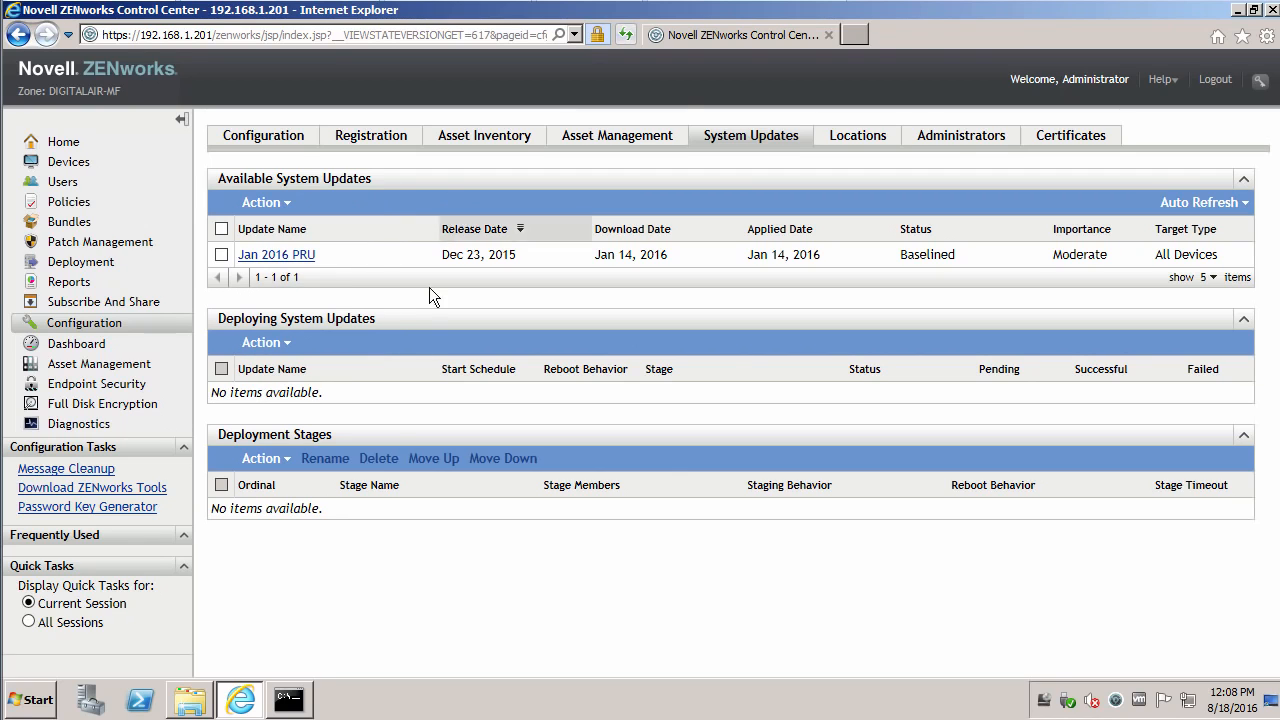
- Import ZCM_11_4_Post_11SP4_Update_Prereq.zip as a system update with zman sui at the command prompt, and return to ZENworks Control Center
click(288, 700)
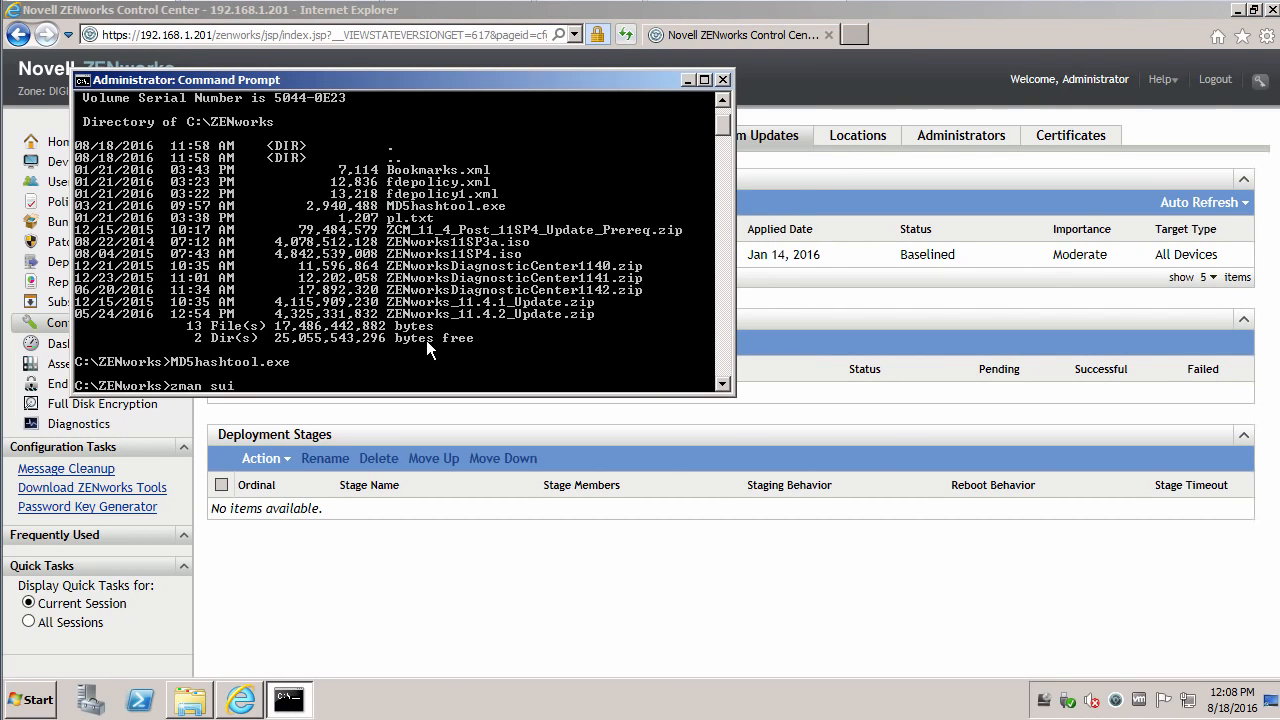
text(sui ZCM)
key(Tab)
key(Return)
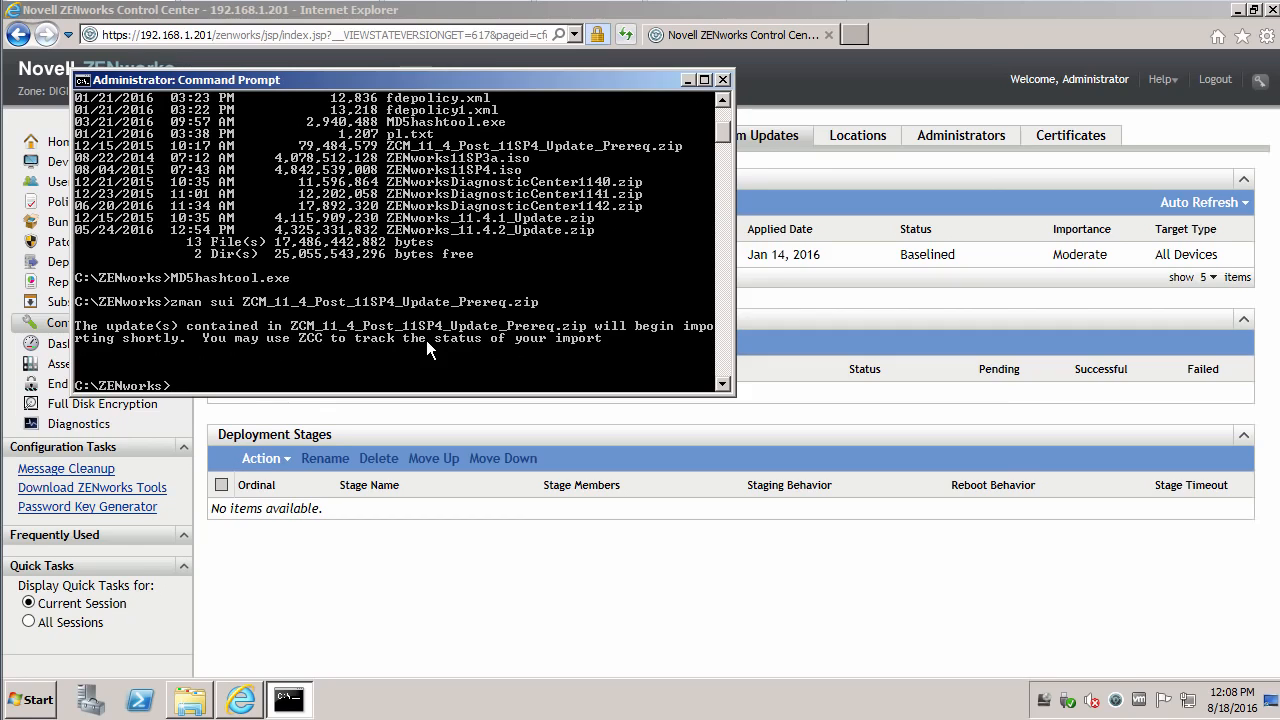
click(829, 328)
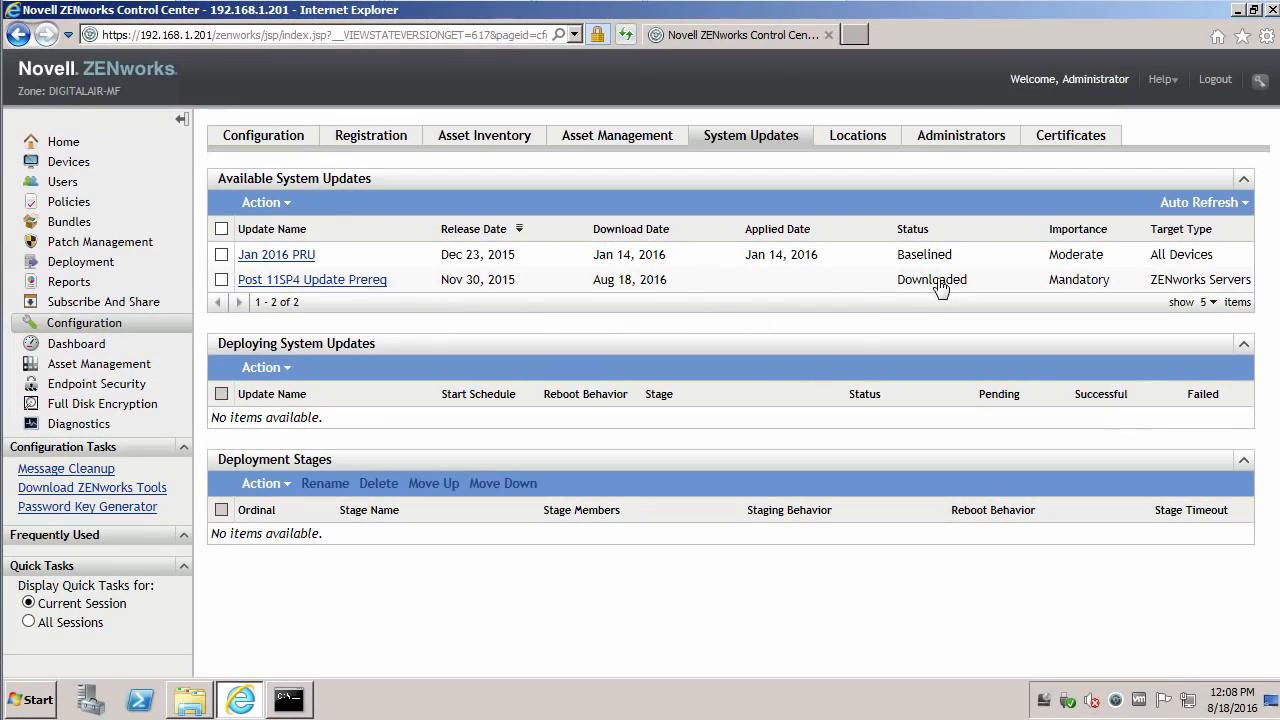
- Check for new system updates, and download the Update for ZENworks 11 SP4 (11.4.2)
click(286, 210)
click(286, 219)
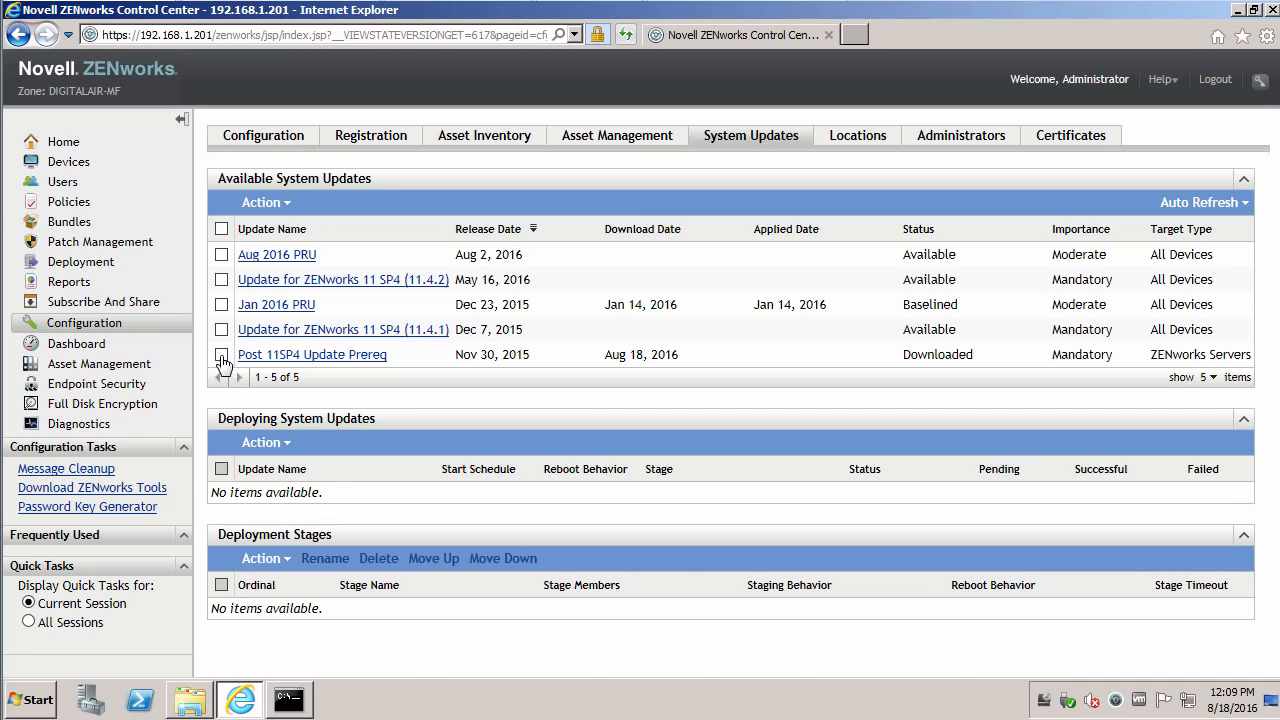
click(222, 279)
click(287, 202)
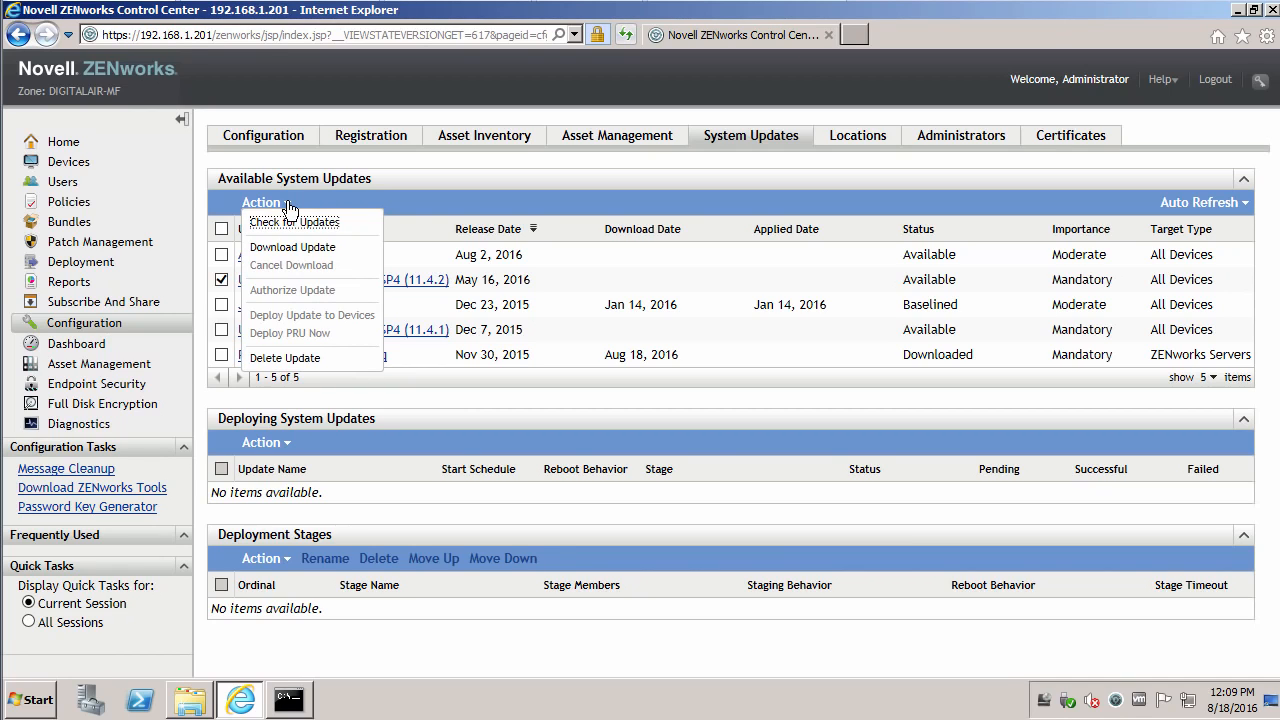
click(293, 247)
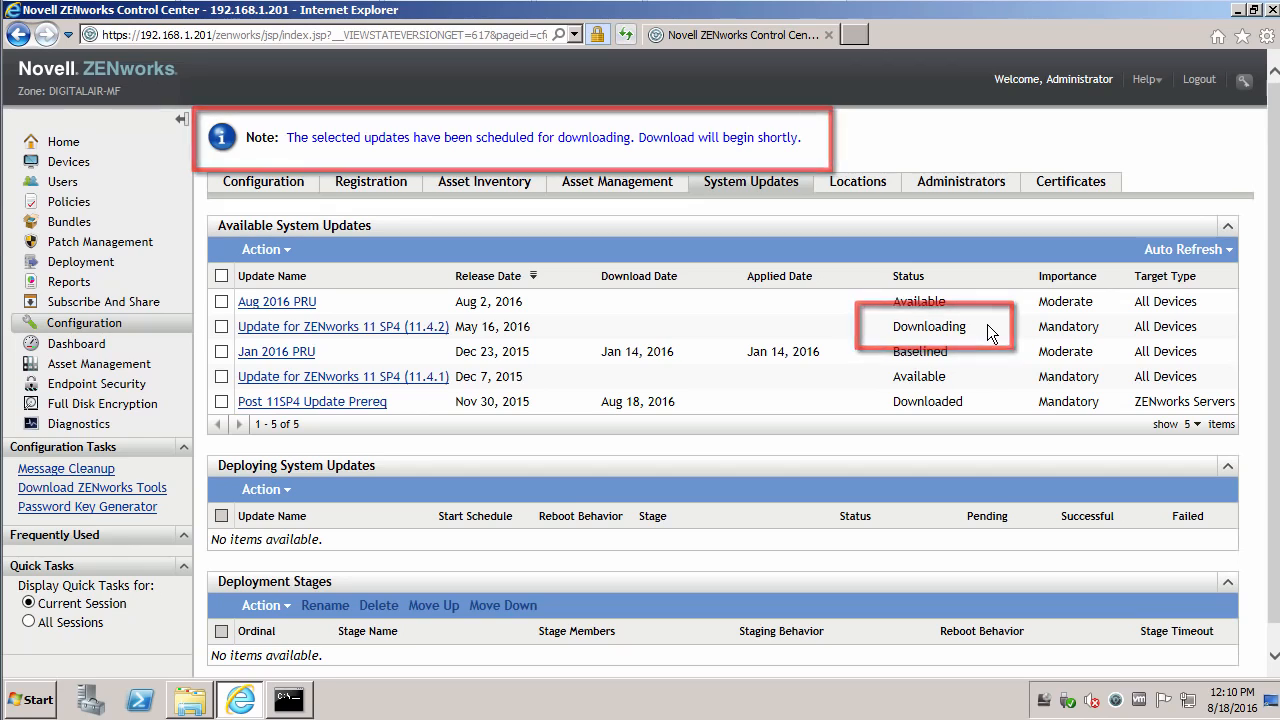
click(763, 185)
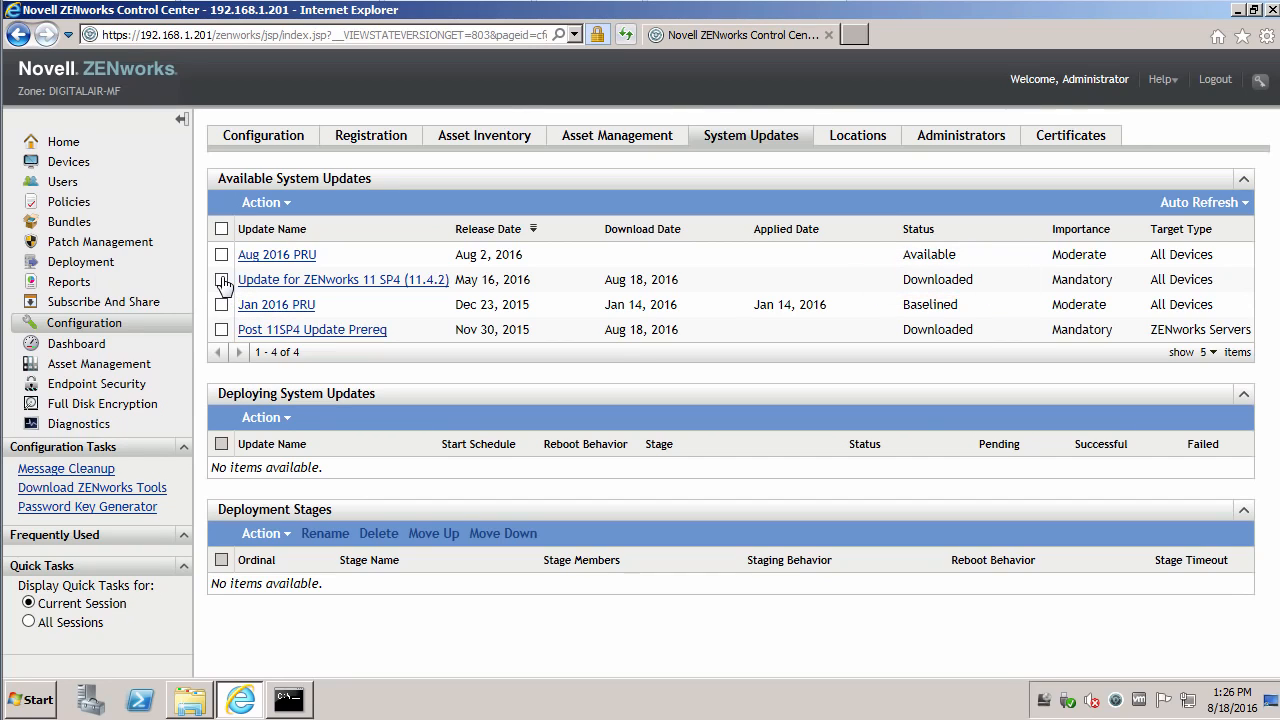
- Try to authorize the Update for ZENworks 11 SP4 (11.4.2), and authorize the Post 11SP4 Update Prereq
click(286, 205)
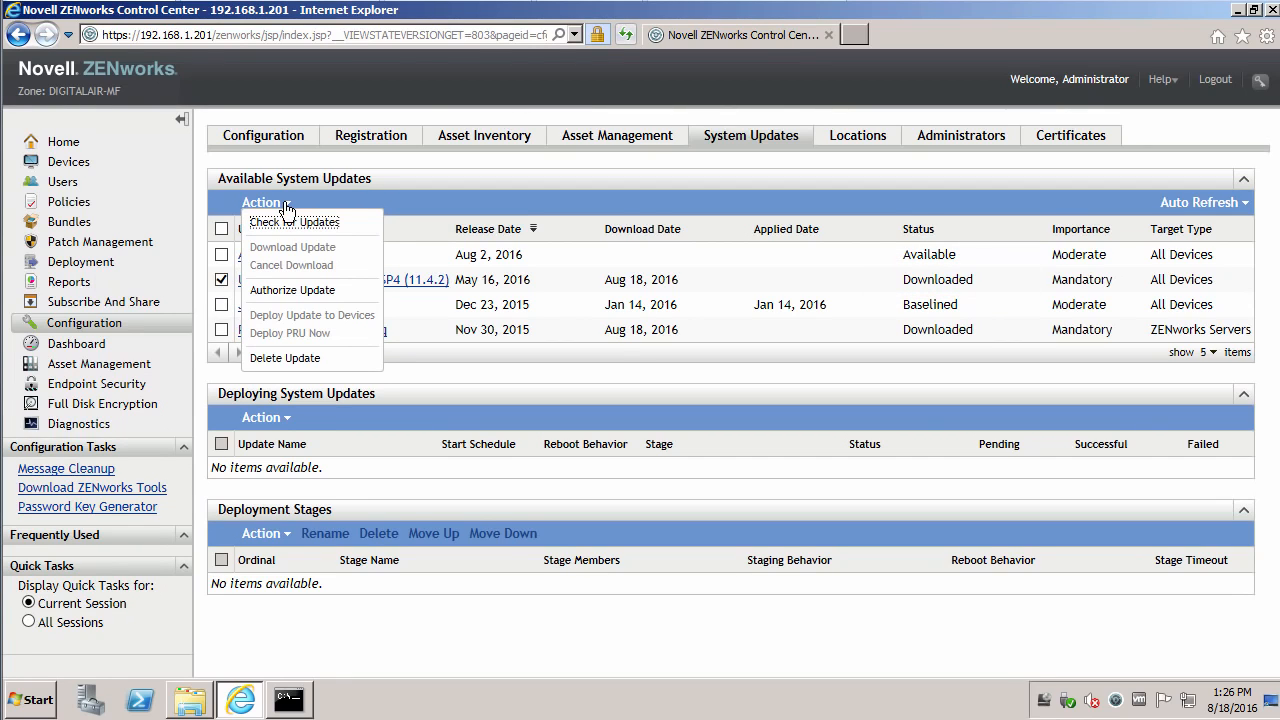
click(292, 289)
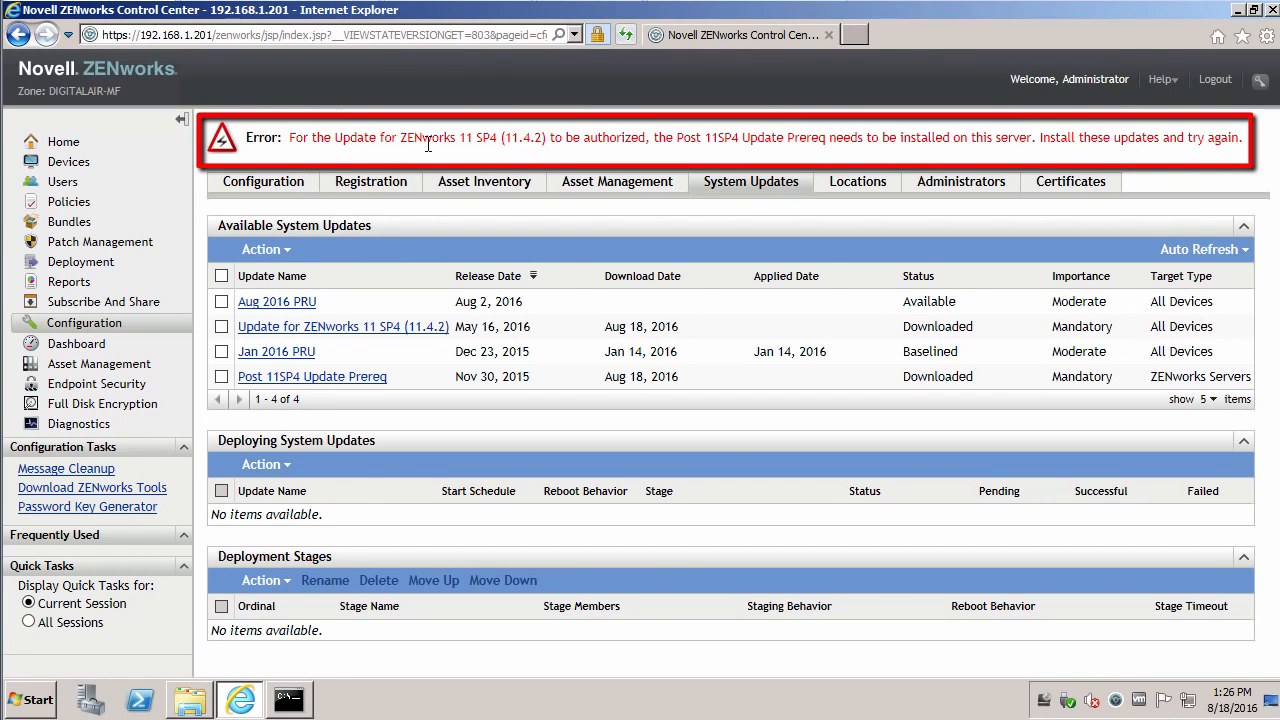
click(221, 376)
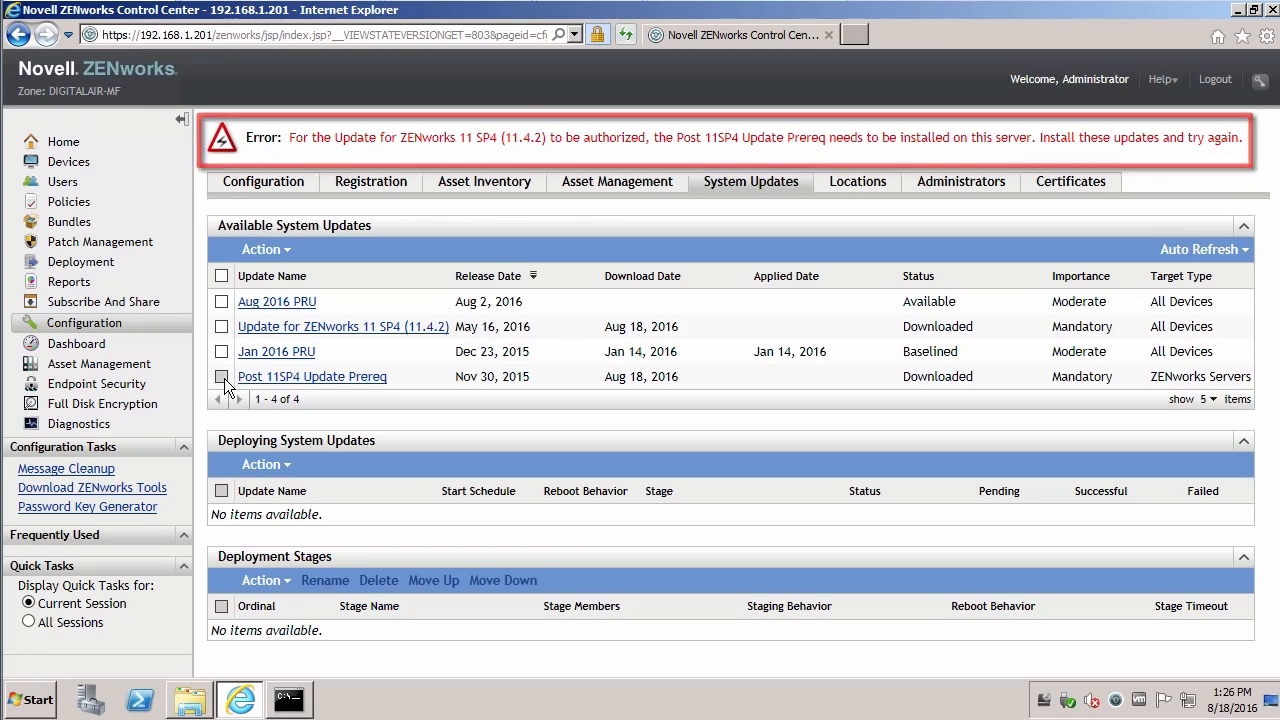
click(286, 250)
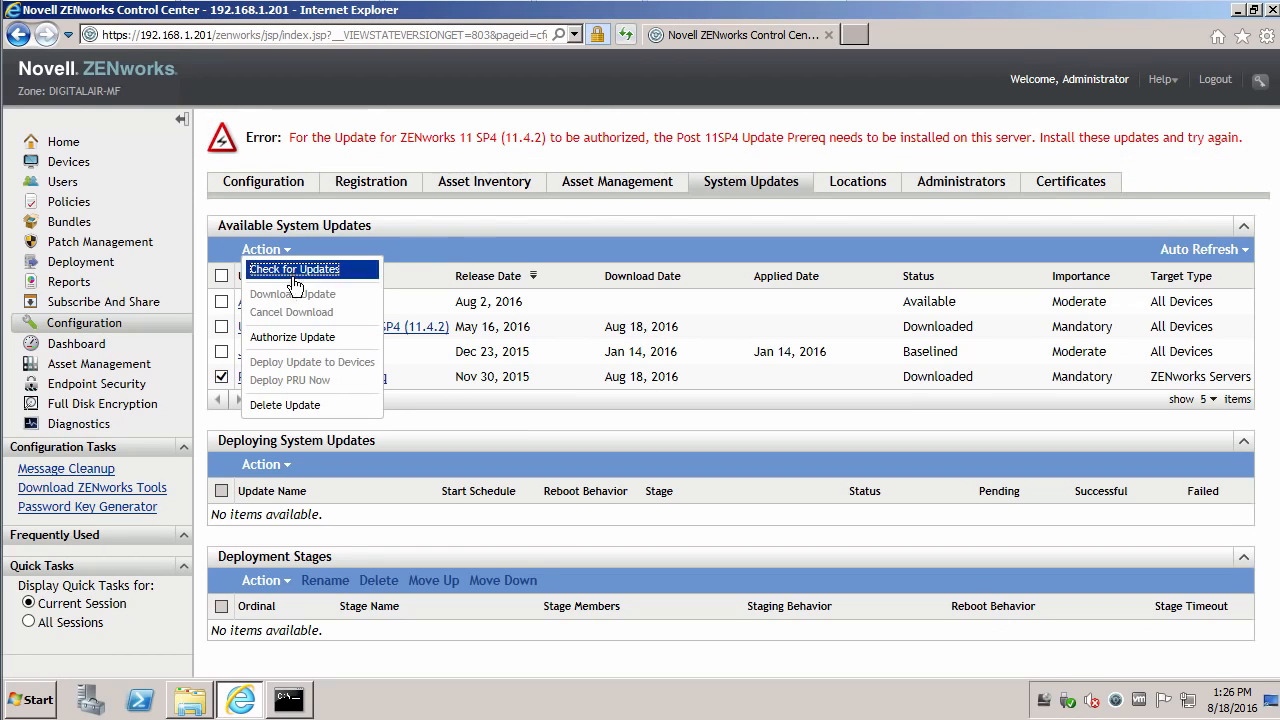
click(296, 337)
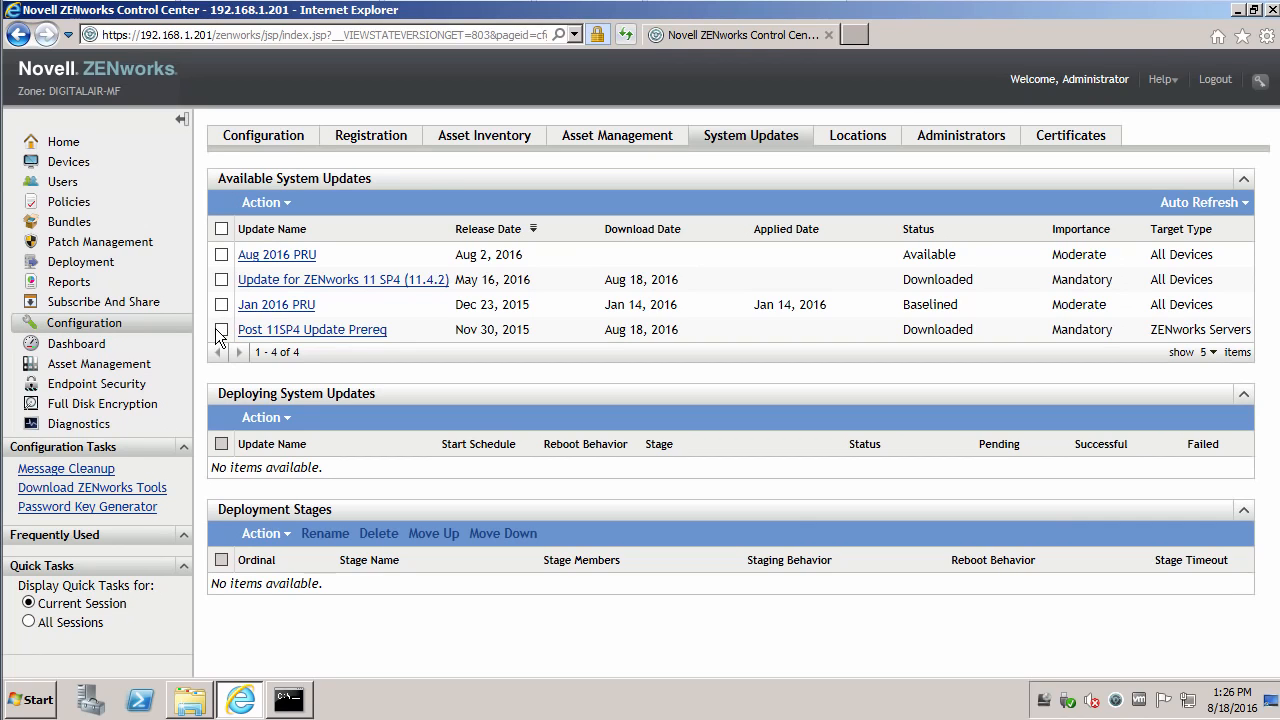
- Start deploying the Post 11SP4 Update Prereq to selected devices, prompting the user to reboot when the update finishes applying
click(221, 329)
click(288, 204)
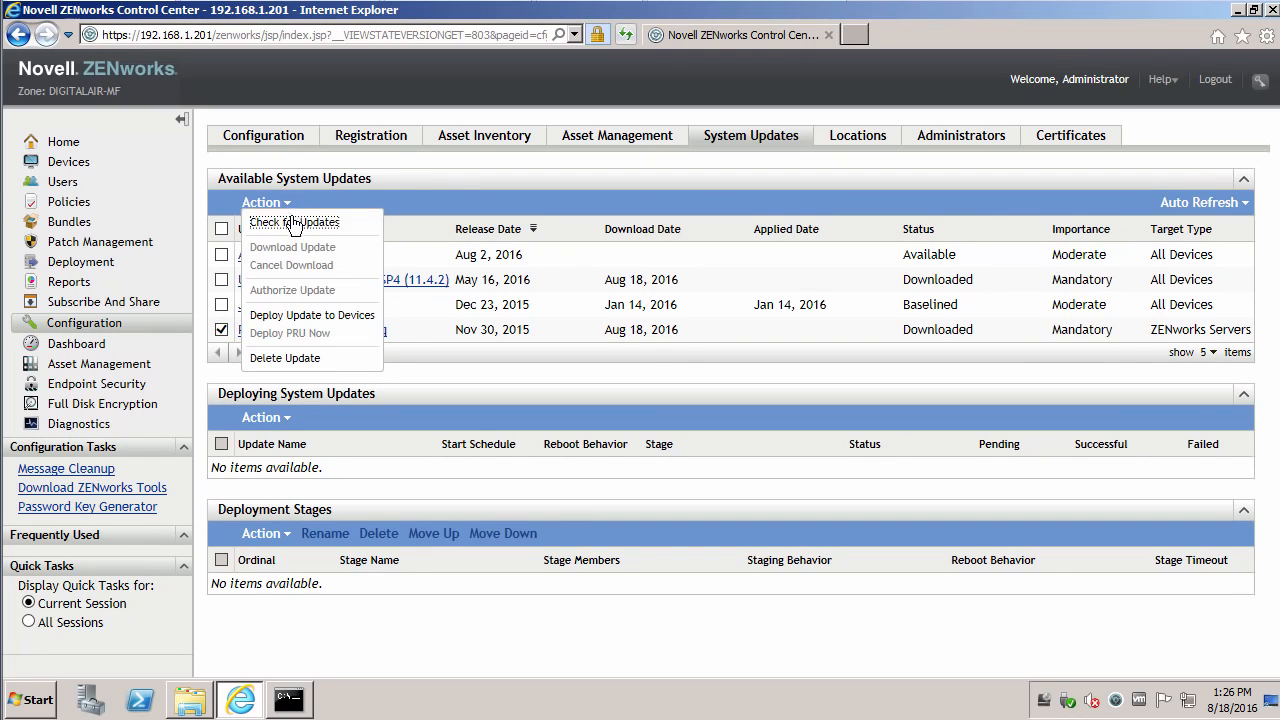
click(305, 314)
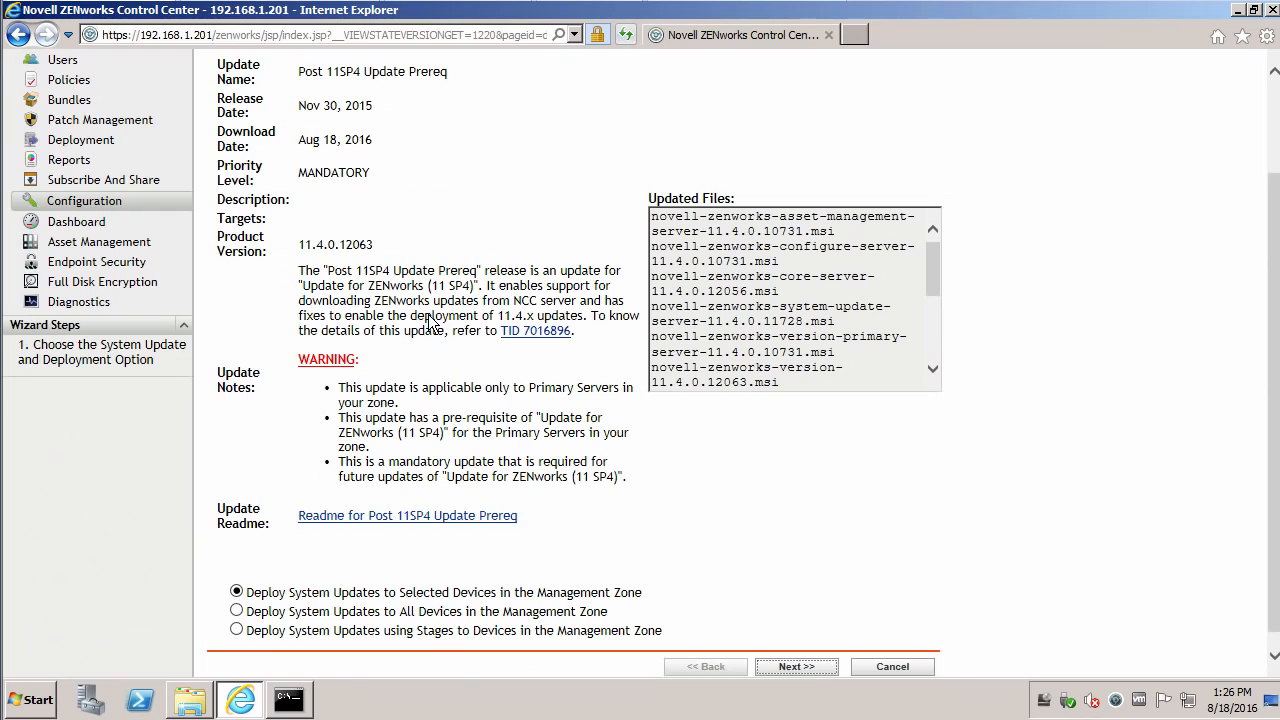
click(786, 666)
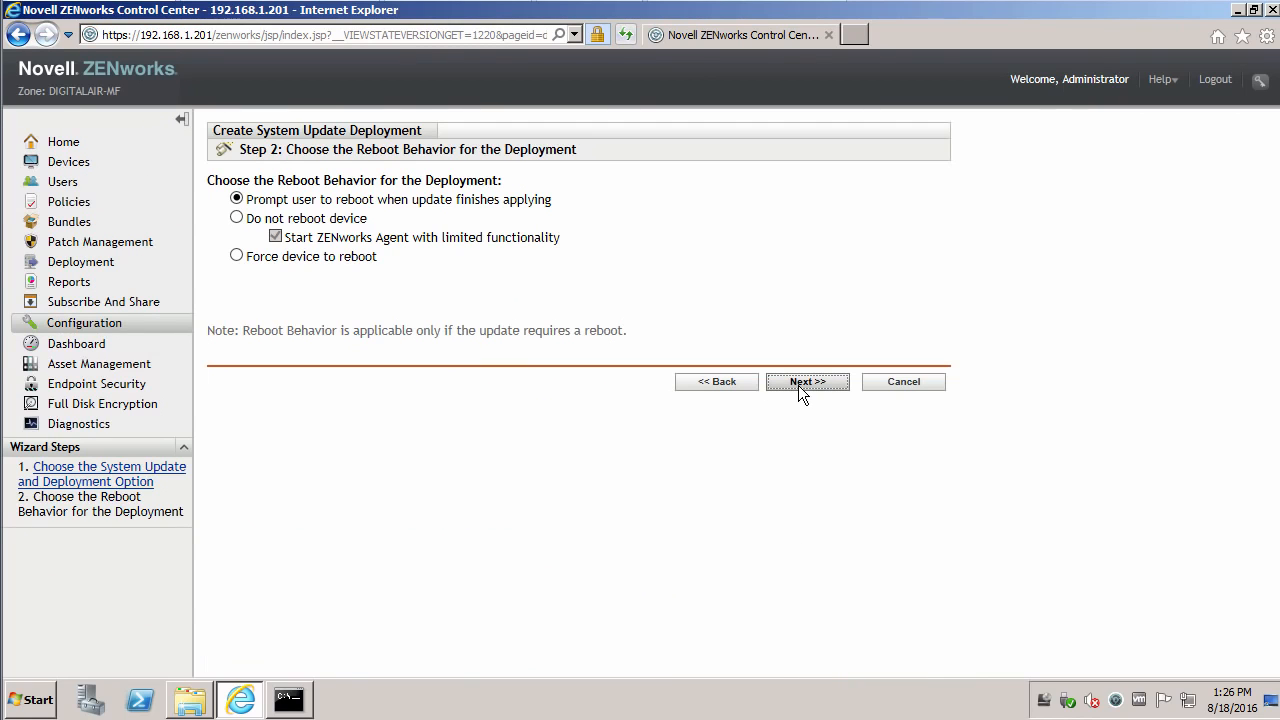
click(798, 385)
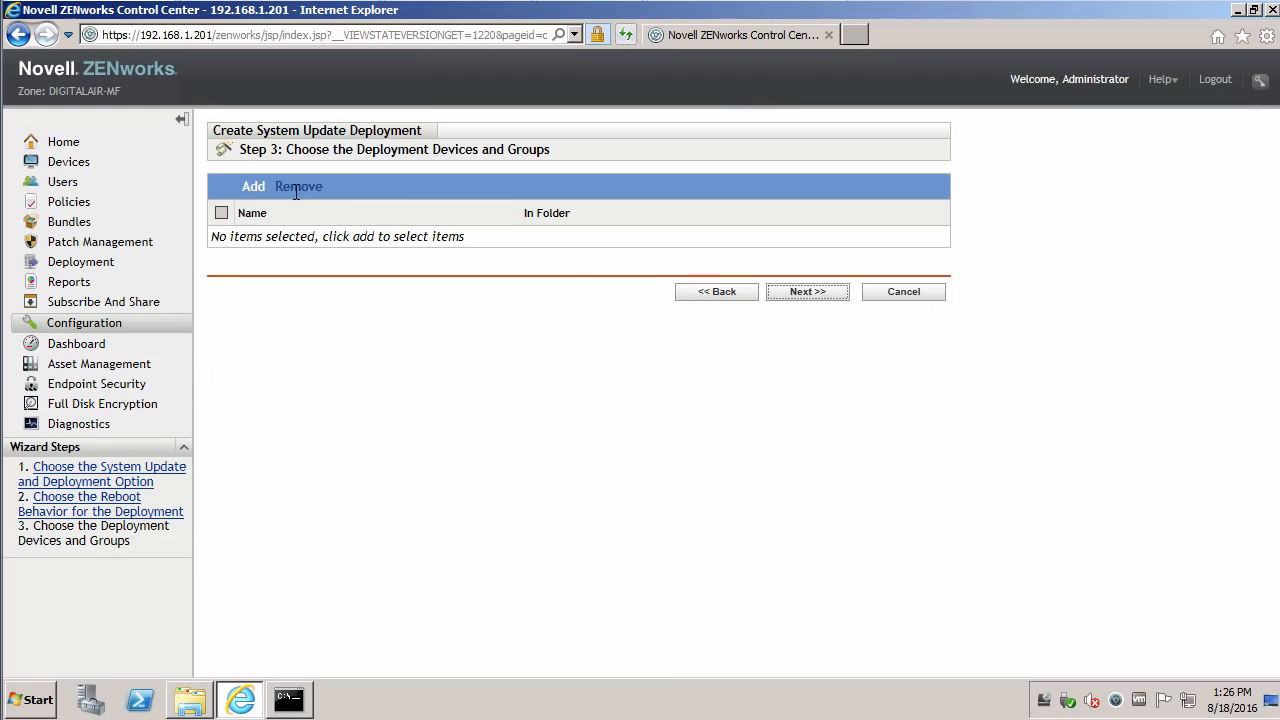
- Add the server win-eqmmj5hass9 from /Devices/Servers as the deployment device
click(254, 190)
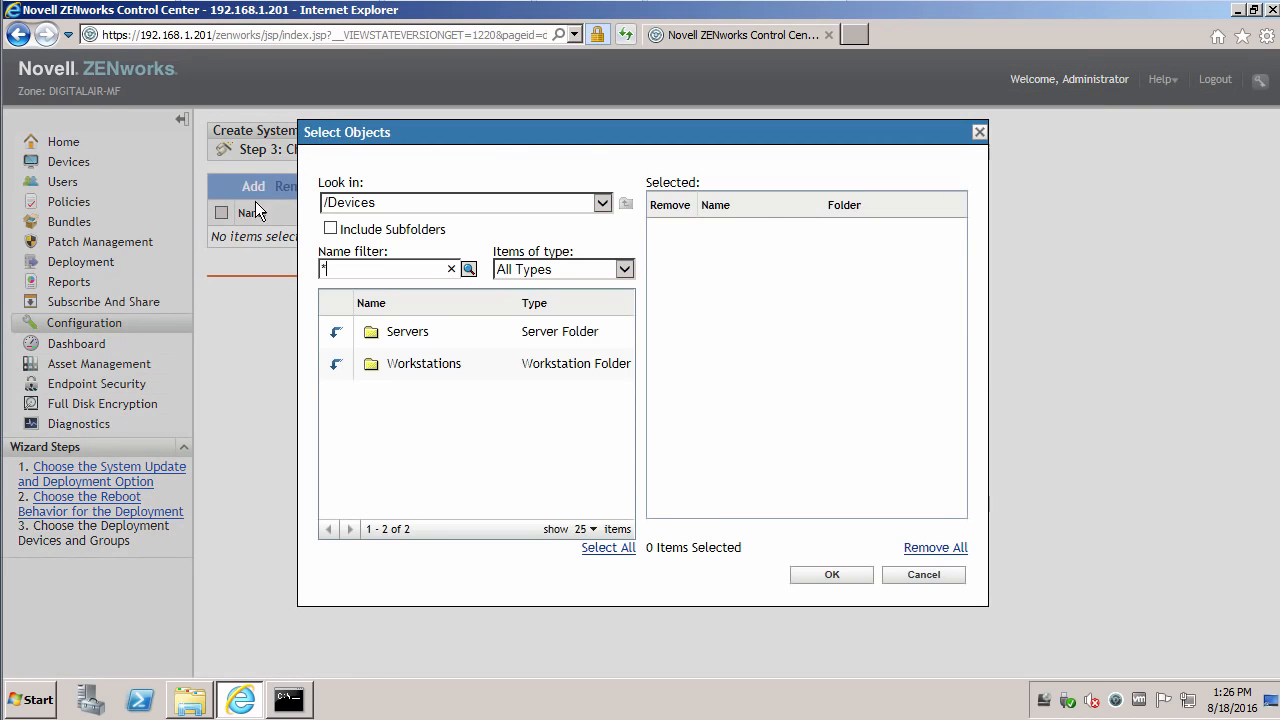
click(336, 332)
scroll(629, 463, down, 3)
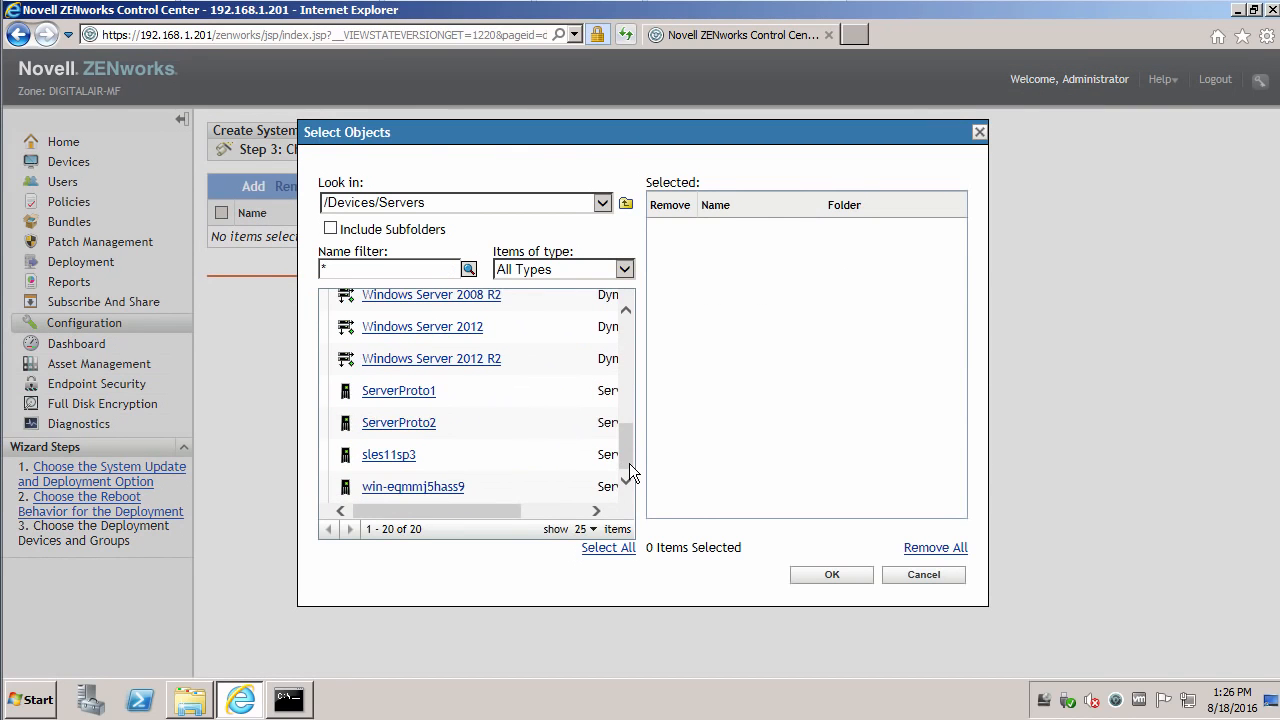
click(443, 484)
click(812, 573)
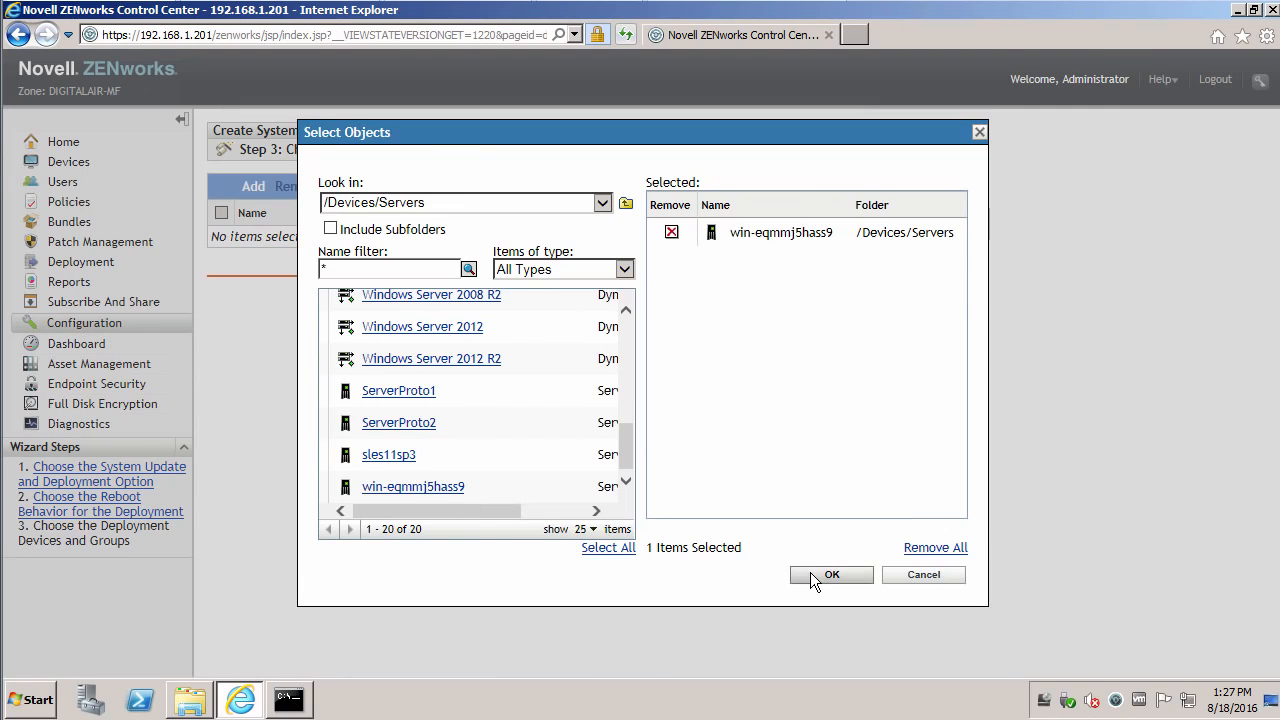
click(812, 298)
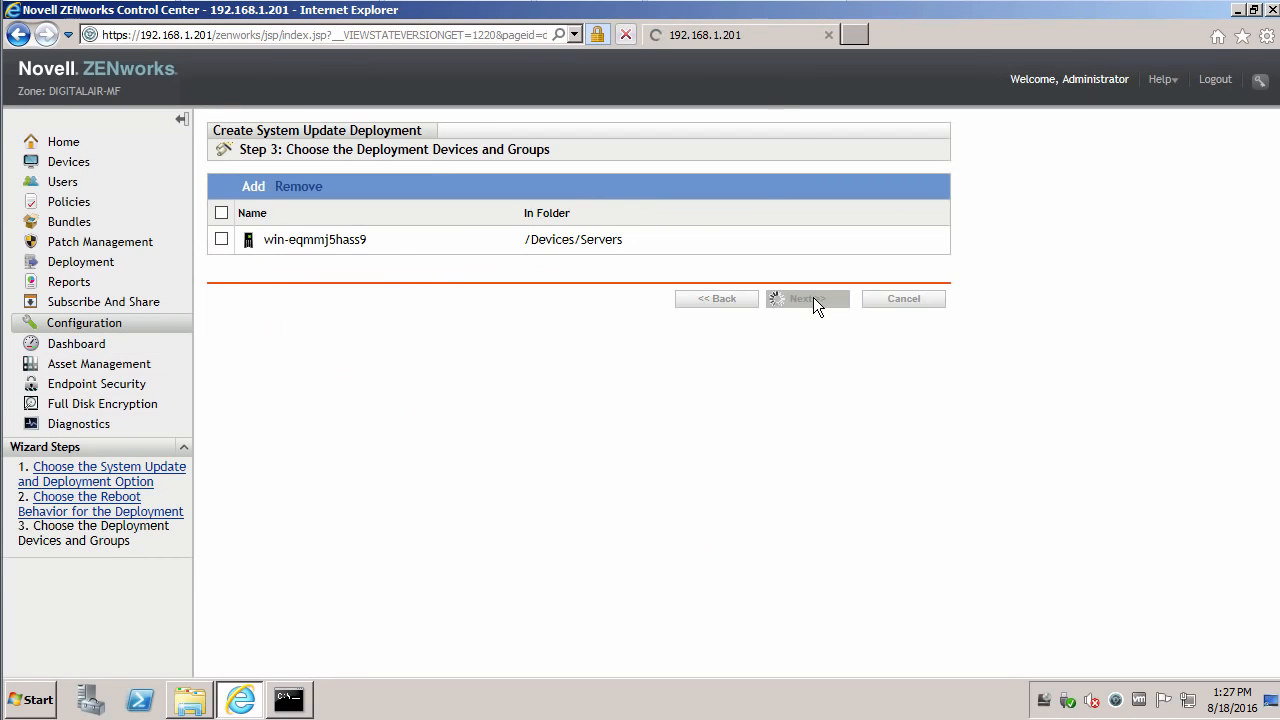
- Set the deployment schedule to Now and finish creating the system update deployment
click(390, 200)
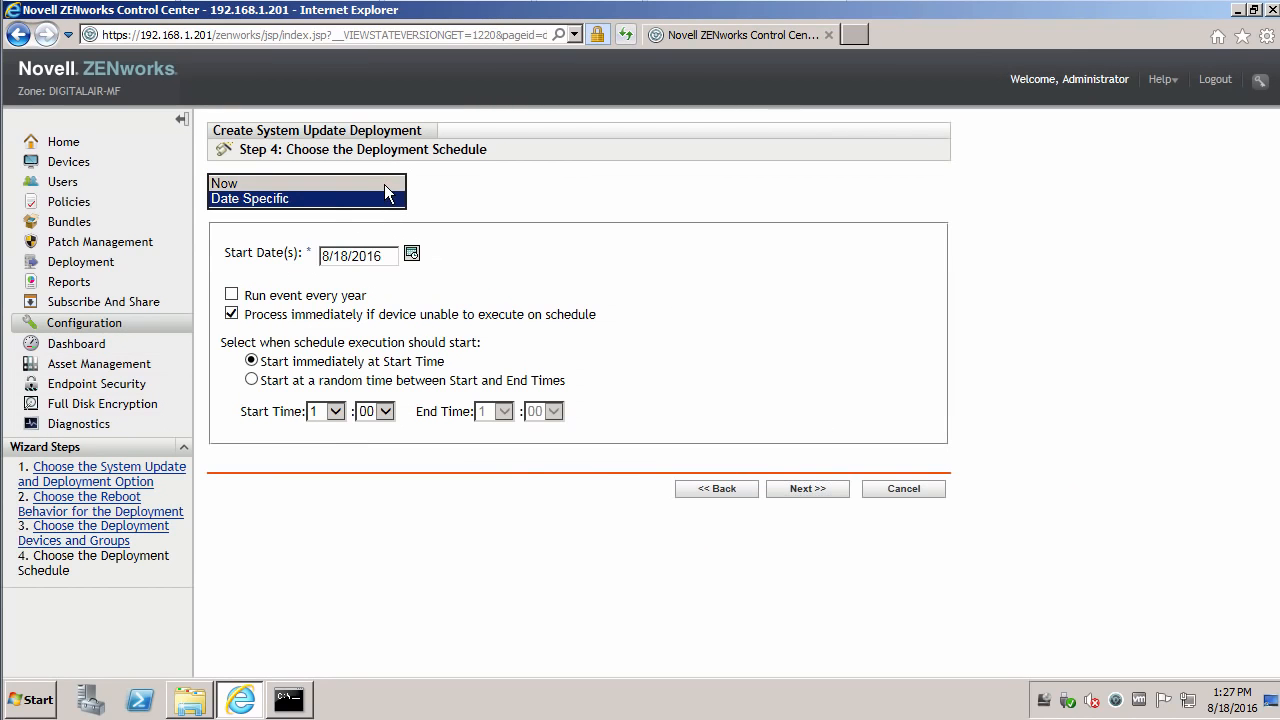
click(384, 184)
click(805, 264)
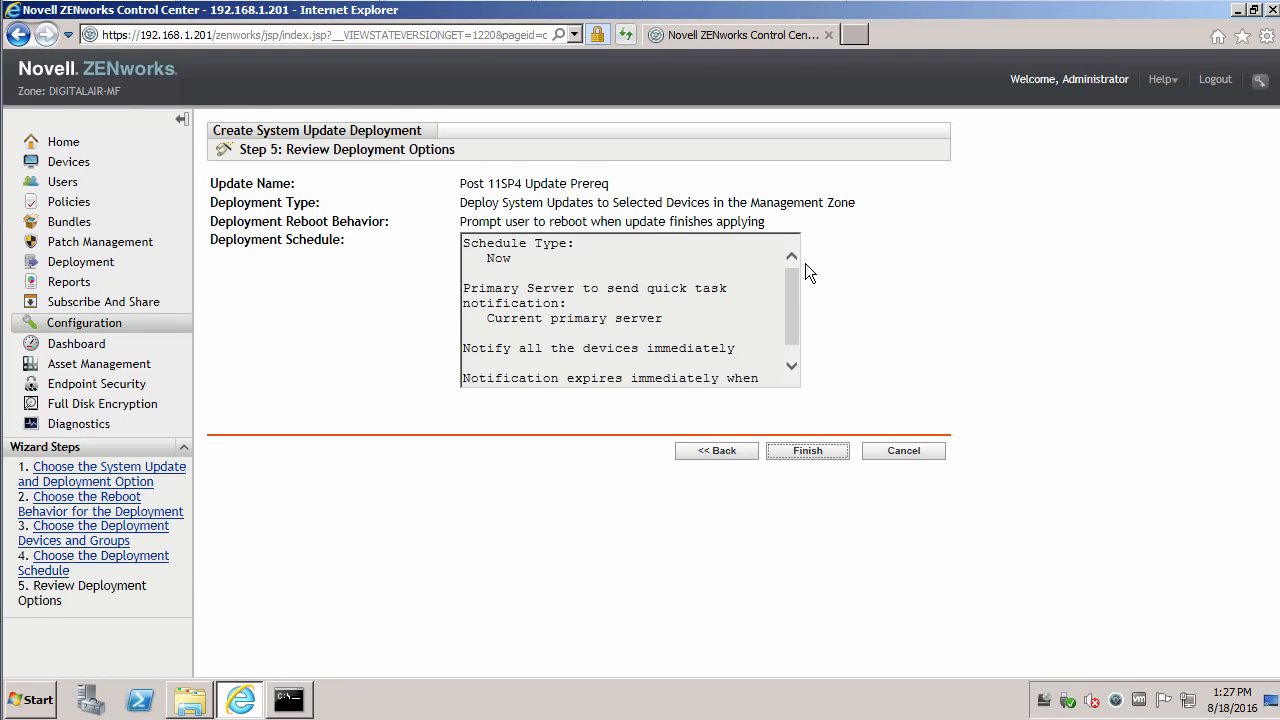
click(790, 452)
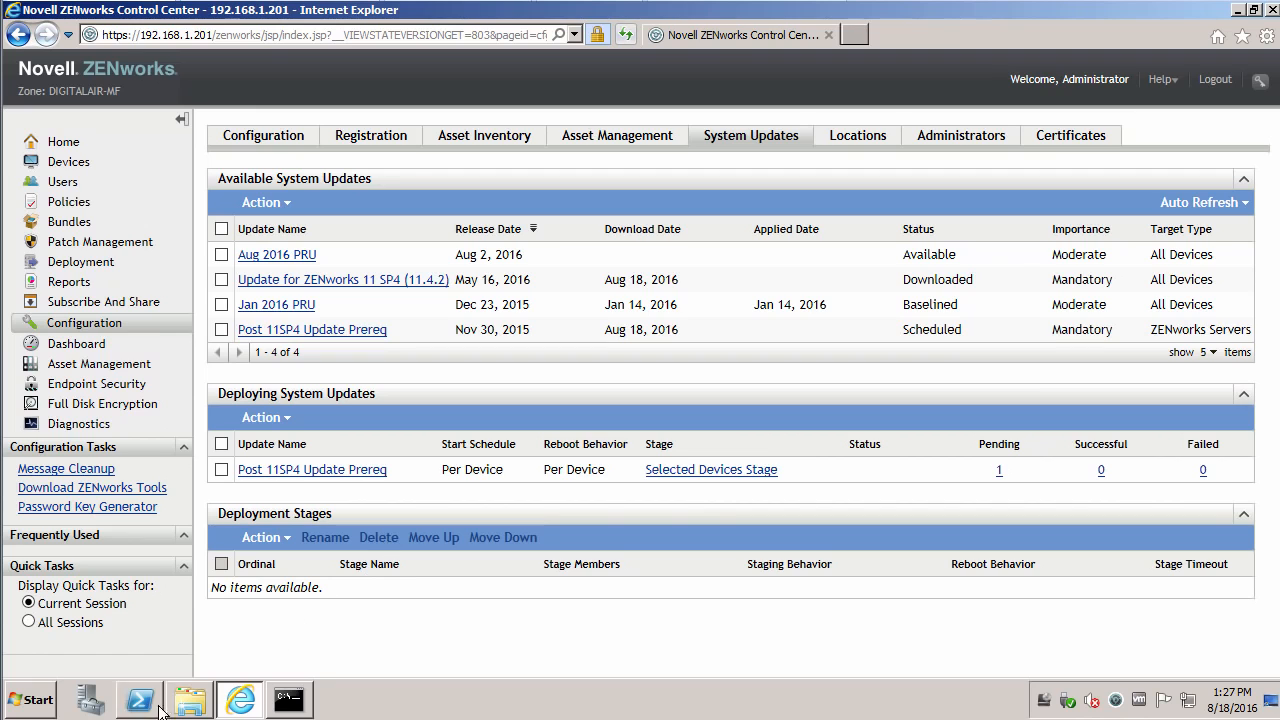
- Open loader-messages.log from C:\Program Files (x86)\Novell\ZENworks\logs in Windows Explorer
click(205, 708)
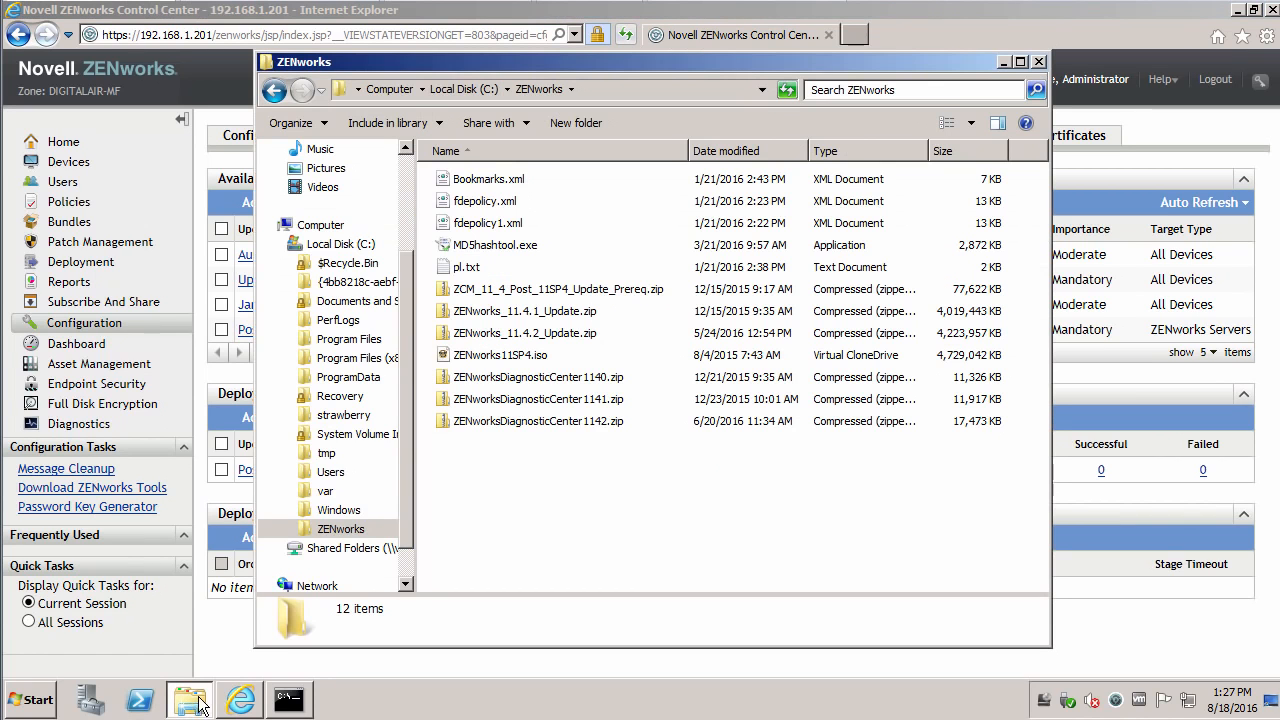
click(352, 358)
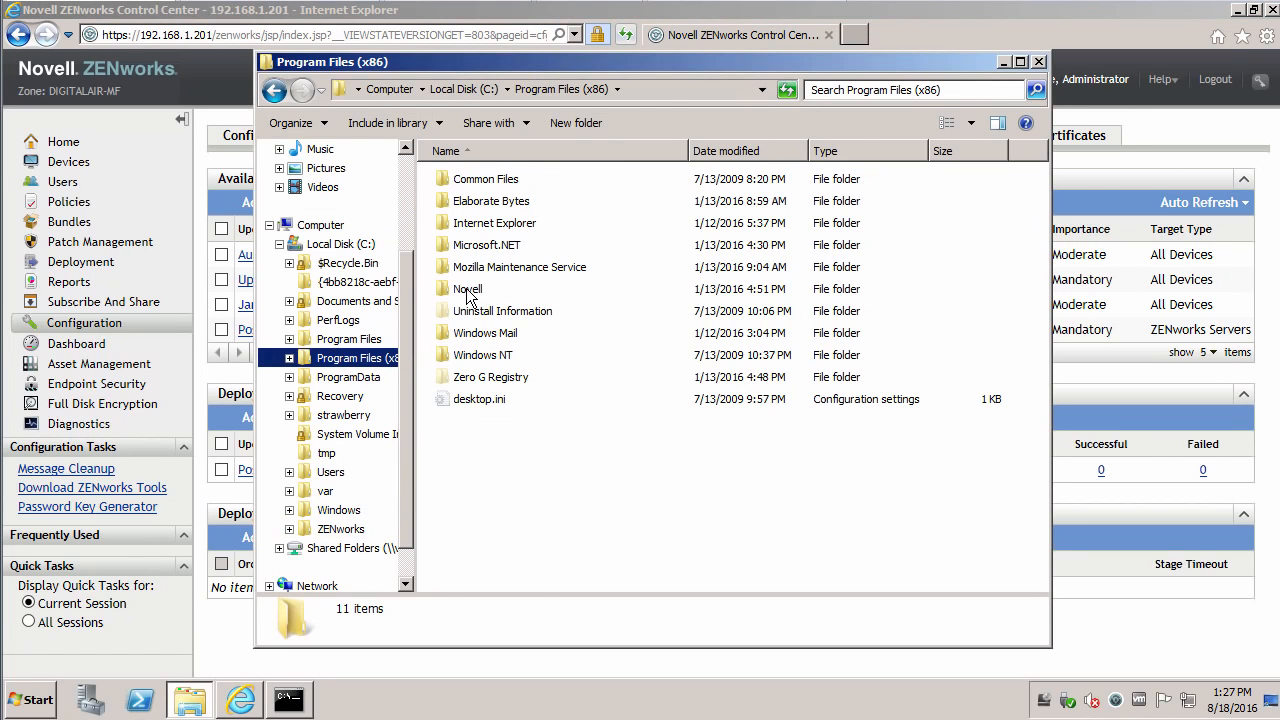
double_click(466, 288)
double_click(472, 203)
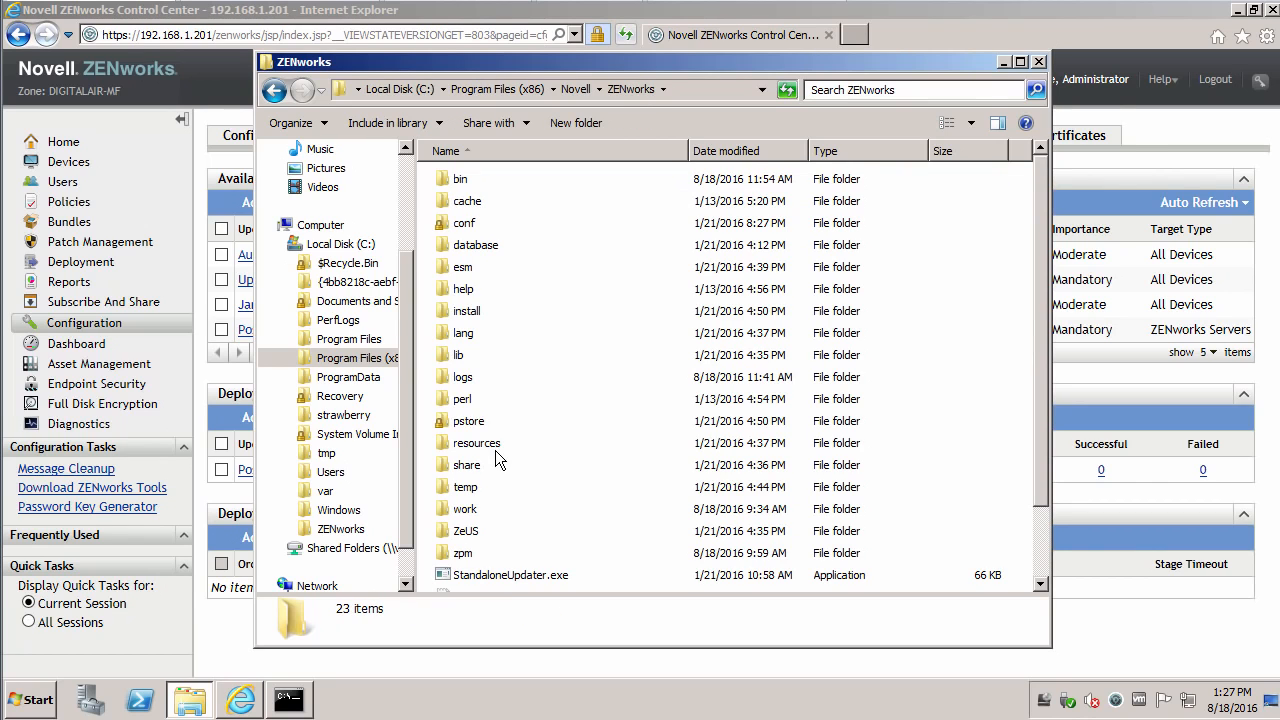
double_click(466, 380)
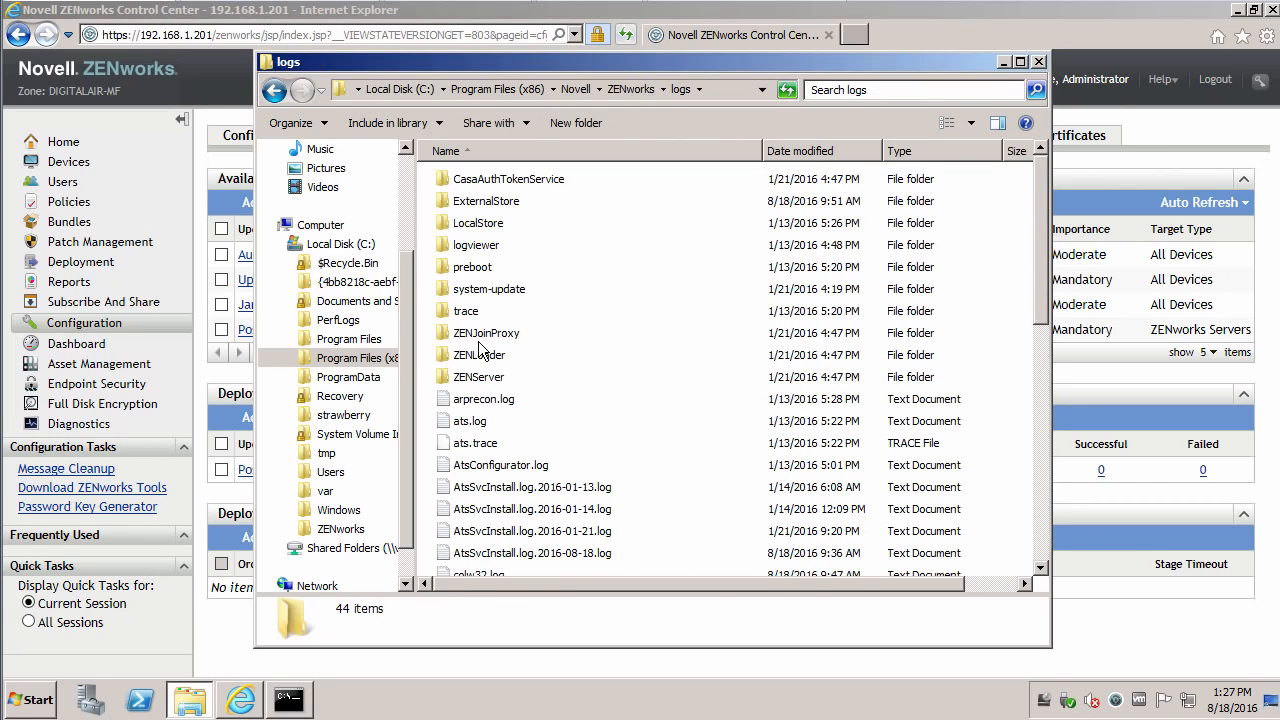
text(loa)
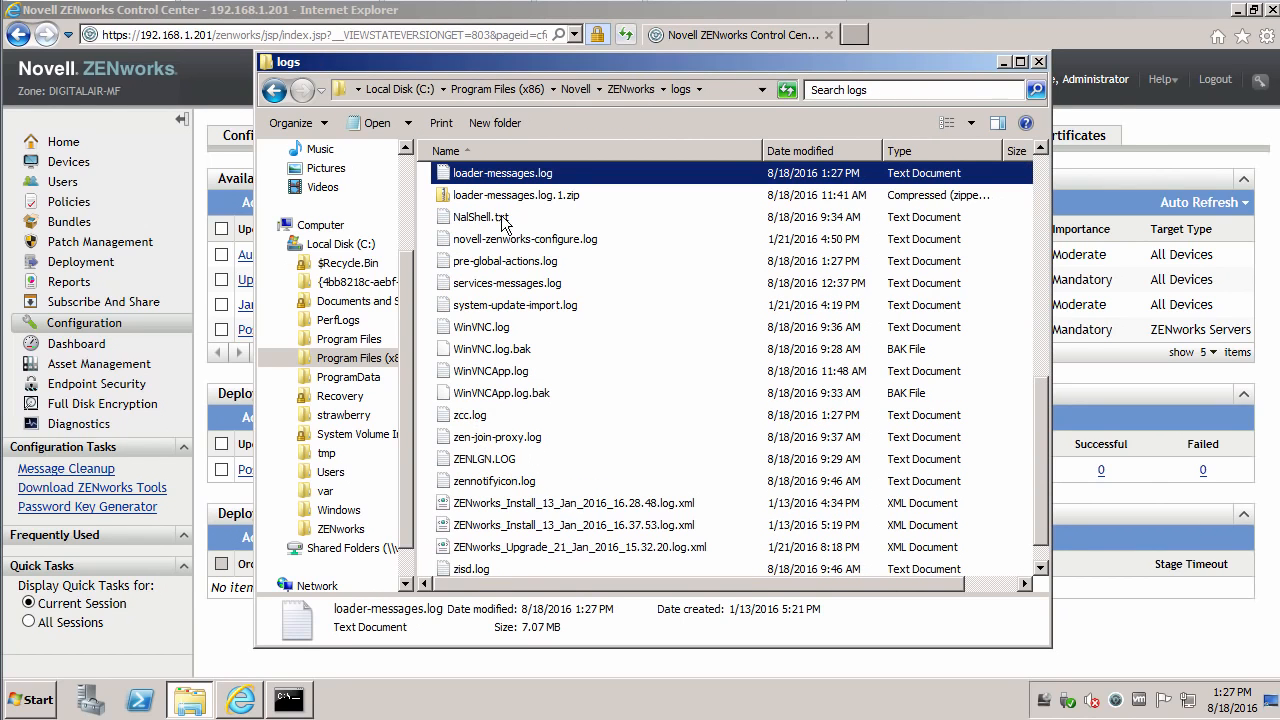
double_click(500, 178)
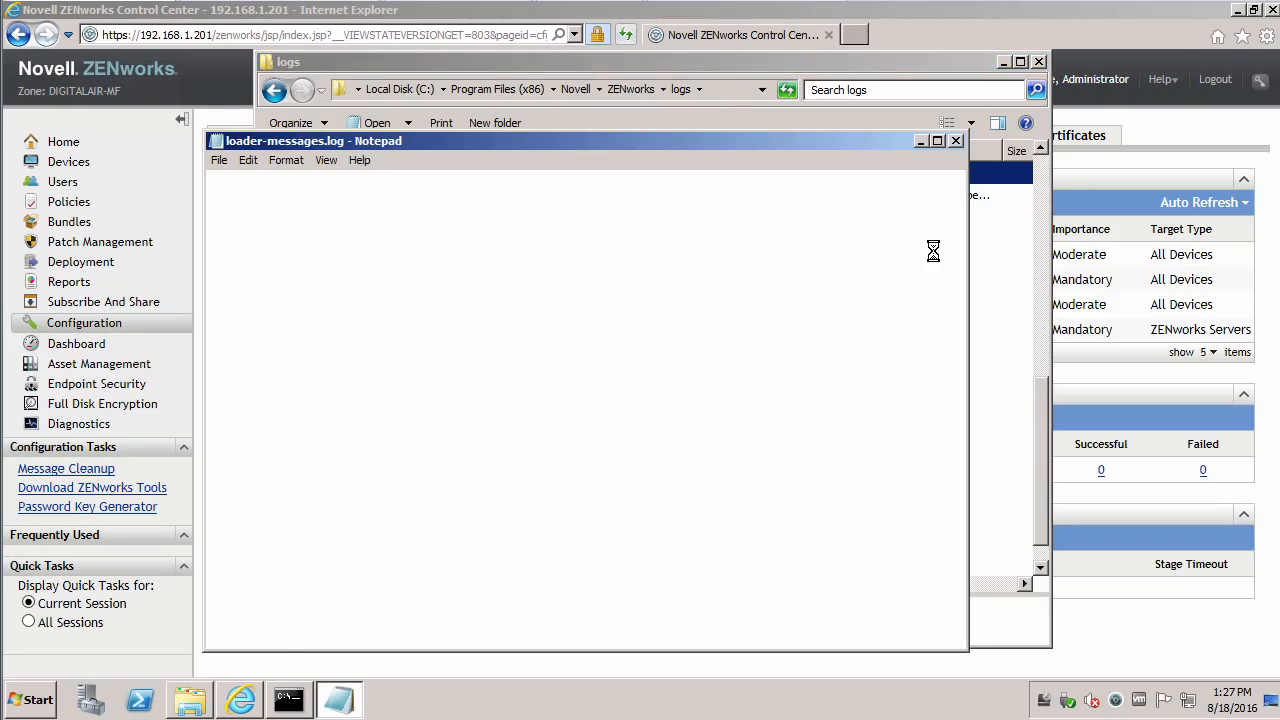
- Examine the latest SystemUpdateModule entries in loader-messages.log for the update's ID and status, and close the log
drag(951, 195, 948, 640)
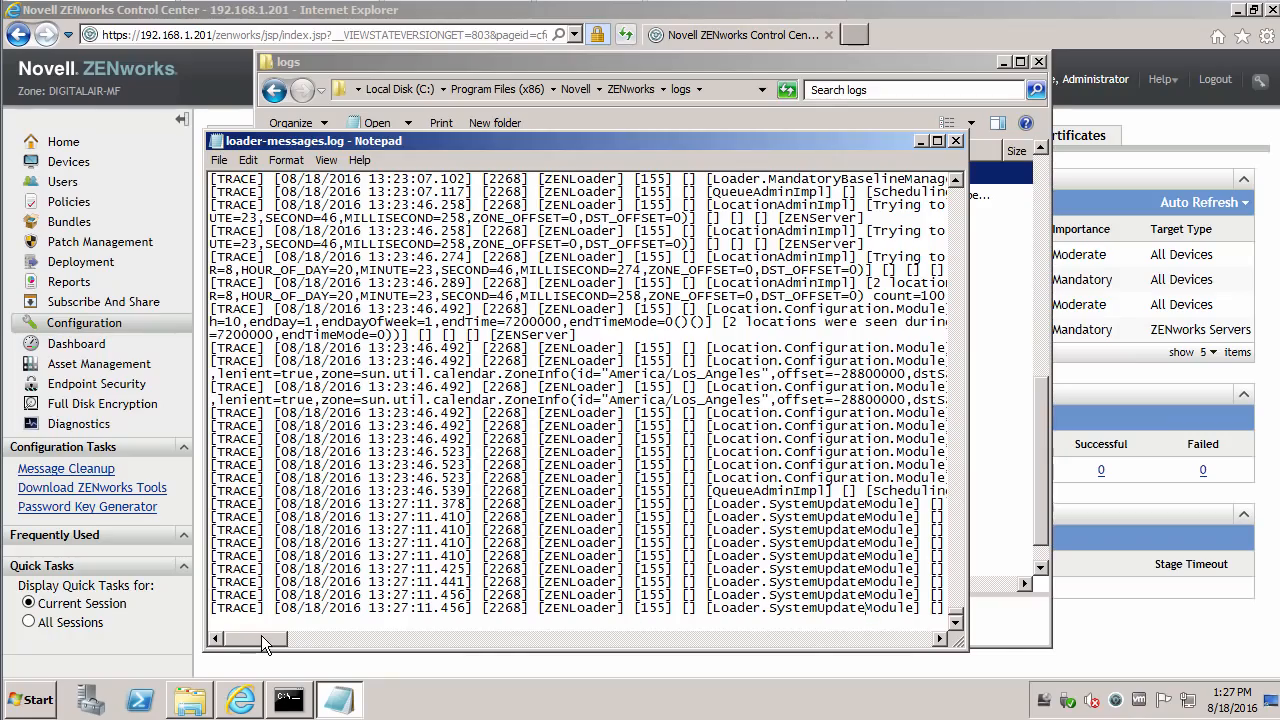
drag(261, 635, 332, 639)
drag(338, 556, 403, 556)
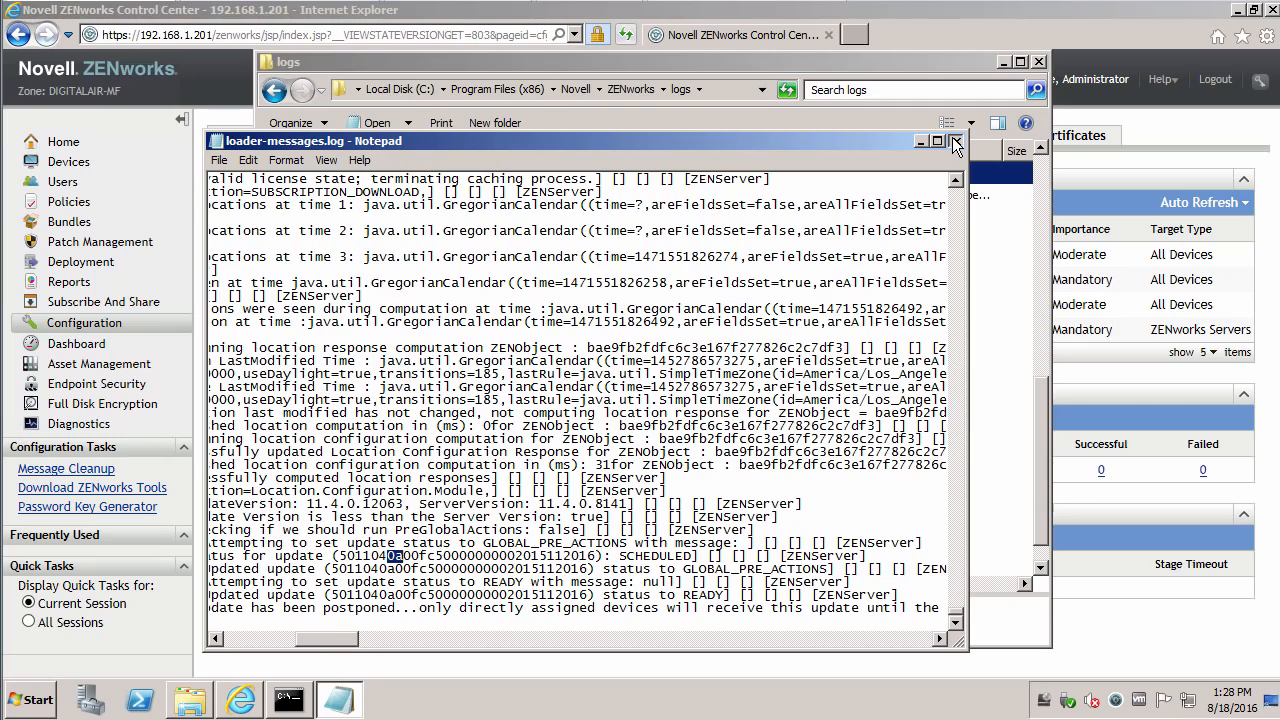
click(955, 142)
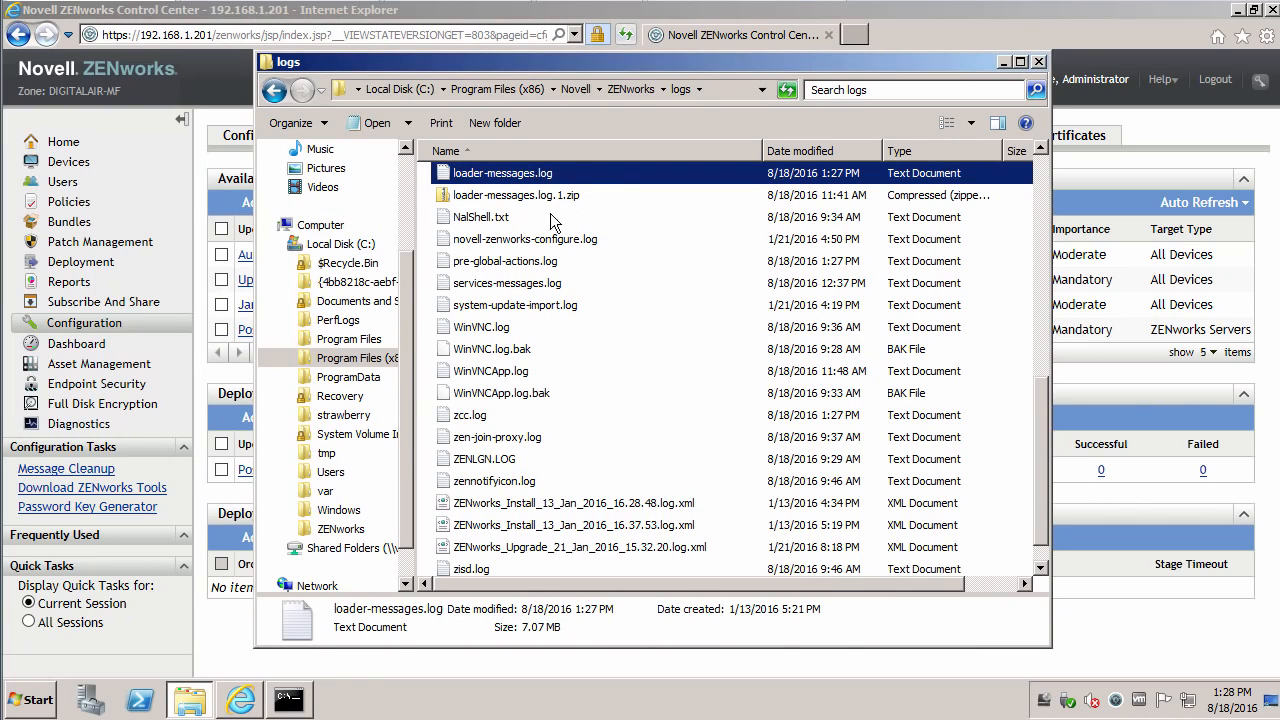
- Open the system-update folder within the ZENworks logs folder to view the per-update log folders
click(624, 89)
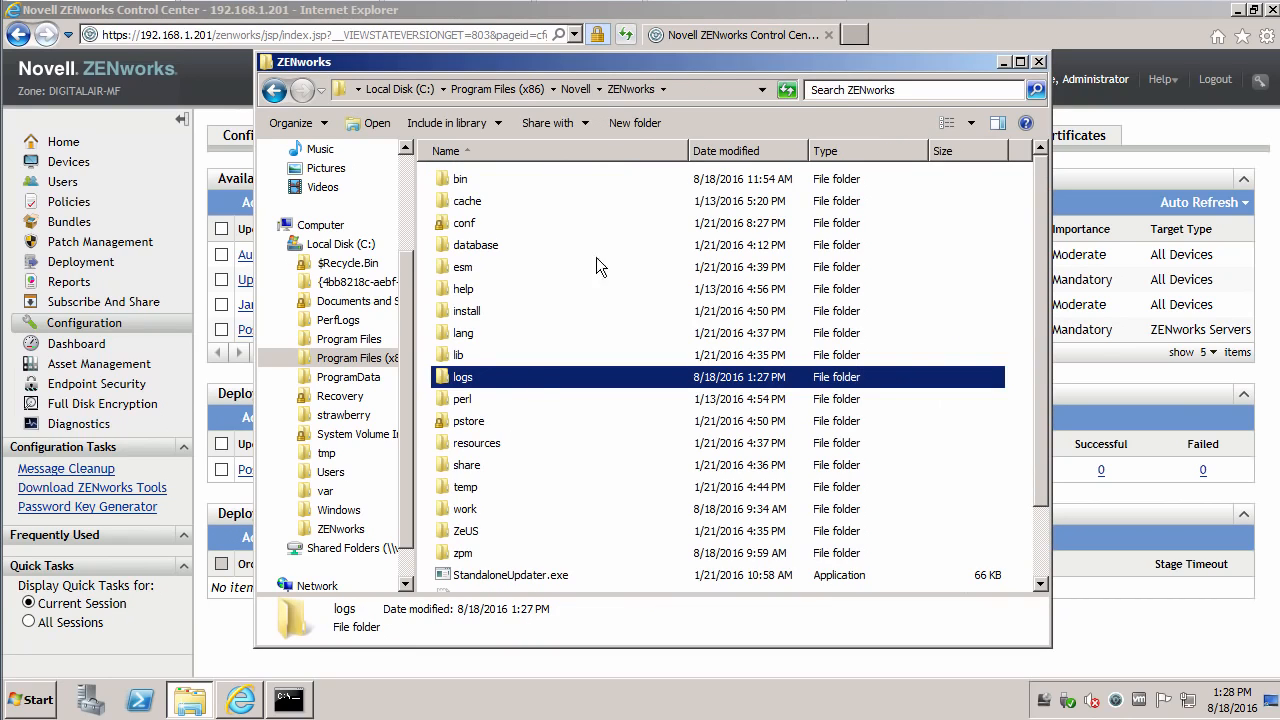
double_click(452, 385)
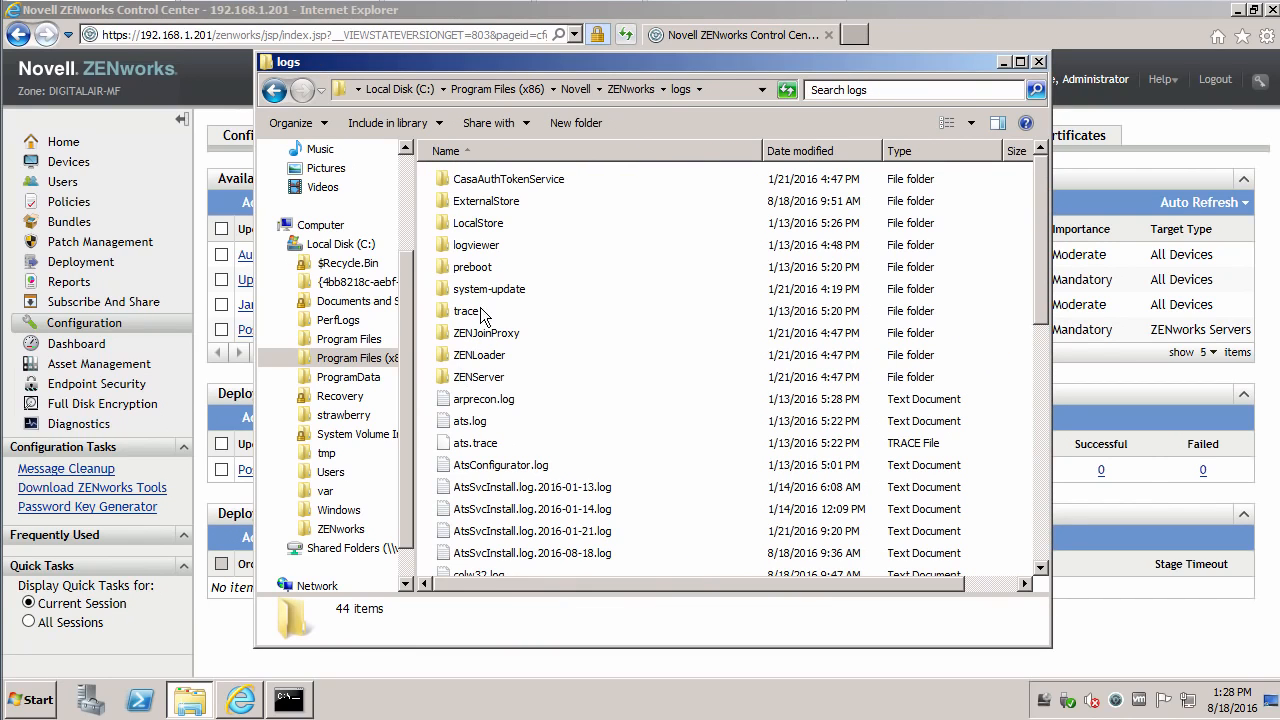
double_click(441, 289)
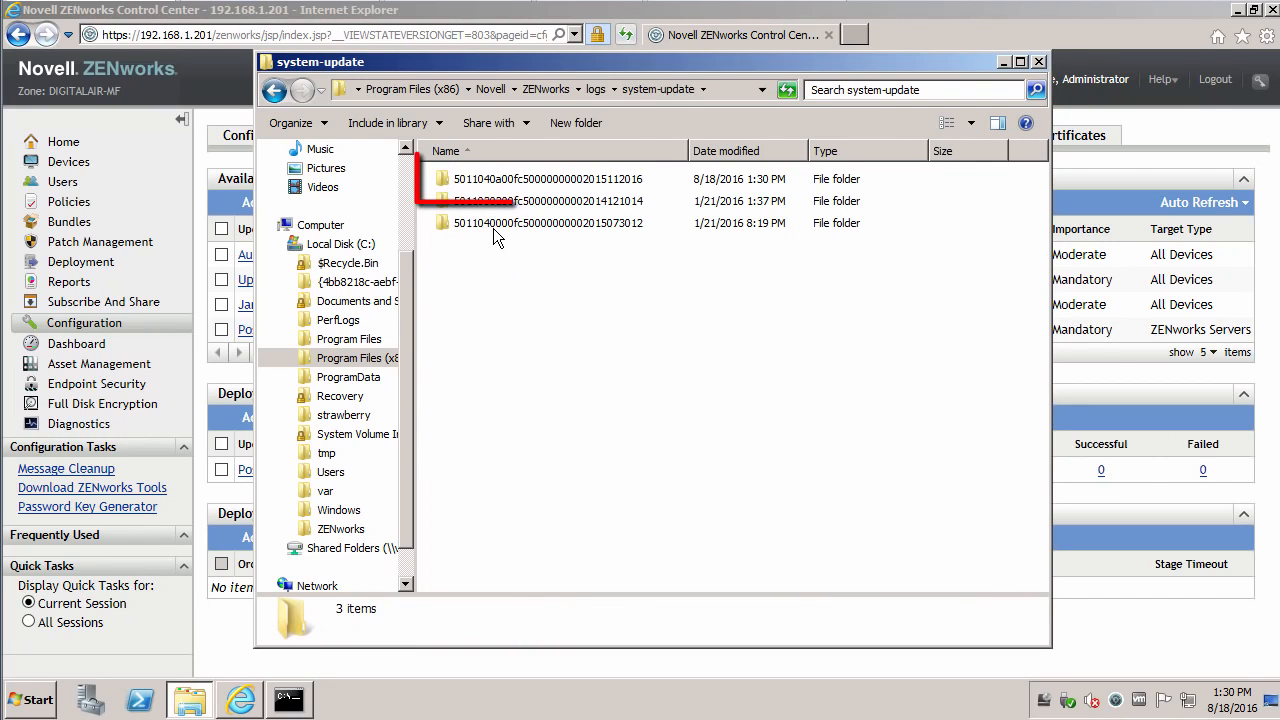
click(490, 184)
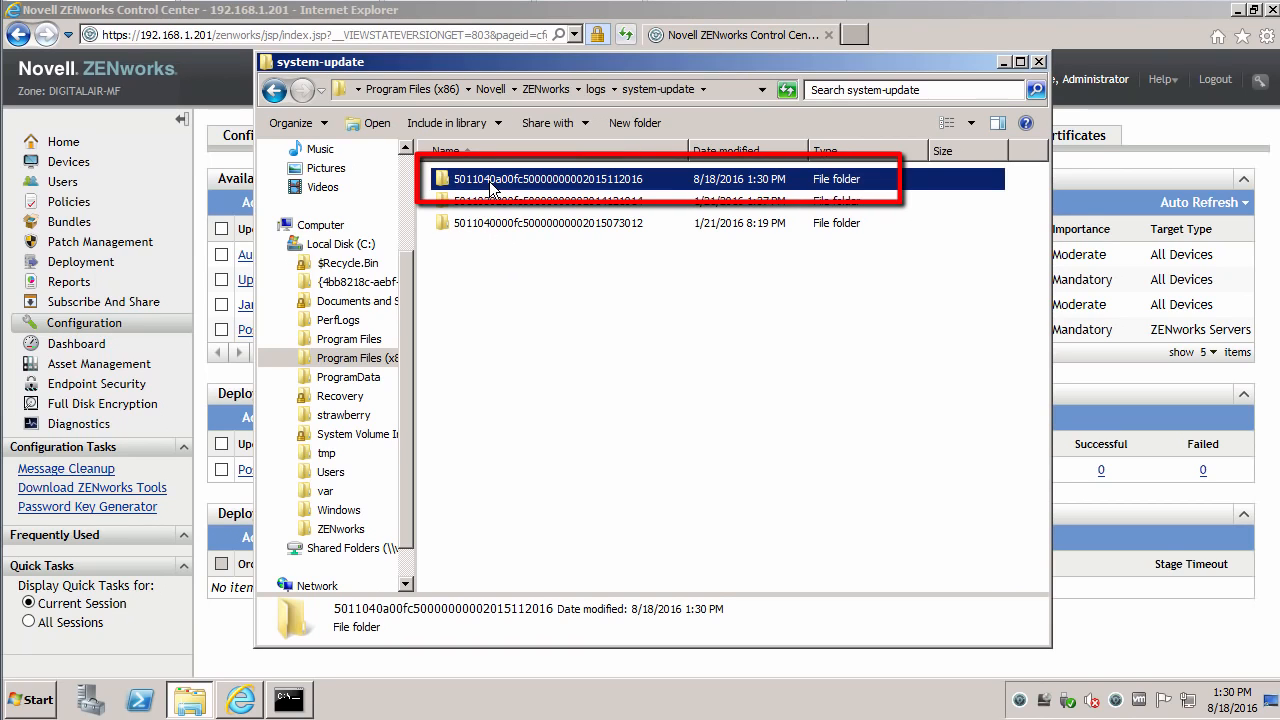
double_click(503, 184)
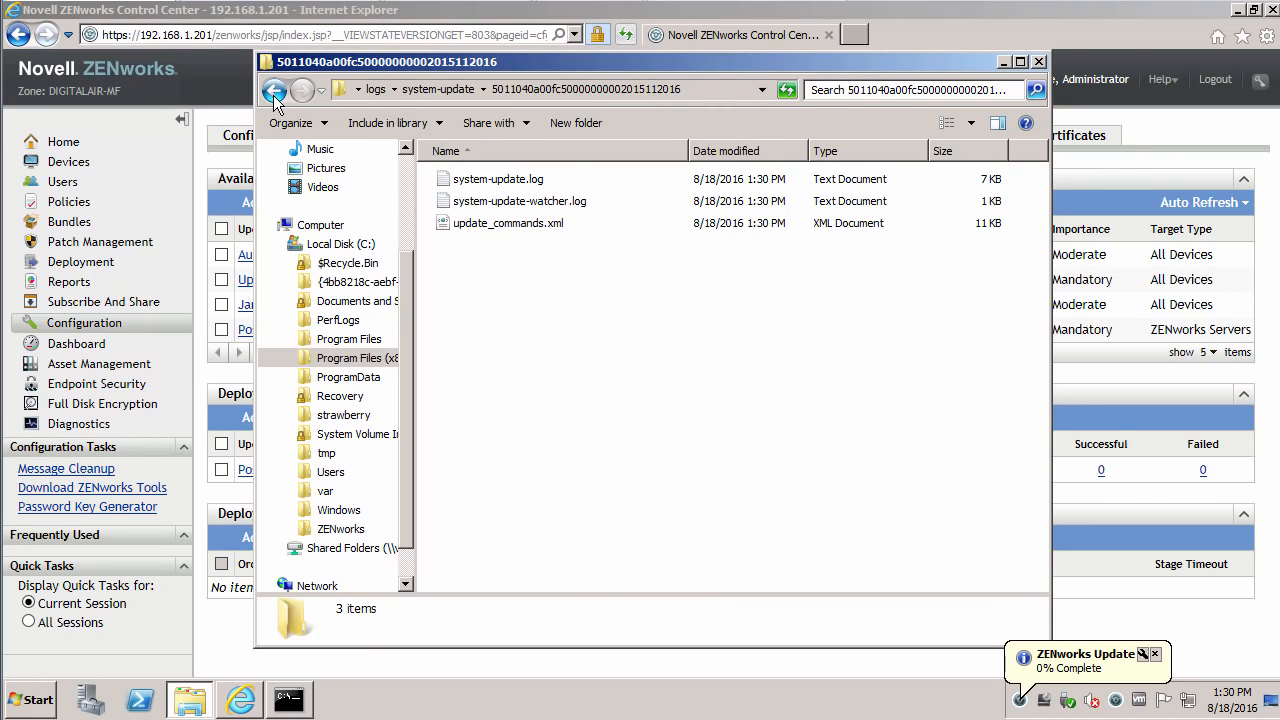
click(430, 89)
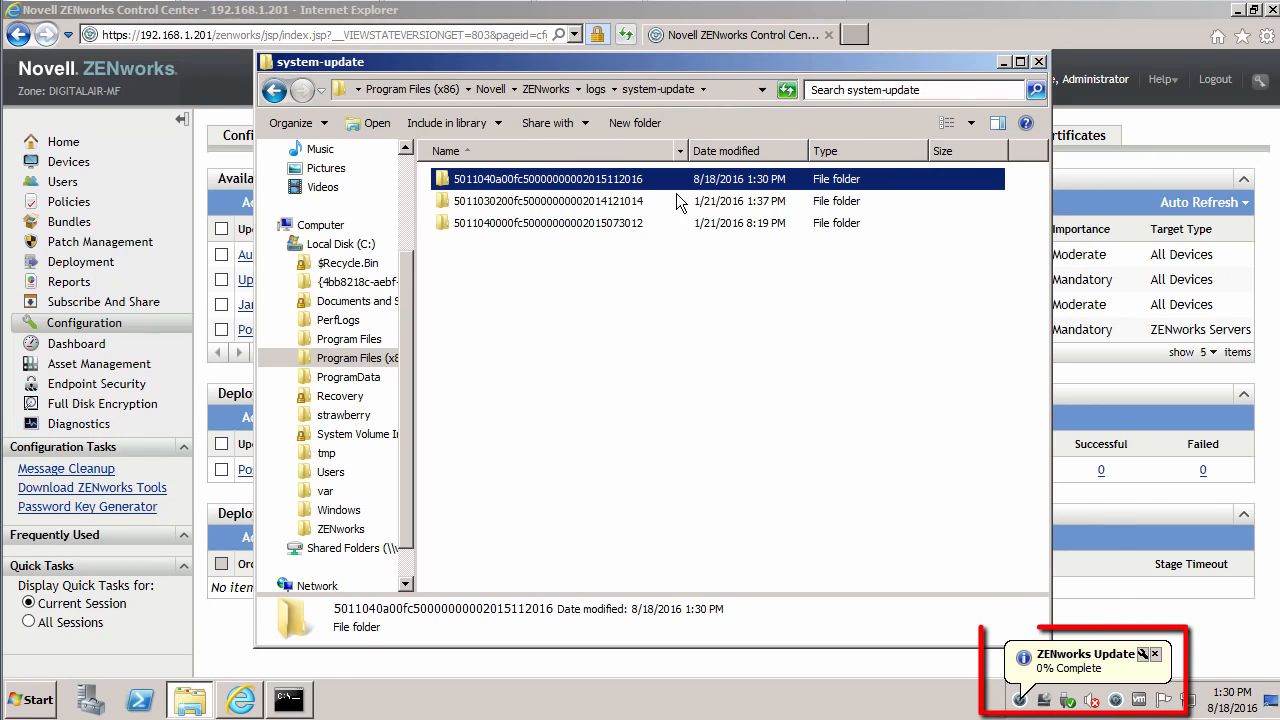
- Show the status of the running ZENworks Update from its notification icon
click(1024, 703)
right_click(1024, 703)
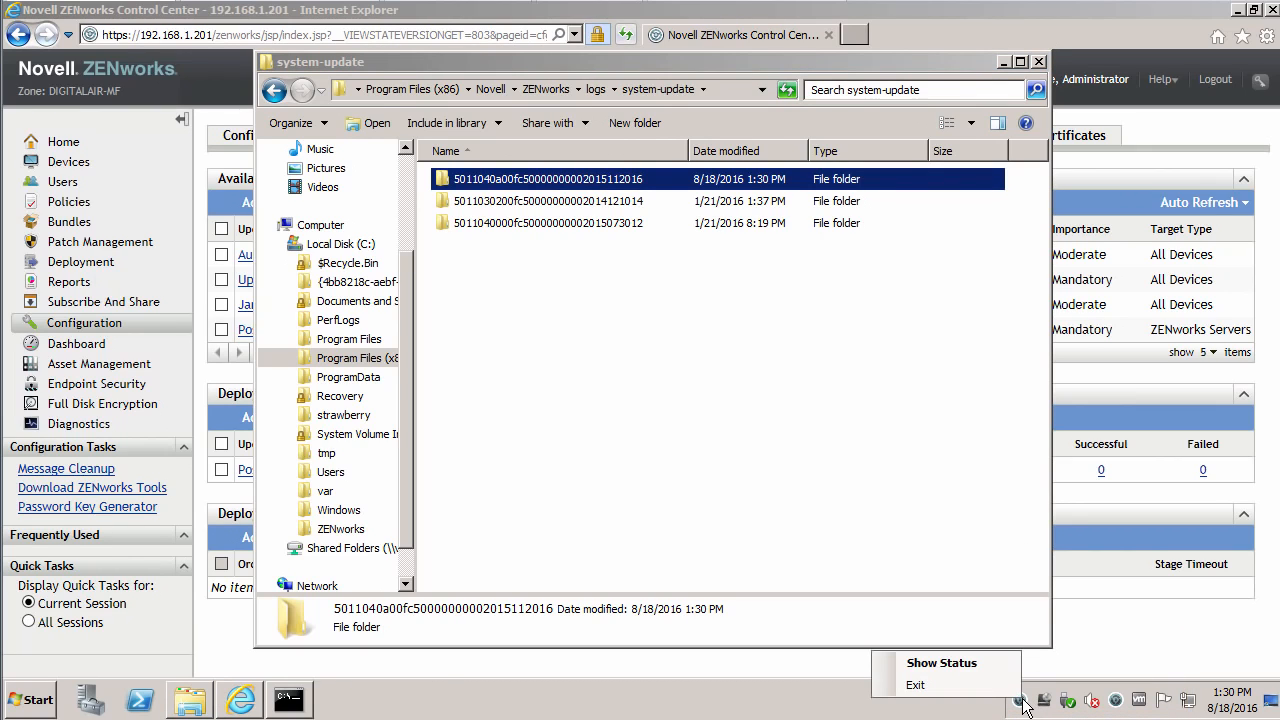
click(983, 666)
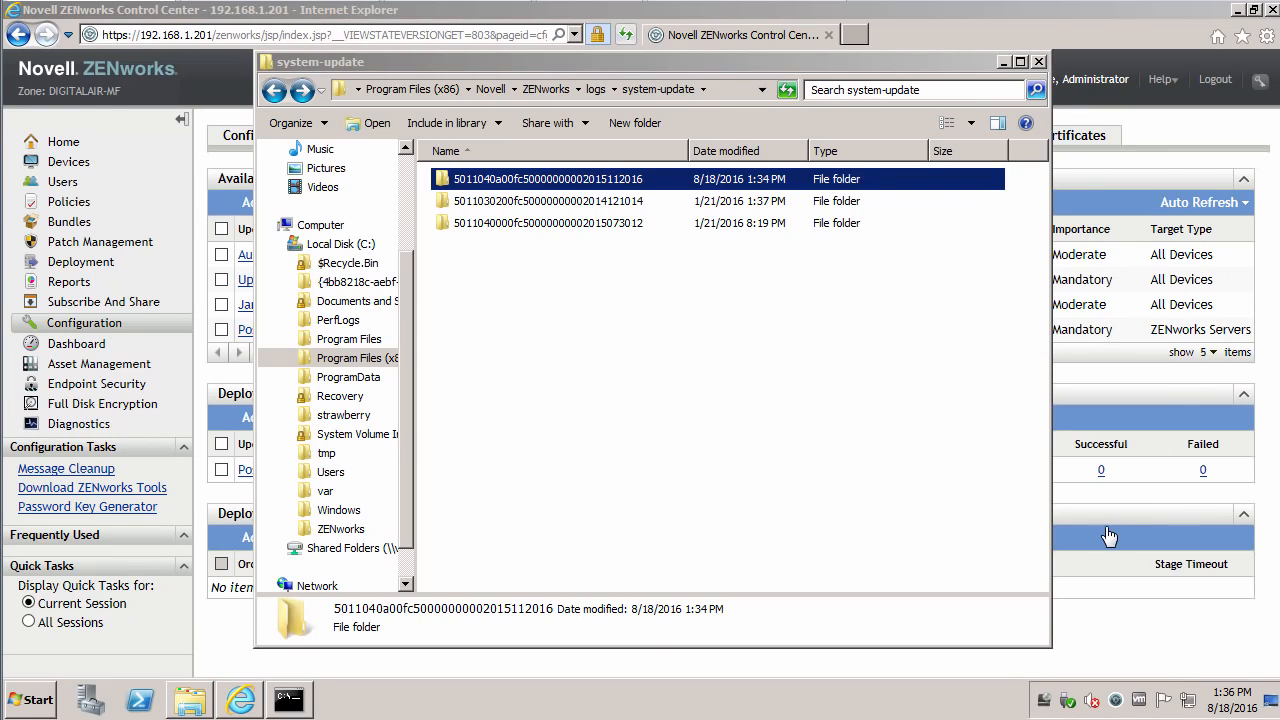
- Switch to the browser, log back in to ZENworks Control Center with the filled-in credentials, and open the System Updates configuration page
click(1101, 508)
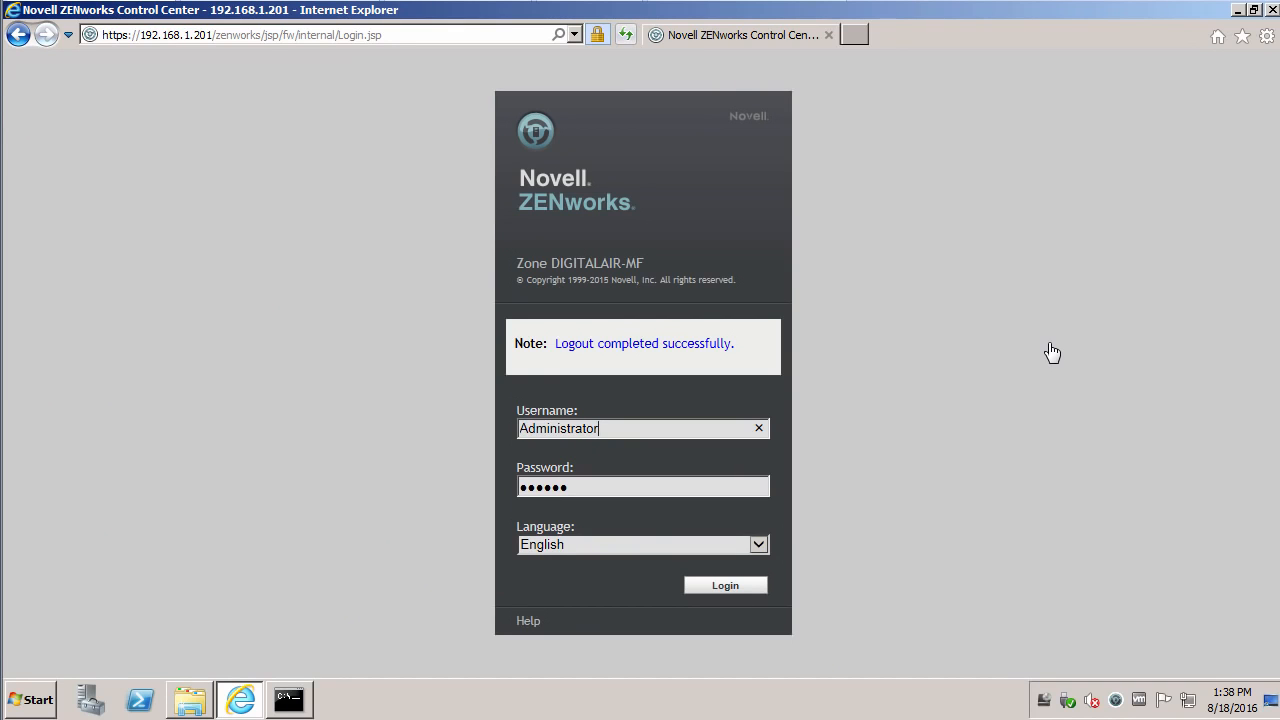
click(722, 590)
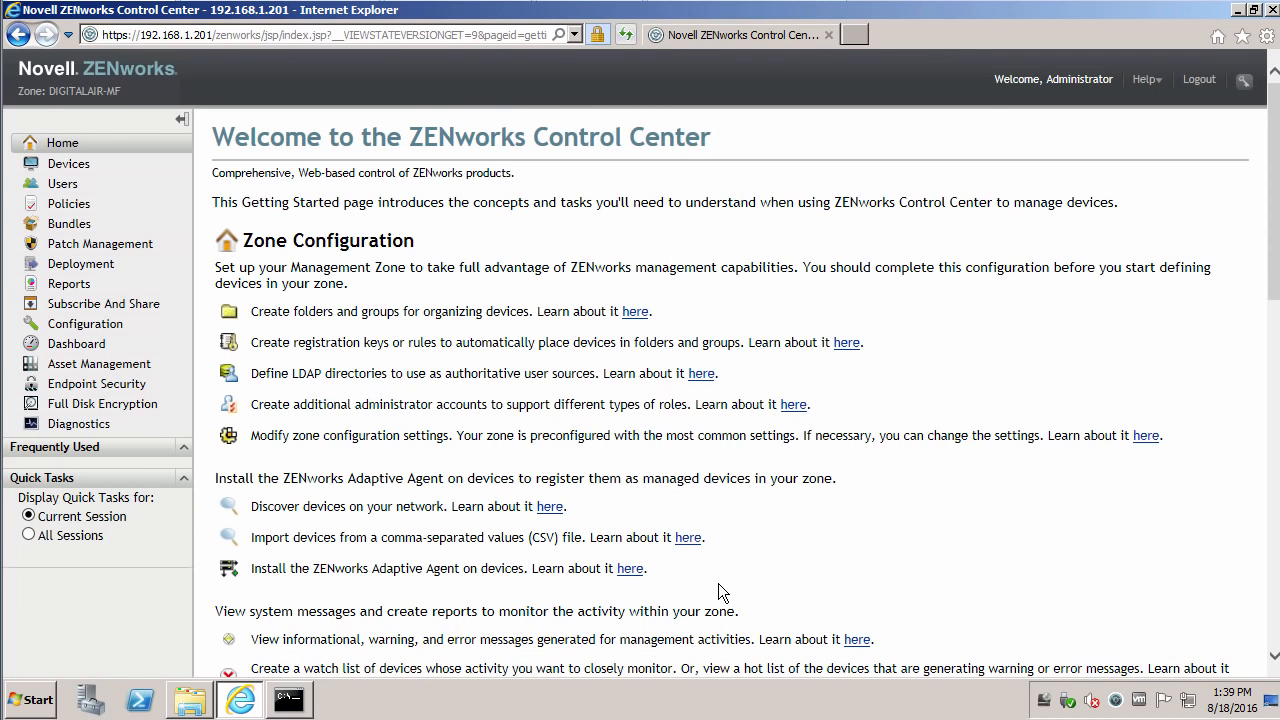
click(77, 329)
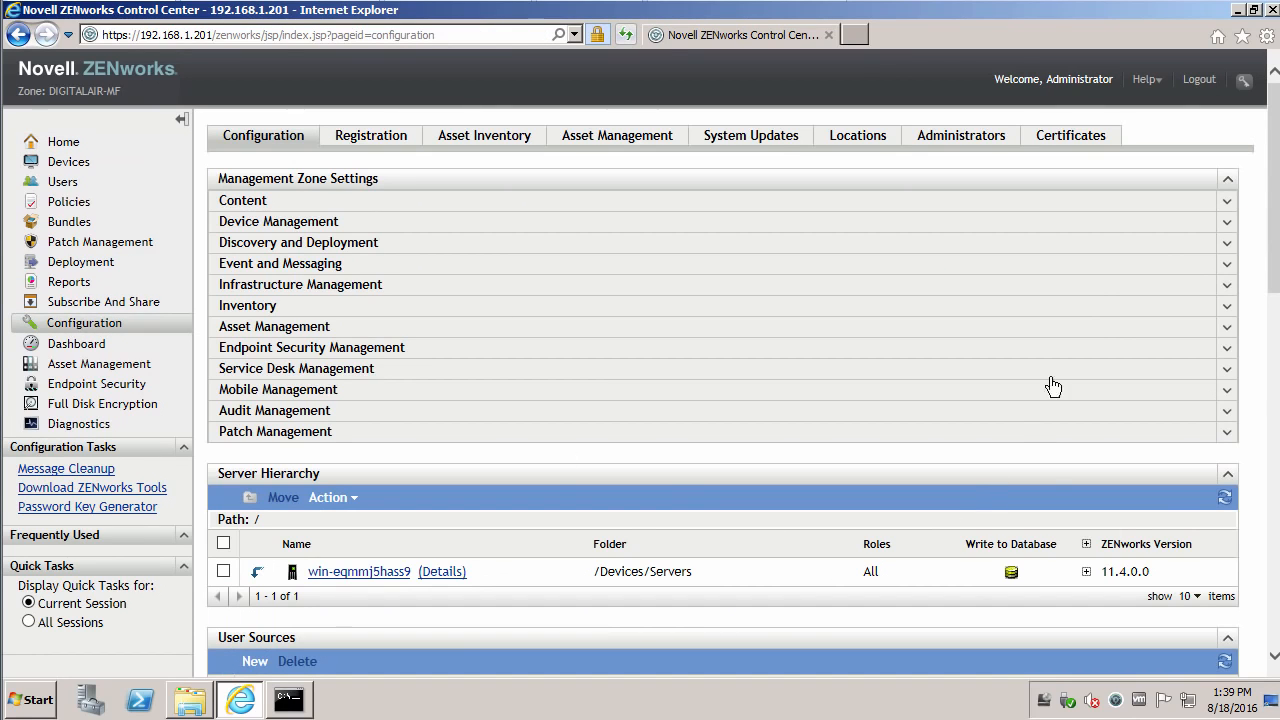
click(772, 152)
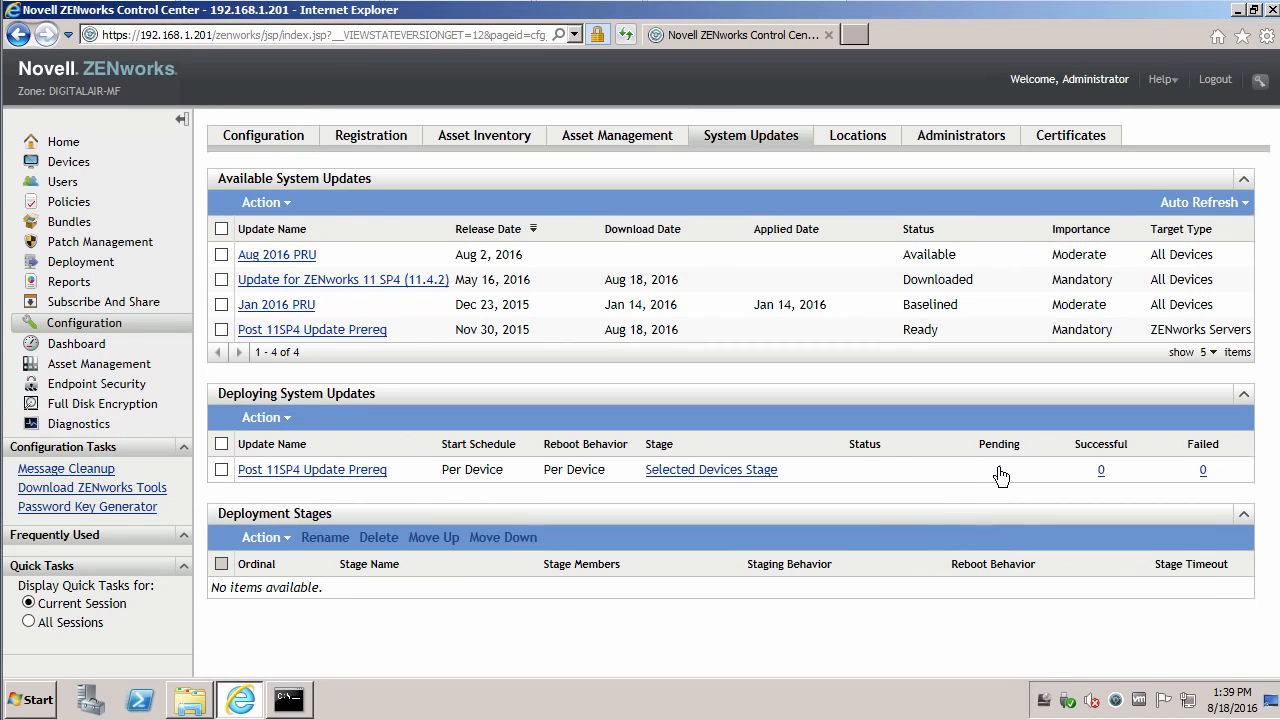
- Check the package rebuilding progress of the pending device for the Post 11SP4 Update Prereq, and return to the System Update Overview
click(1001, 475)
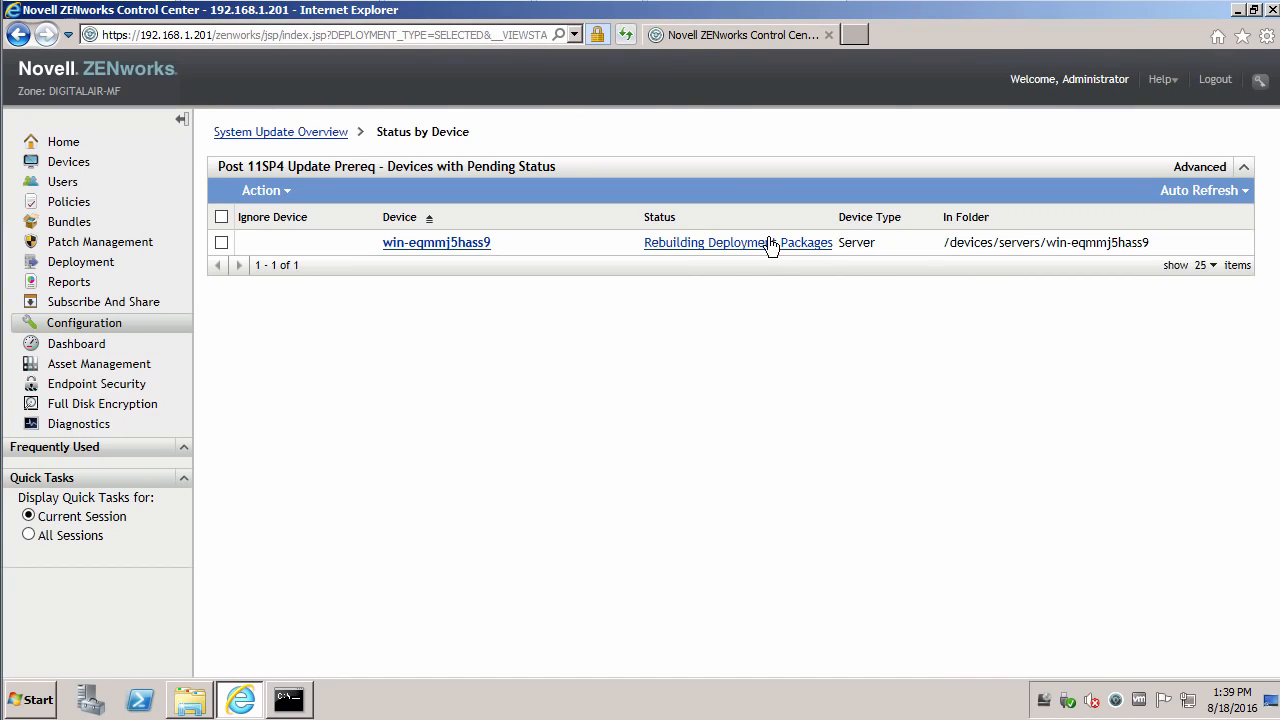
mouse_move(738, 248)
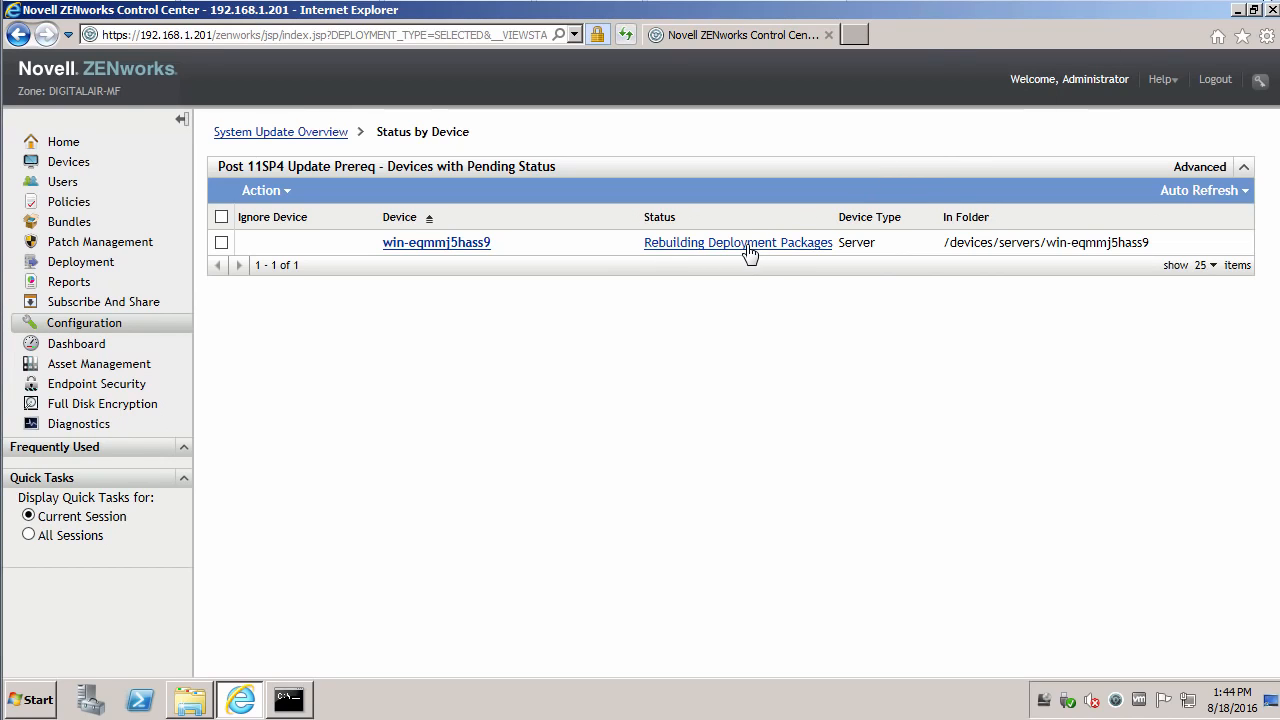
mouse_move(749, 252)
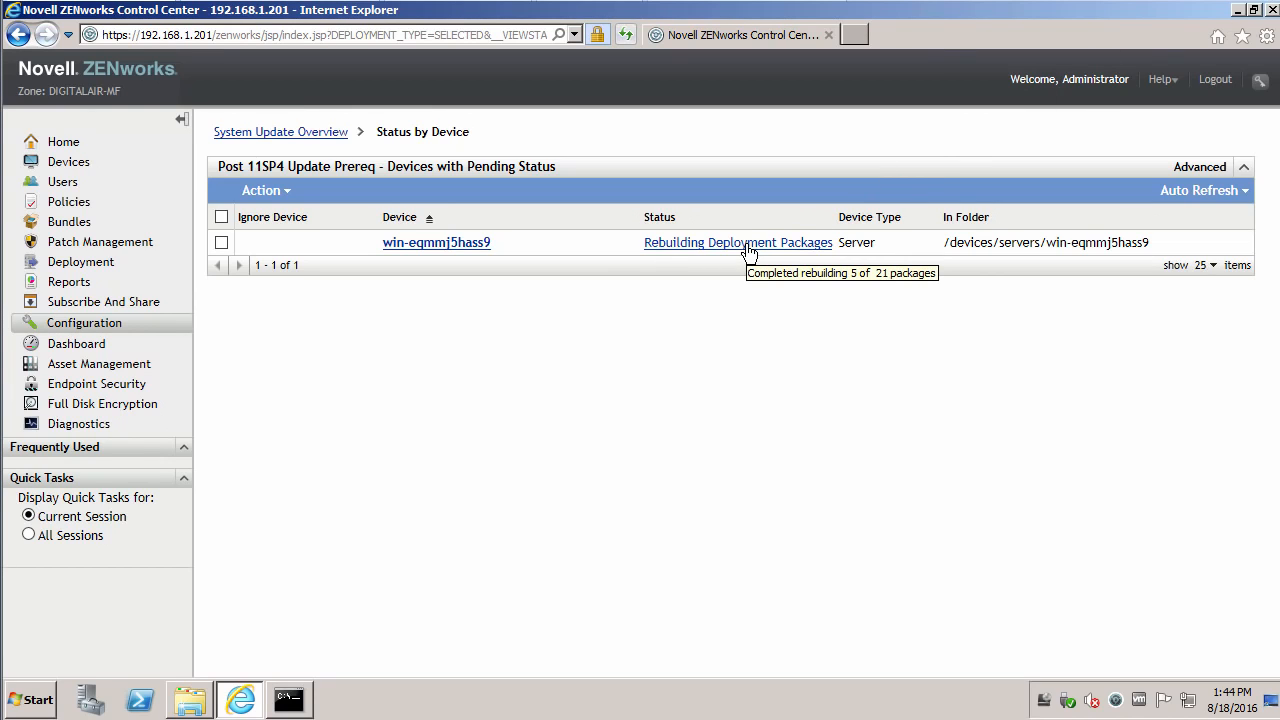
click(288, 133)
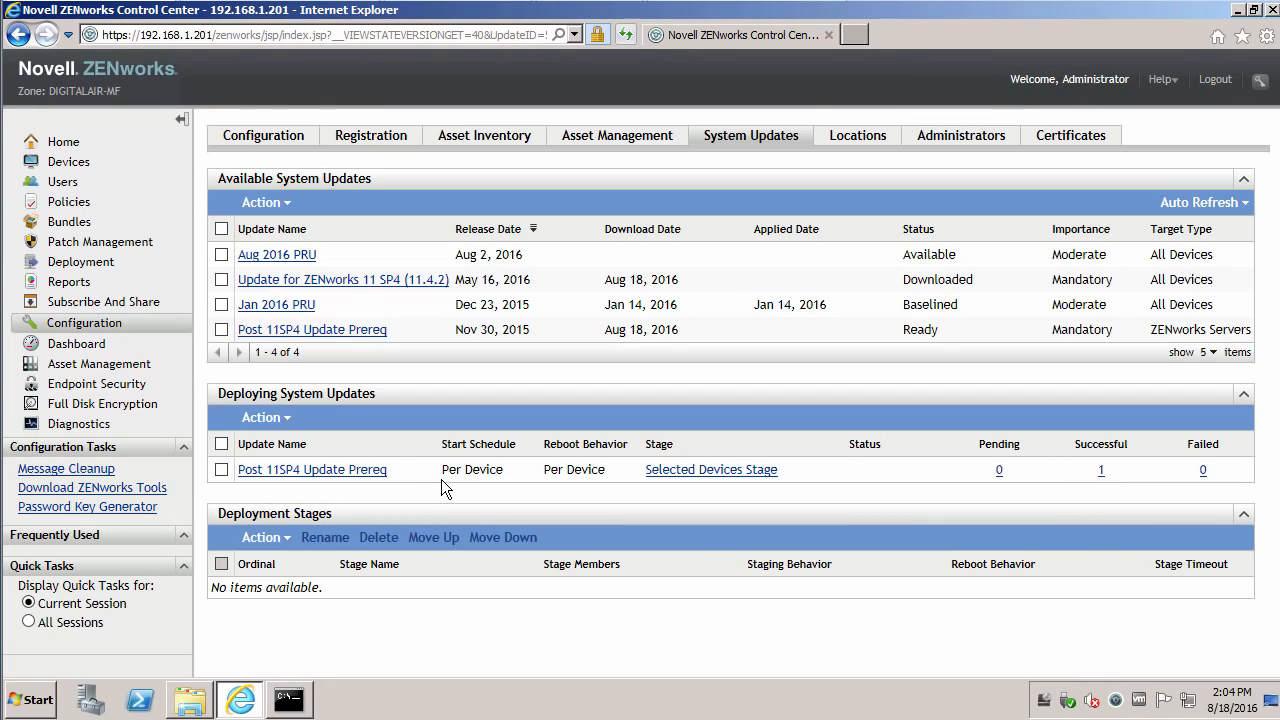
- Authorize the Update for ZENworks 11 SP4 (11.4.2) in the available system updates
click(222, 280)
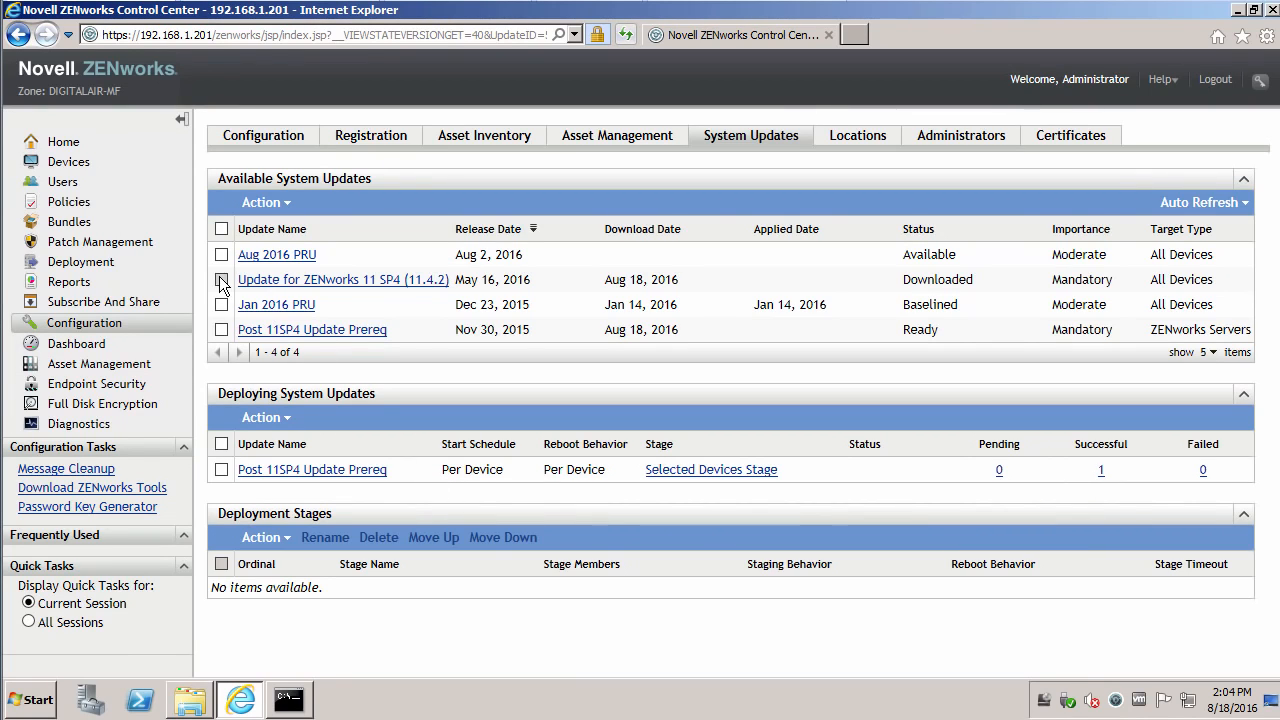
click(285, 207)
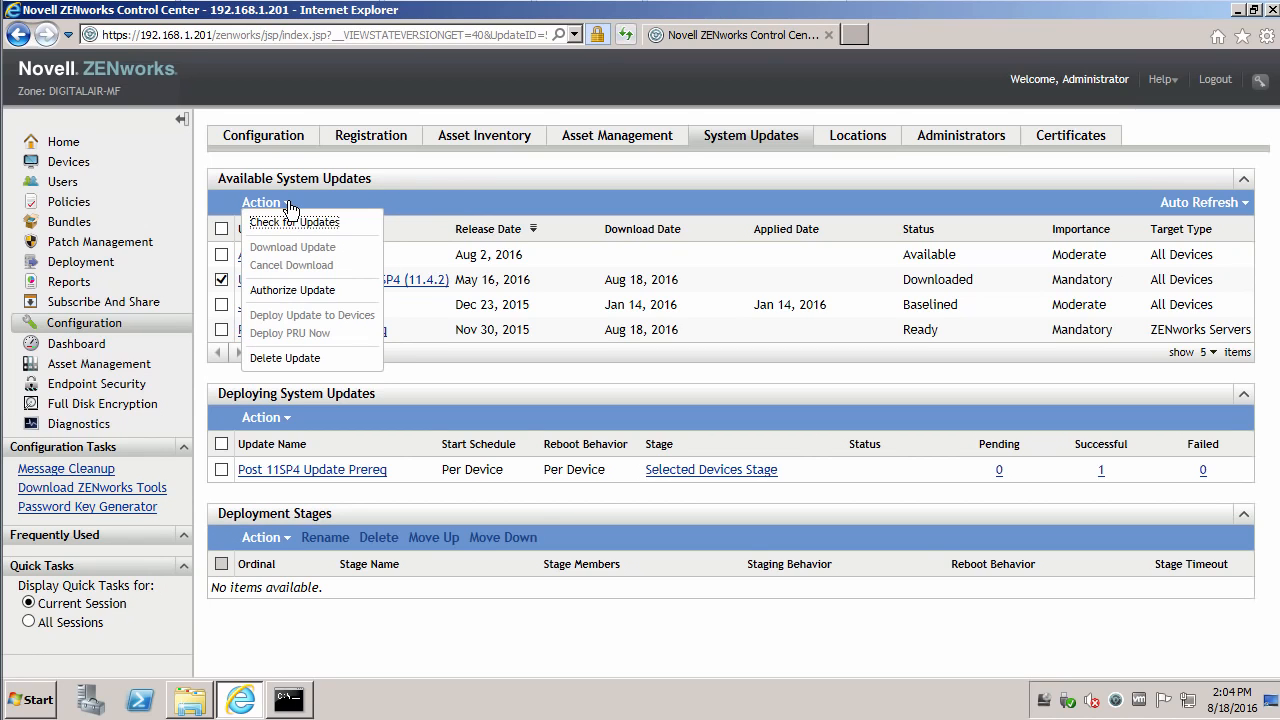
click(290, 290)
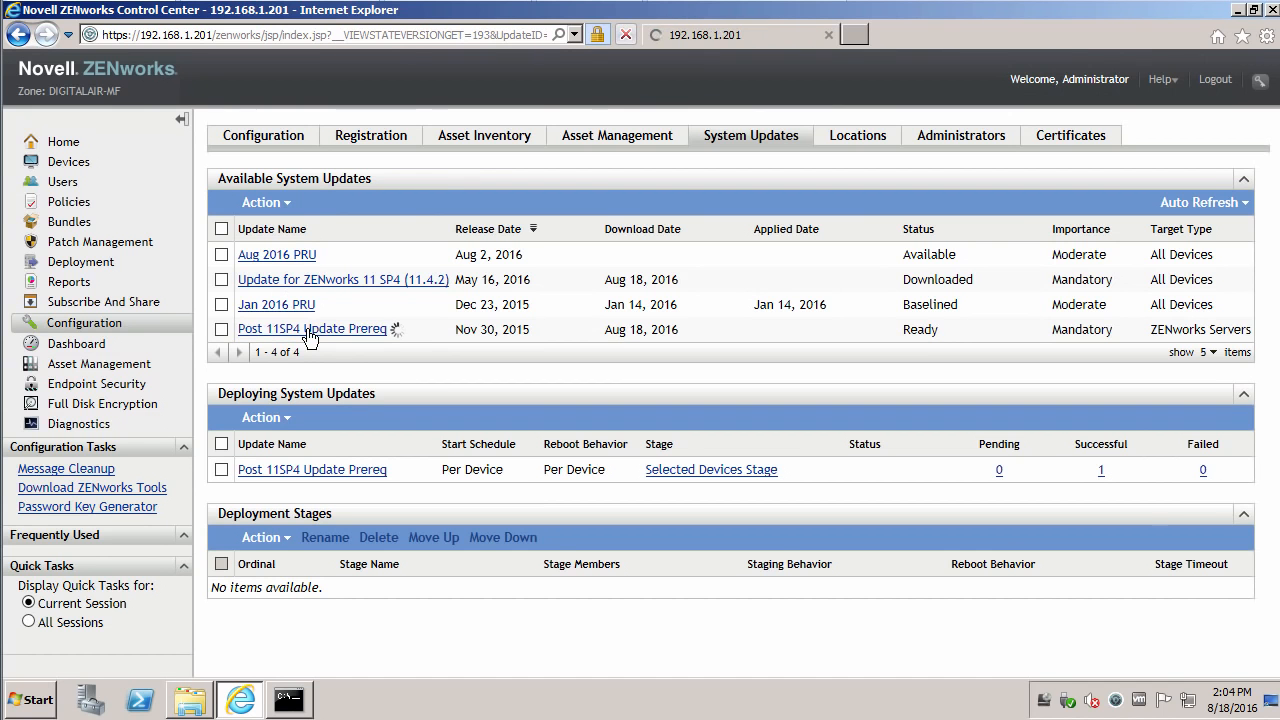
- Check the content replication status in the Post 11SP4 Update Prereq's release details, and return to the System Update Overview
click(311, 329)
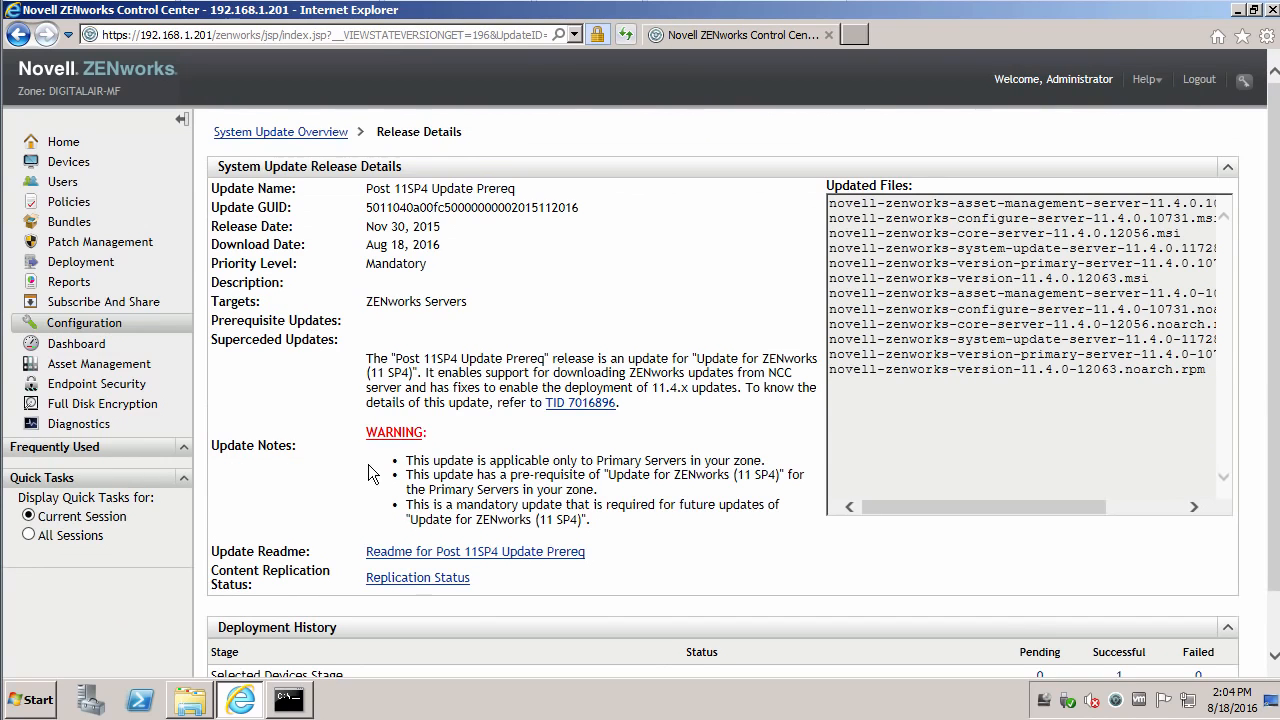
click(408, 578)
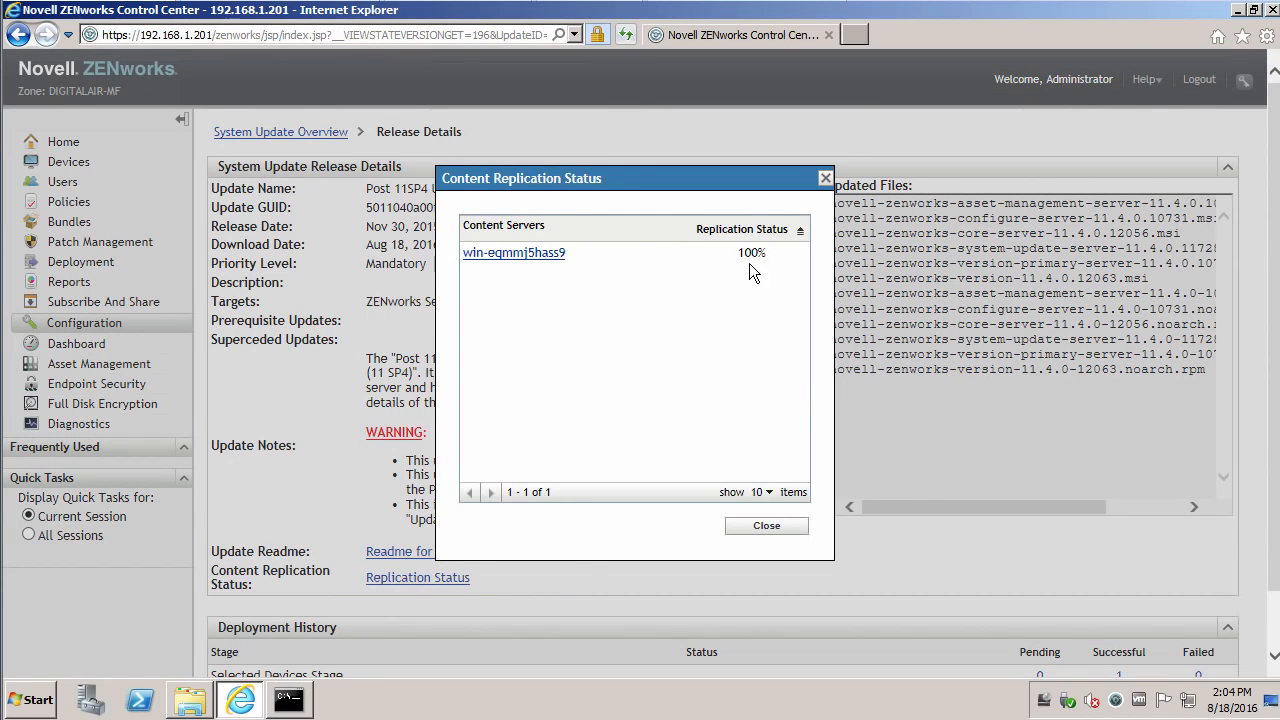
click(746, 528)
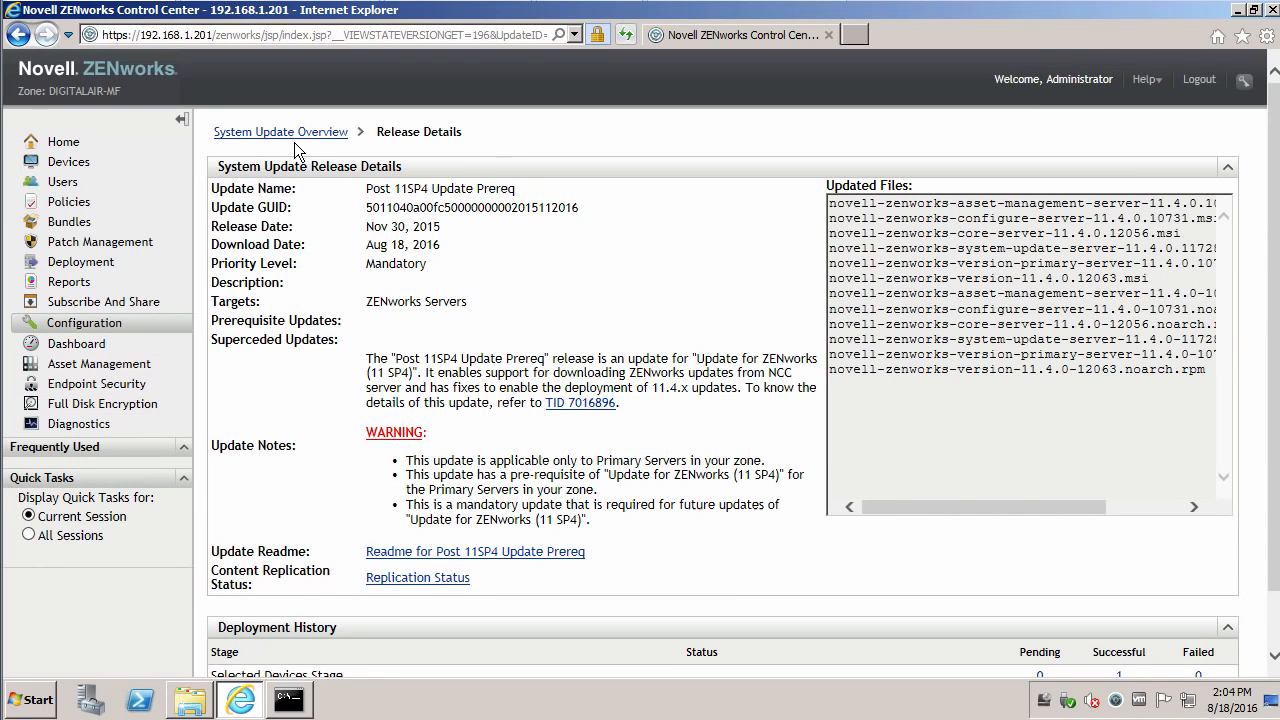
click(294, 136)
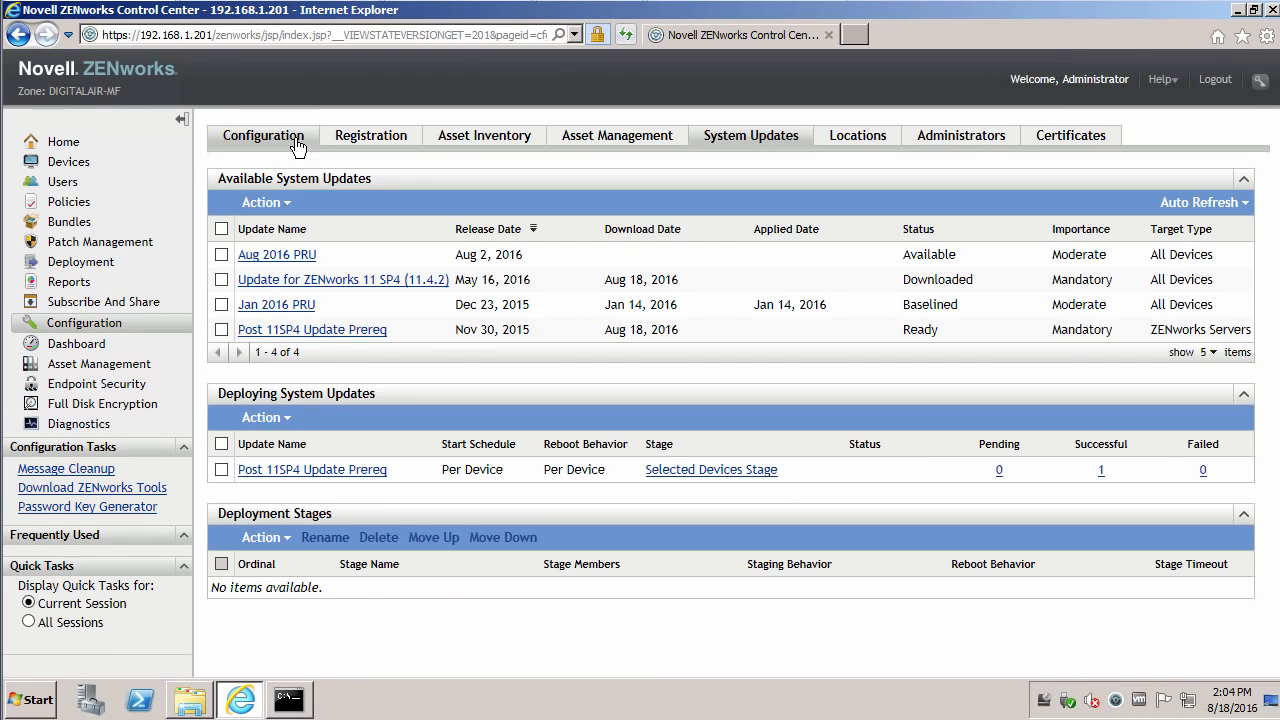
- Start deploying the Update for ZENworks 11 SP4 (11.4.2) to selected devices, with the reboot behavior set to Force device to reboot
click(221, 279)
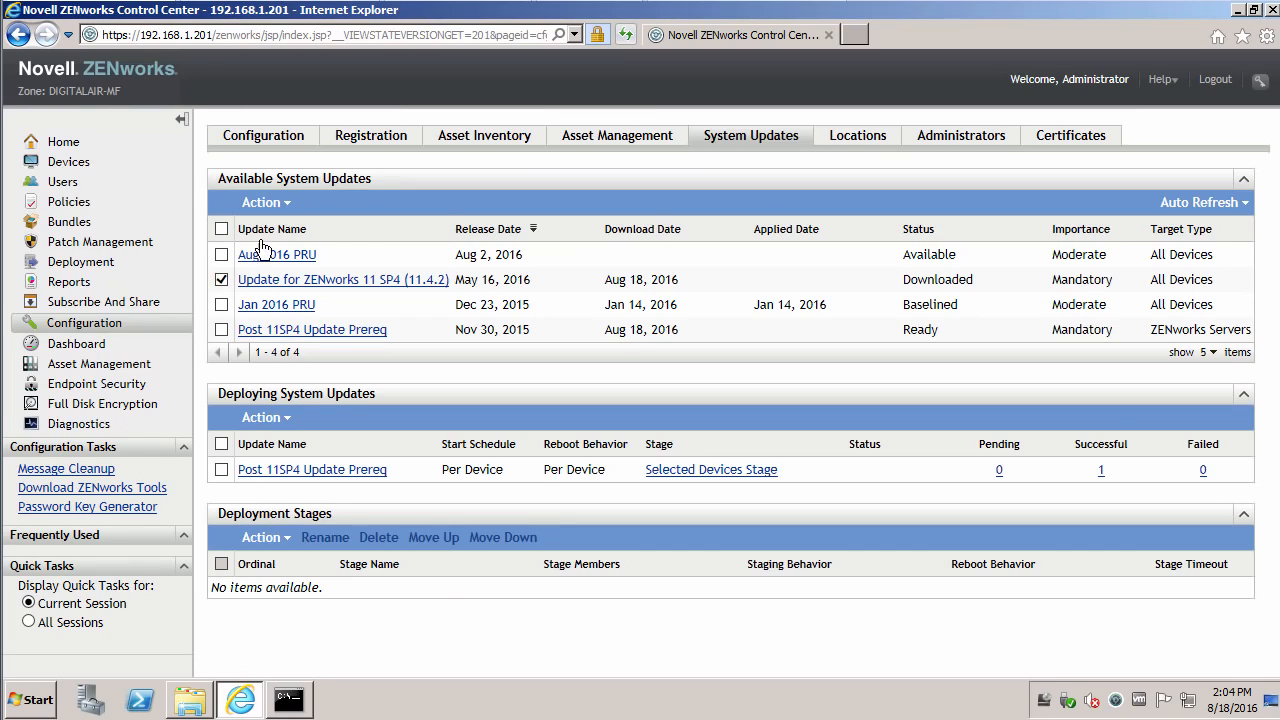
click(284, 207)
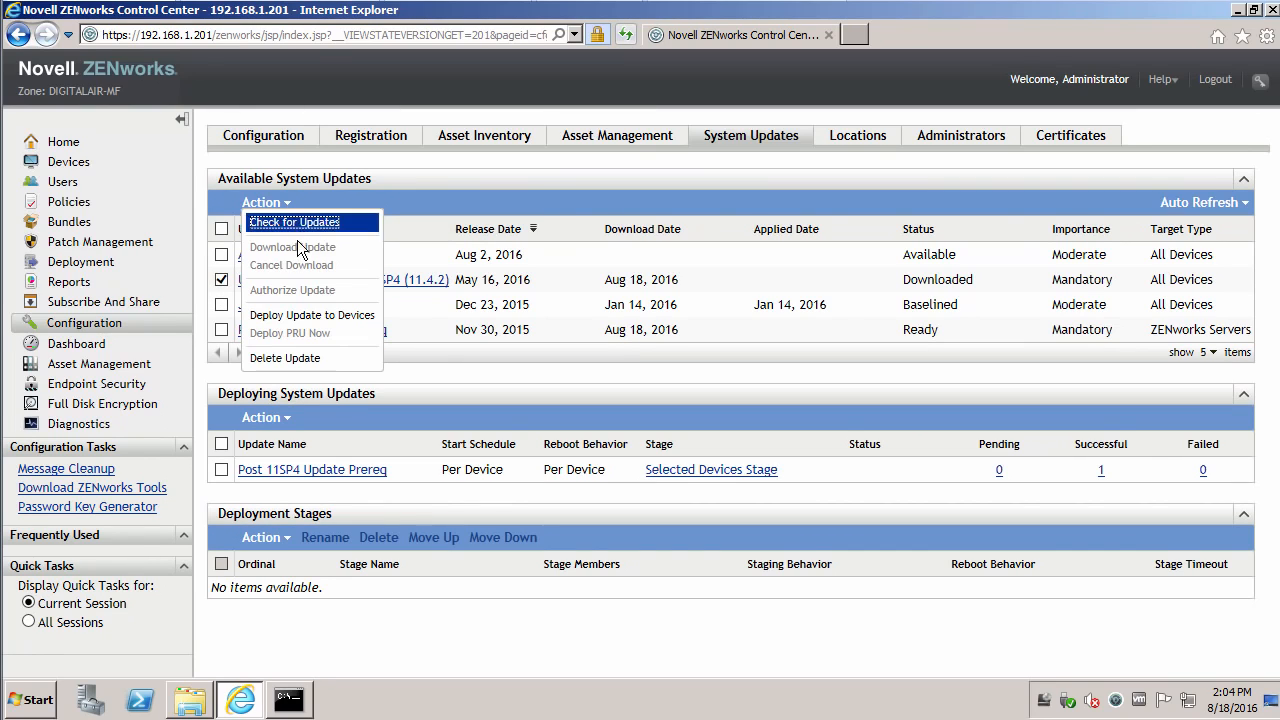
click(294, 316)
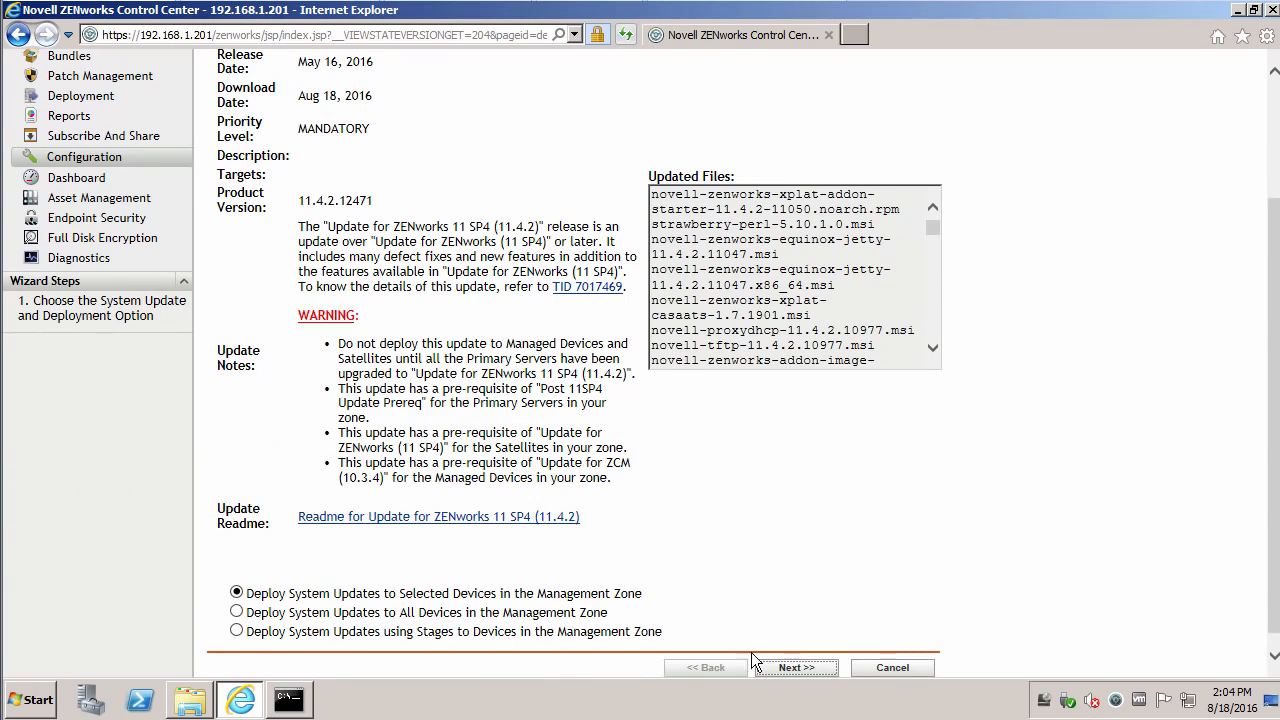
click(795, 667)
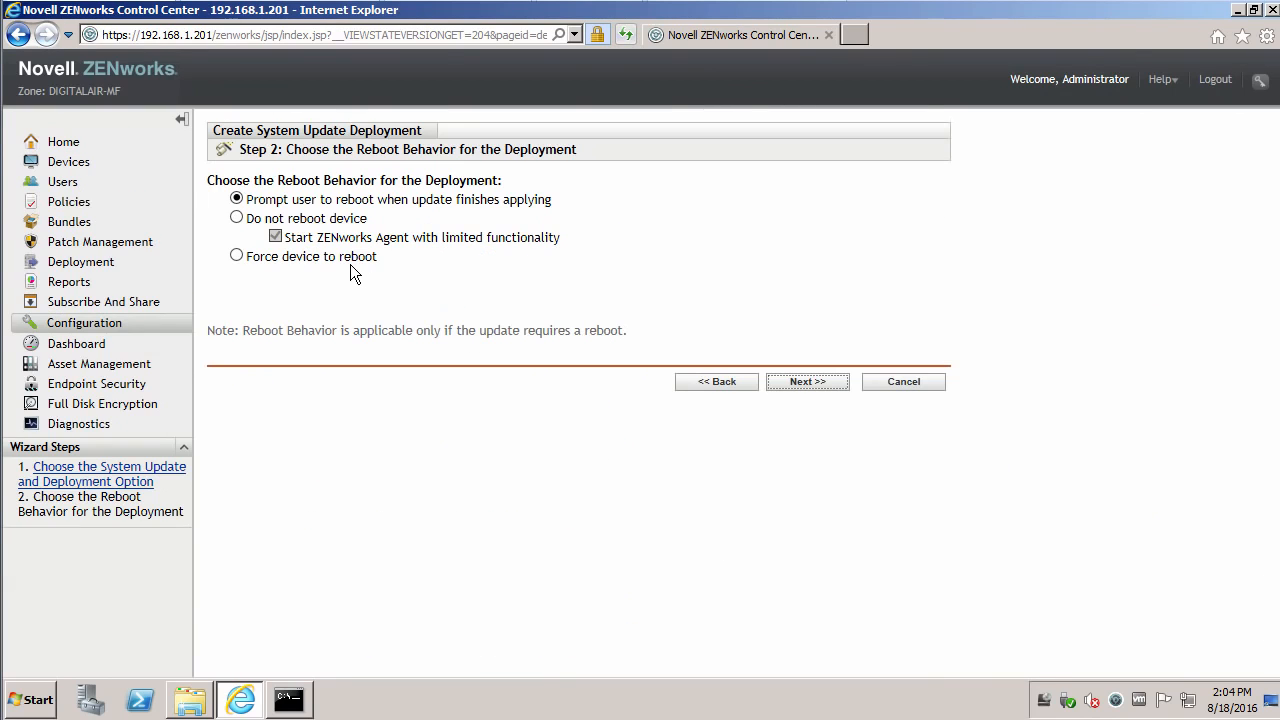
click(349, 262)
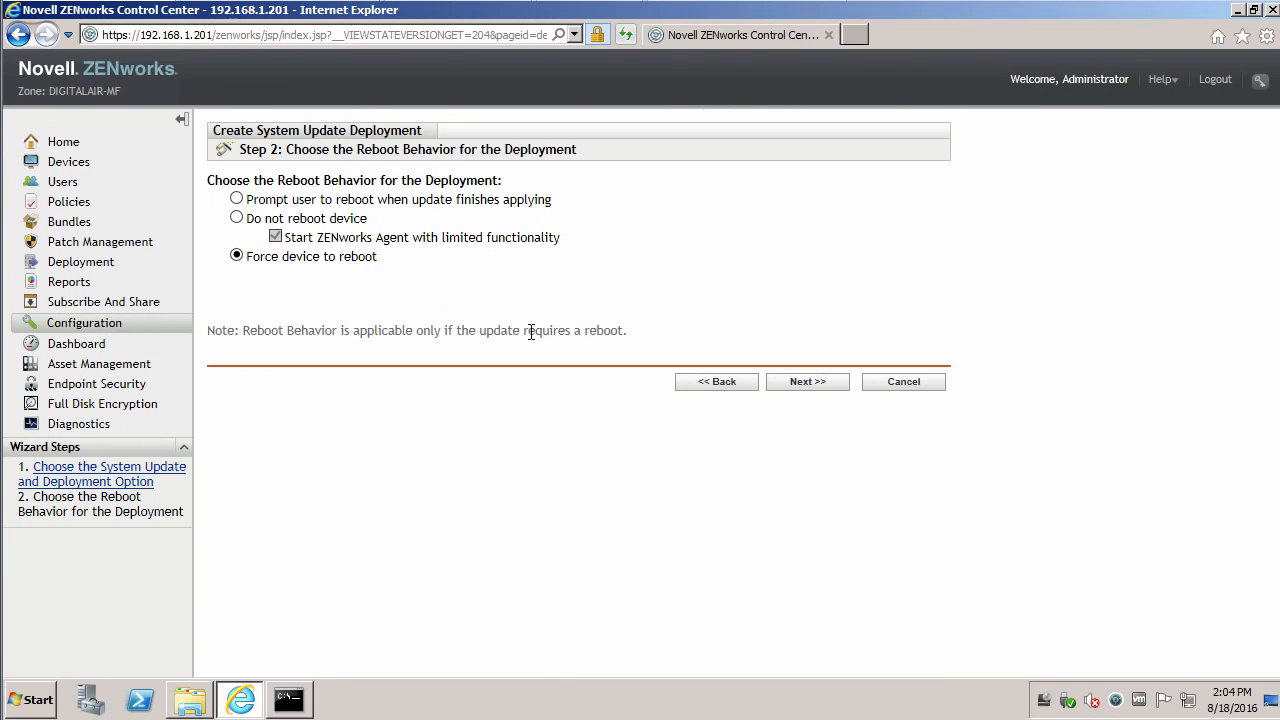
click(798, 383)
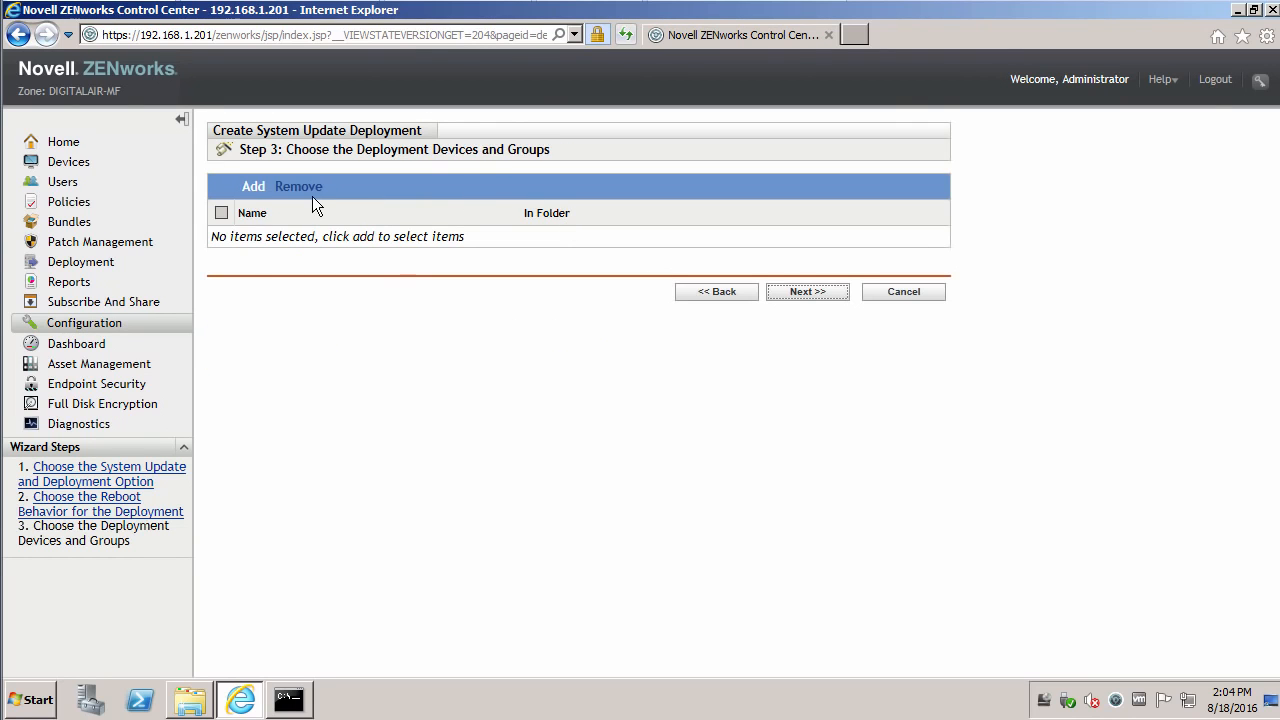
- Add the server win-eqmmj5hass9 from /Devices/Servers as the deployment device and continue to the deployment schedule
click(252, 188)
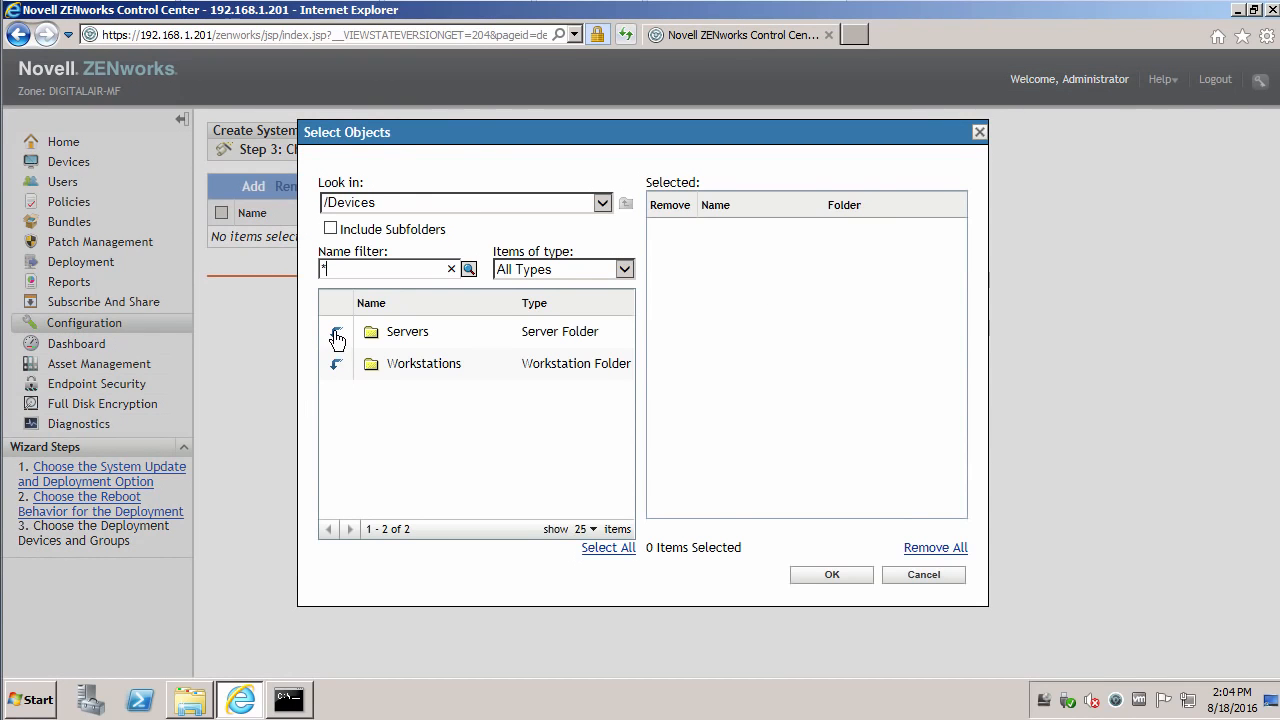
click(336, 332)
scroll(623, 462, down, 5)
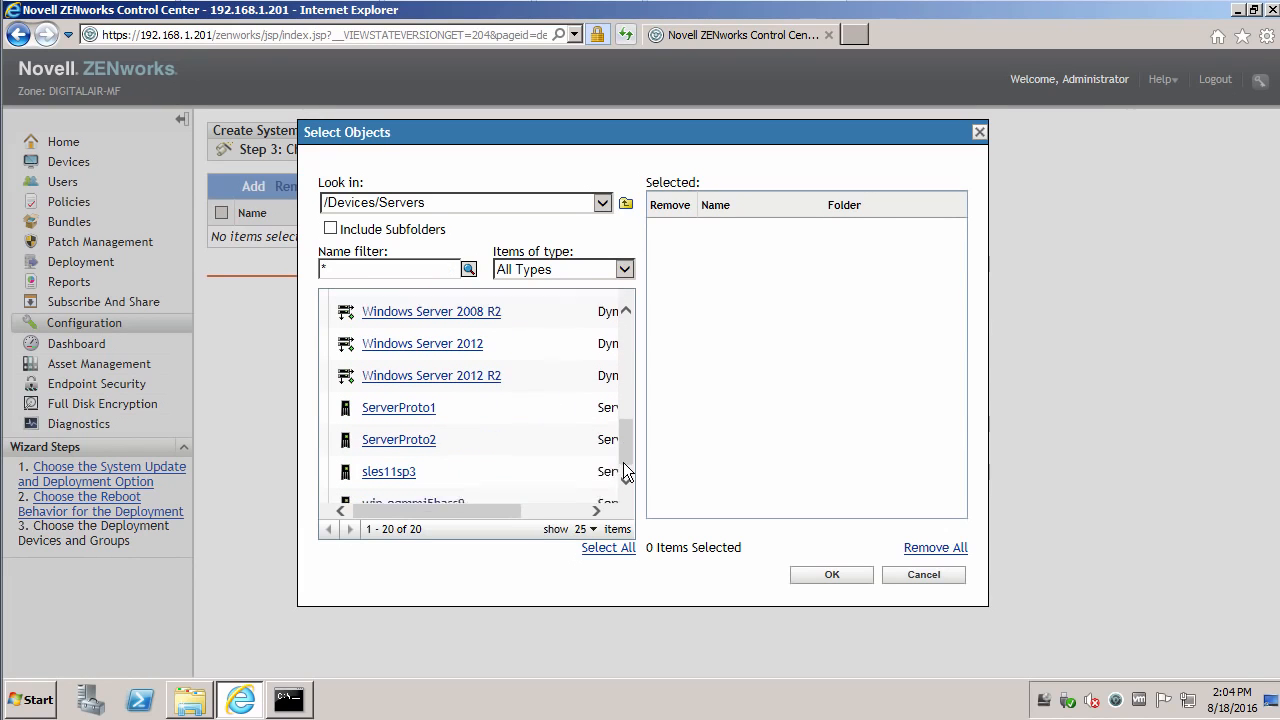
click(477, 486)
click(833, 576)
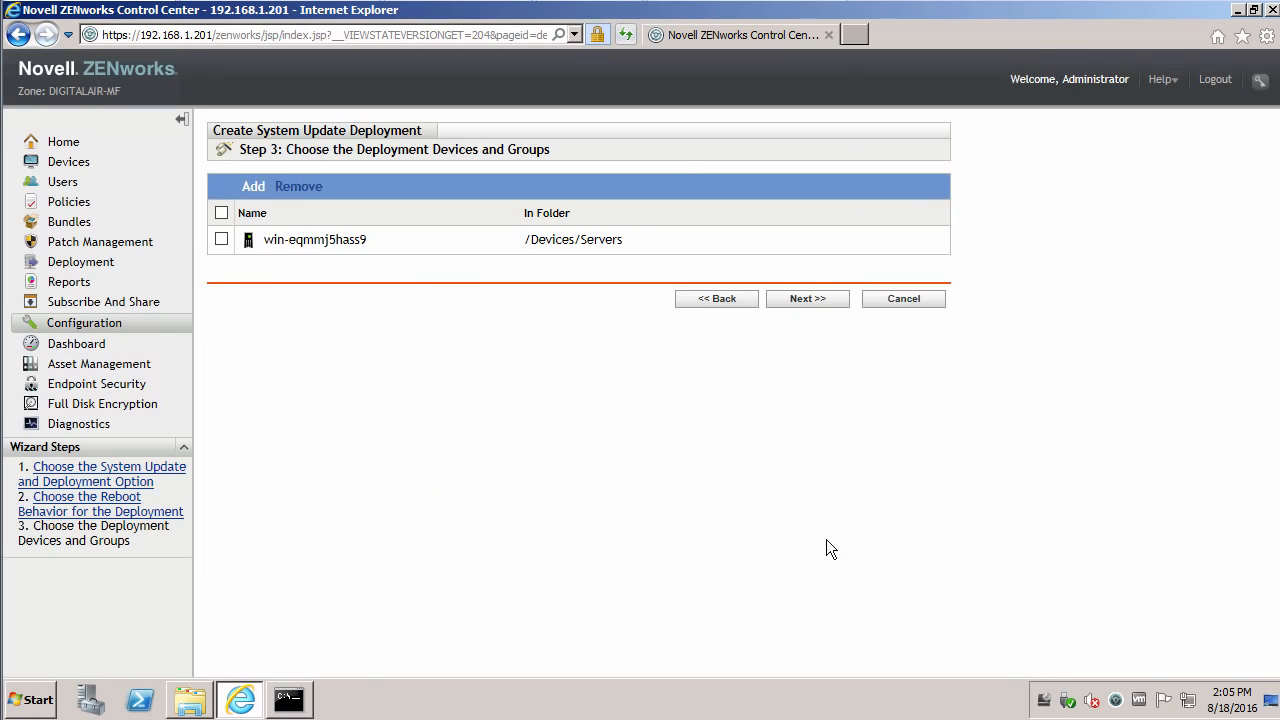
click(821, 297)
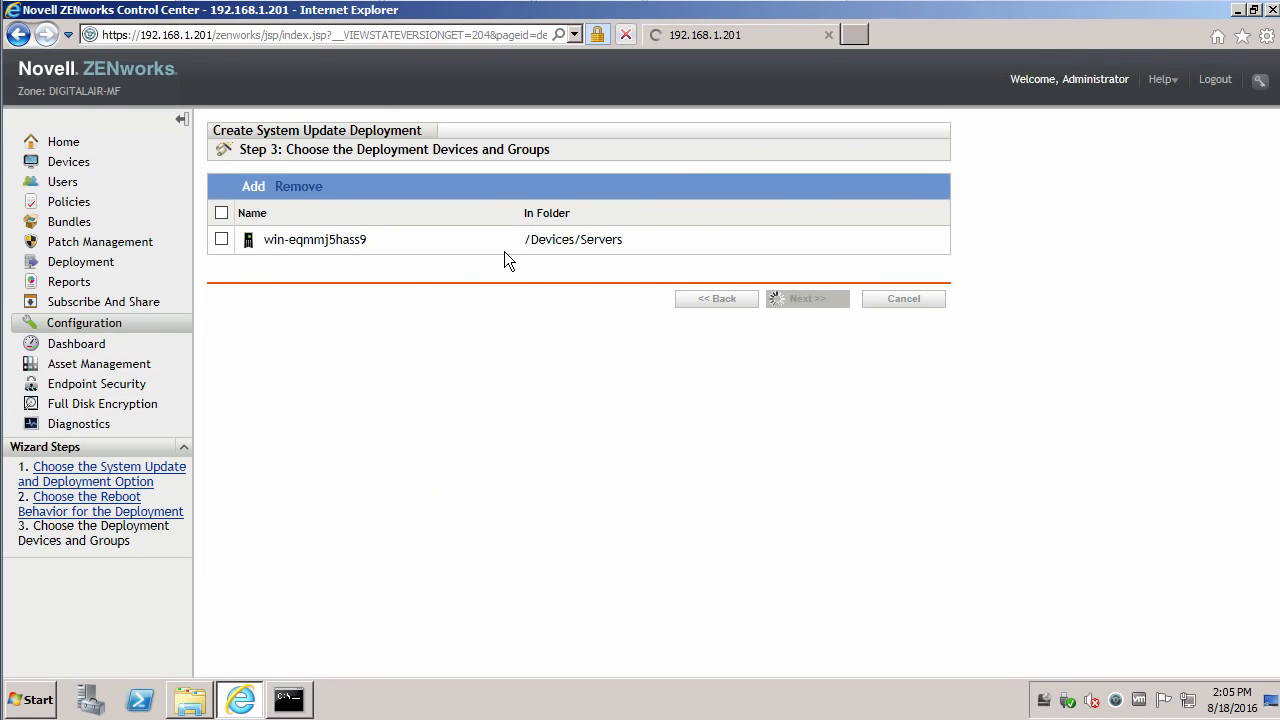
- Set the 11.4.2 update's deployment schedule to Now and finish creating the deployment
click(396, 198)
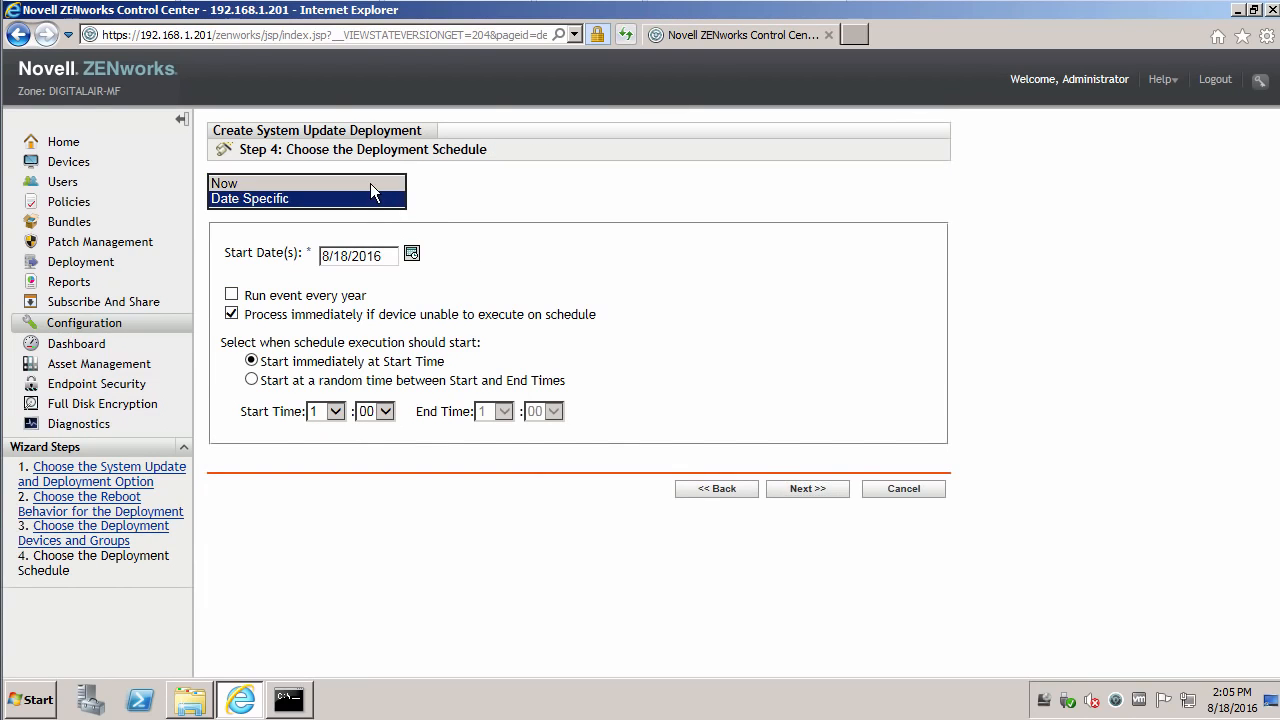
click(370, 182)
click(812, 265)
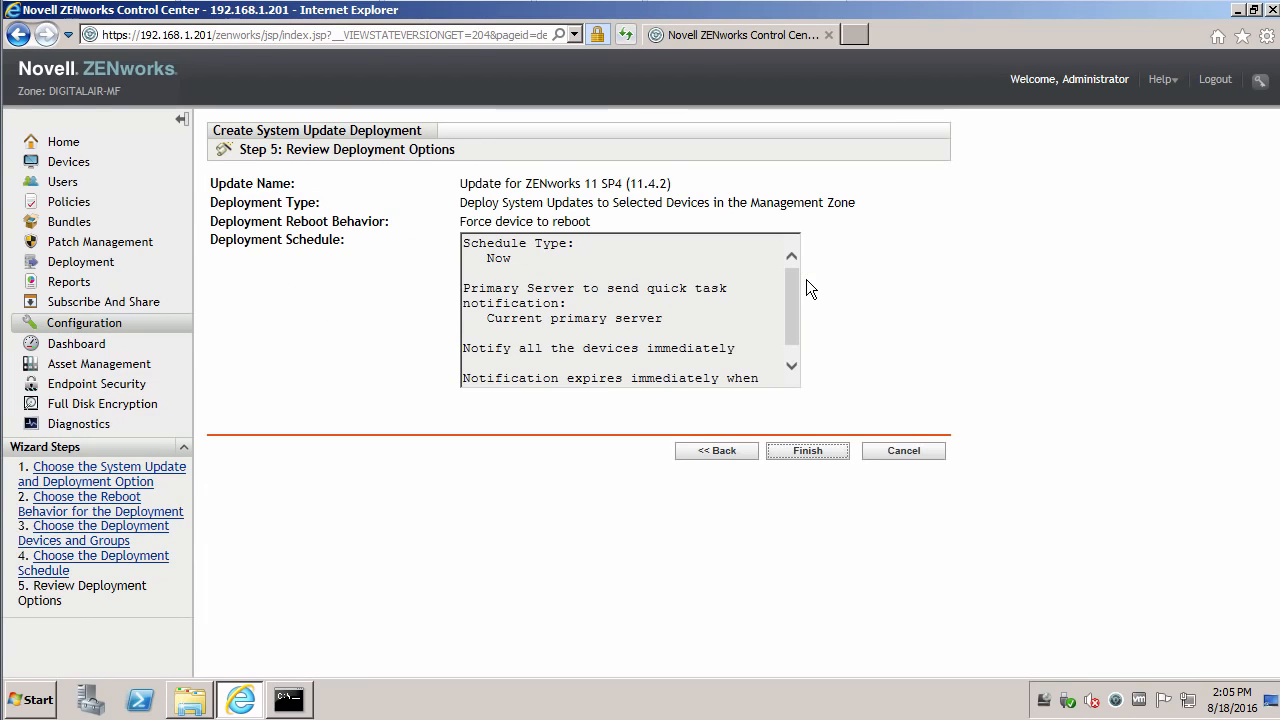
click(788, 446)
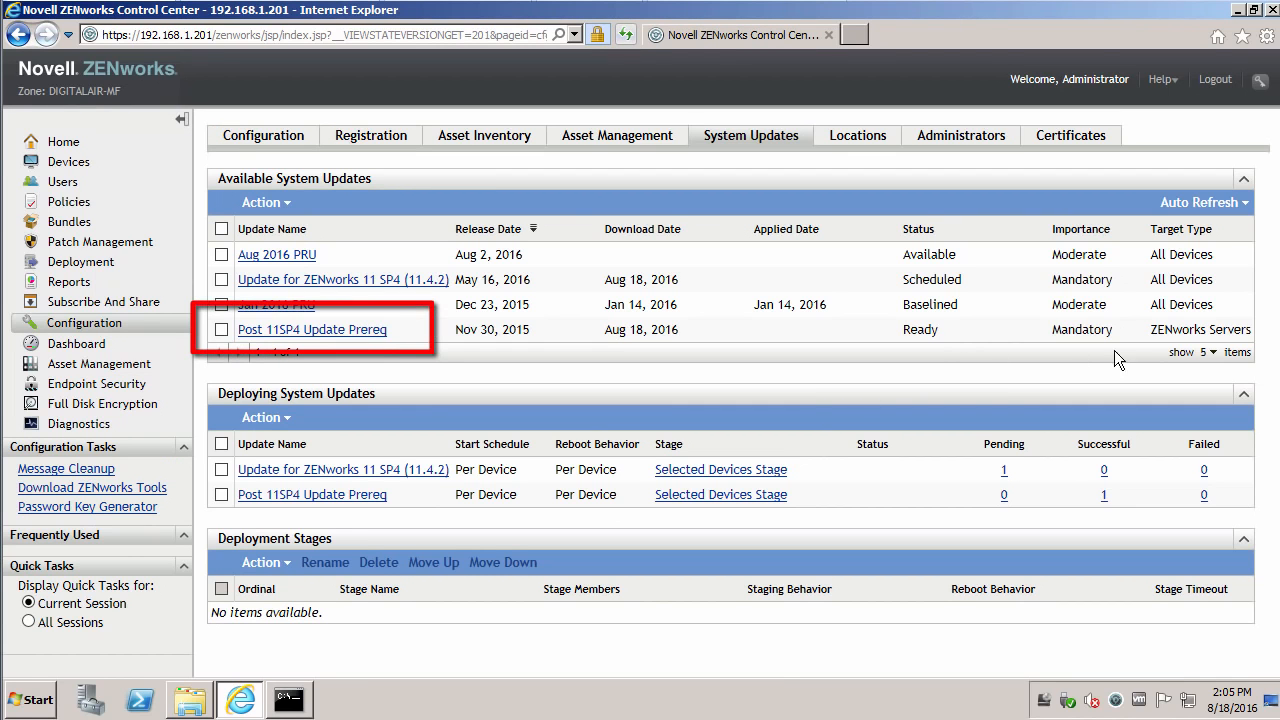
- Check the target type of the Post 11SP4 Update Prereq in the available system updates
drag(1153, 330, 1250, 331)
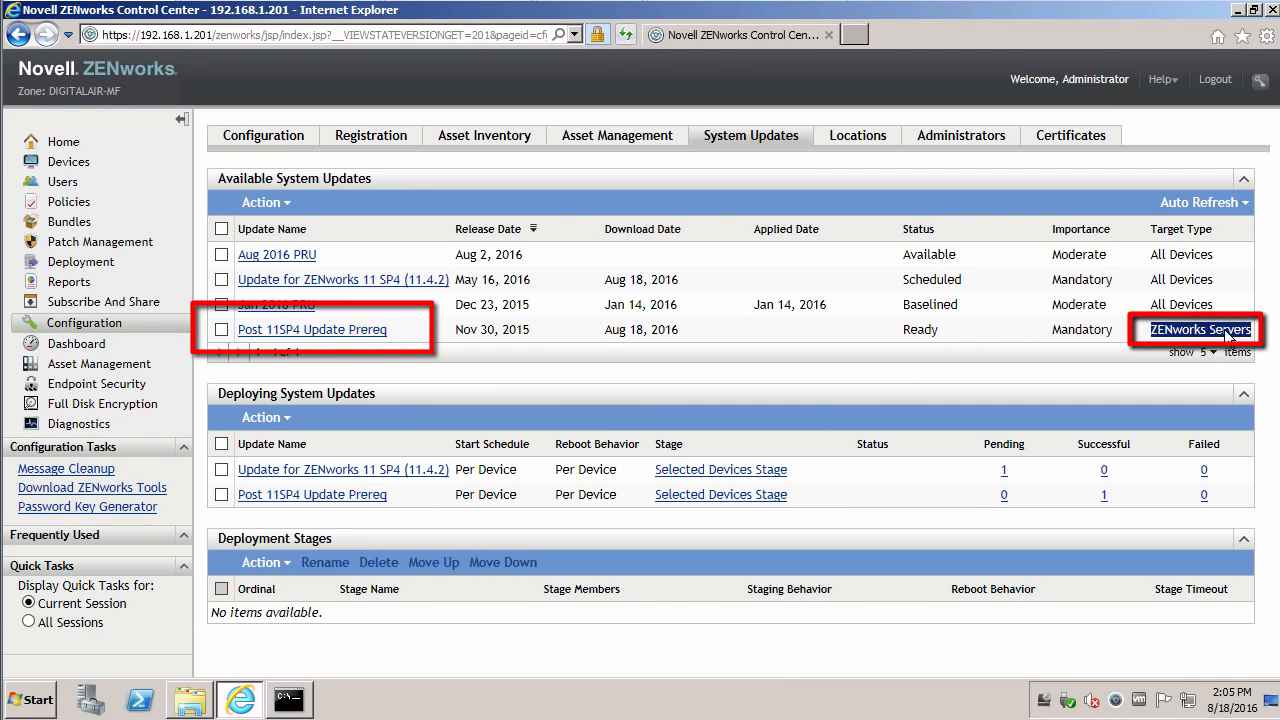
click(868, 379)
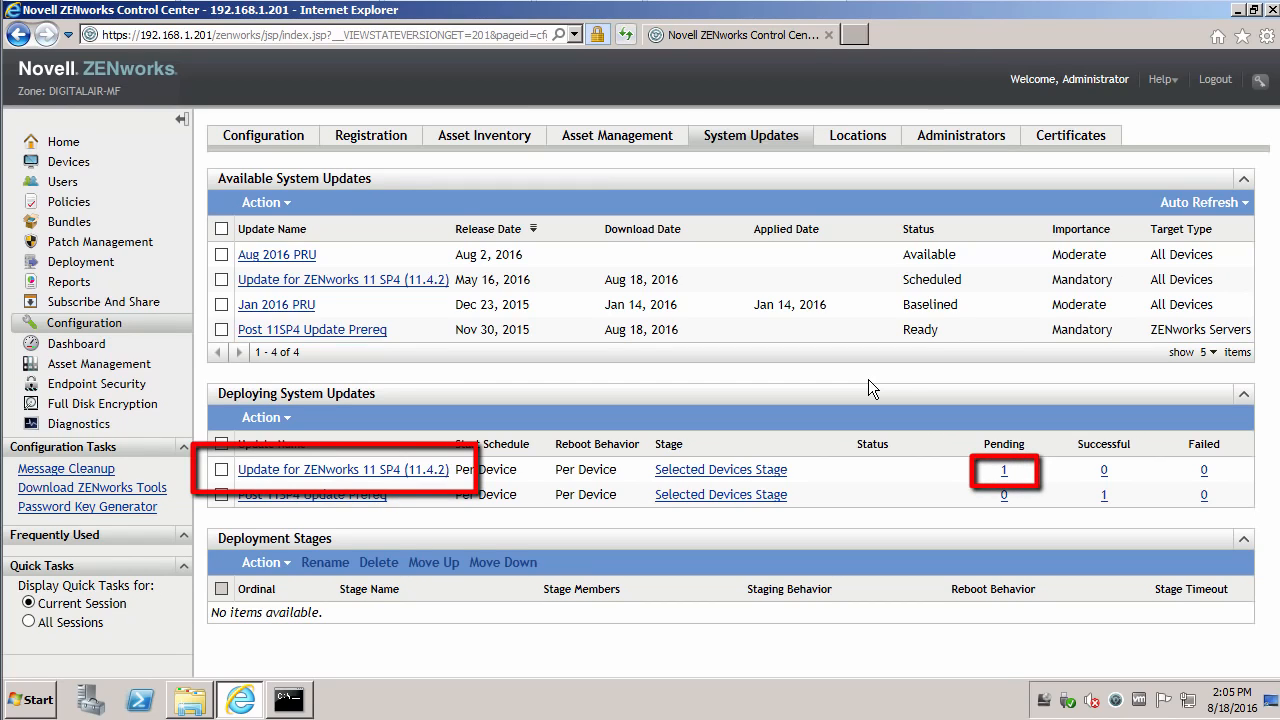